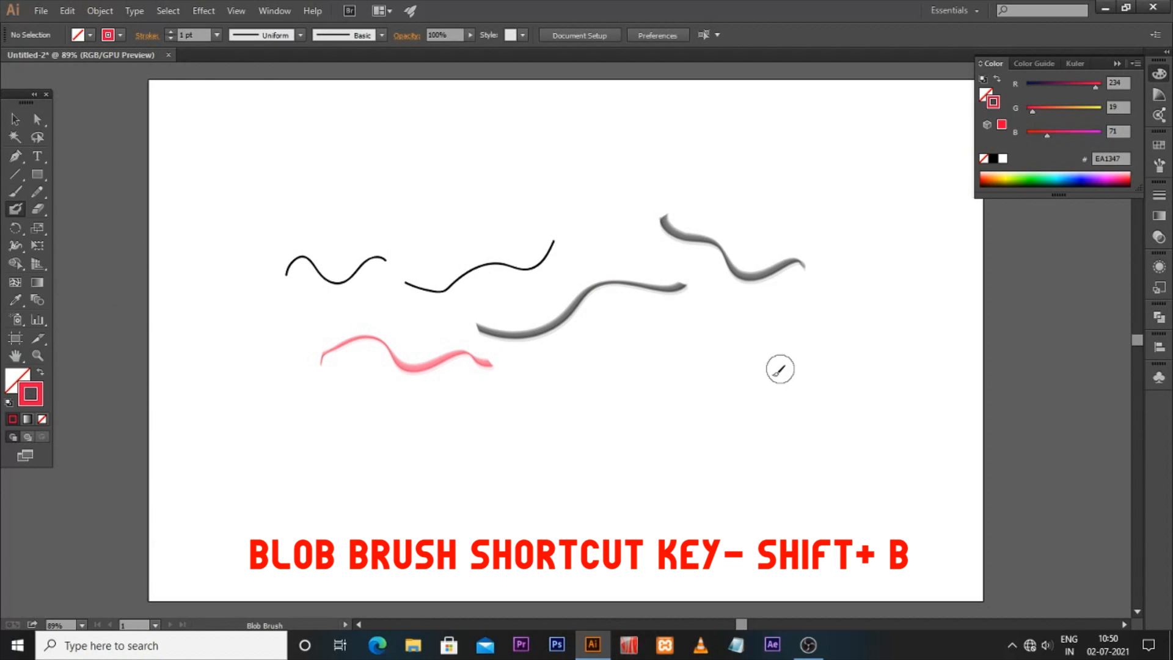
Step: Paint three thick red Blob Brush strokes: a wavy horizontal one, a vertical one, and a long one below
mouse_move(557, 386)
left_mouse_down()
mouse_move(674, 398)
mouse_move(722, 368)
mouse_move(807, 372)
mouse_move(829, 348)
left_mouse_up()
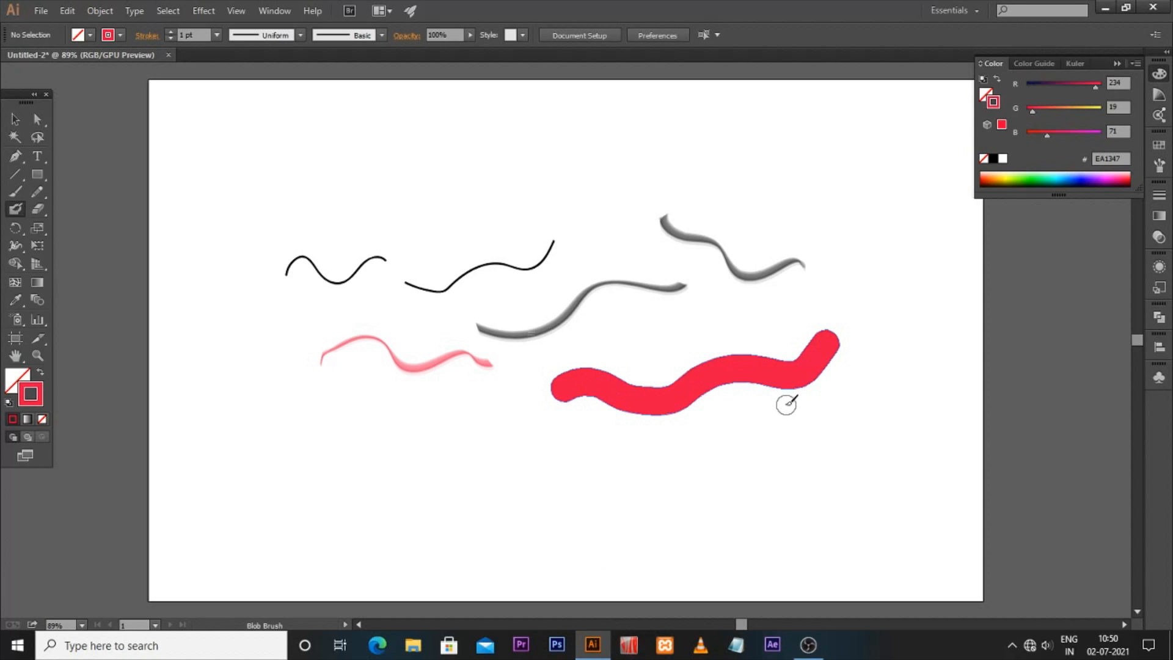
mouse_move(903, 287)
left_mouse_down()
mouse_move(888, 312)
mouse_move(912, 474)
left_mouse_up()
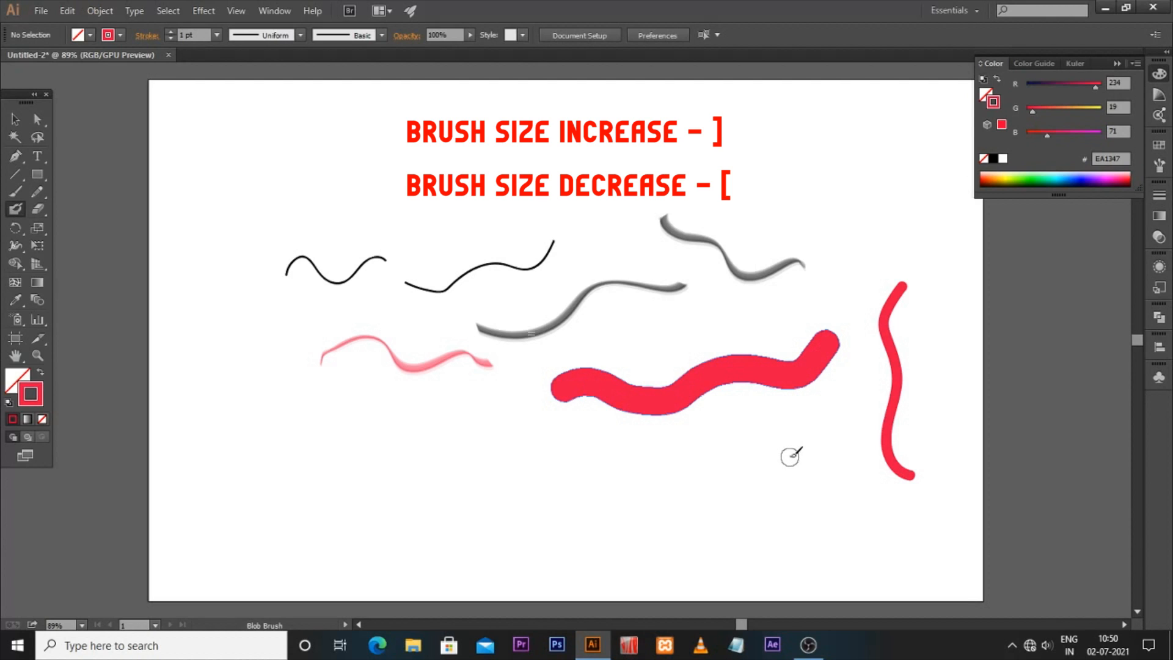
mouse_move(435, 496)
left_mouse_down()
mouse_move(555, 501)
mouse_move(773, 468)
mouse_move(830, 438)
left_mouse_up()
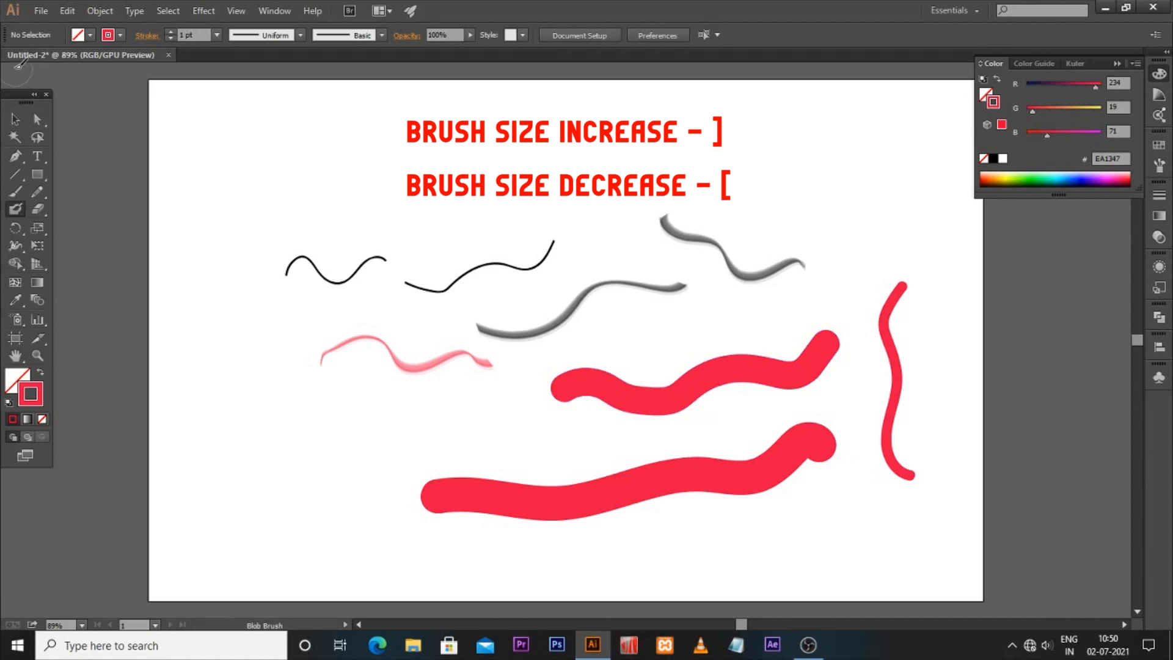
Step: Select each stroke in turn to compare the paths of the brush strokes with the filled Blob Brush shapes
left_click(17, 120)
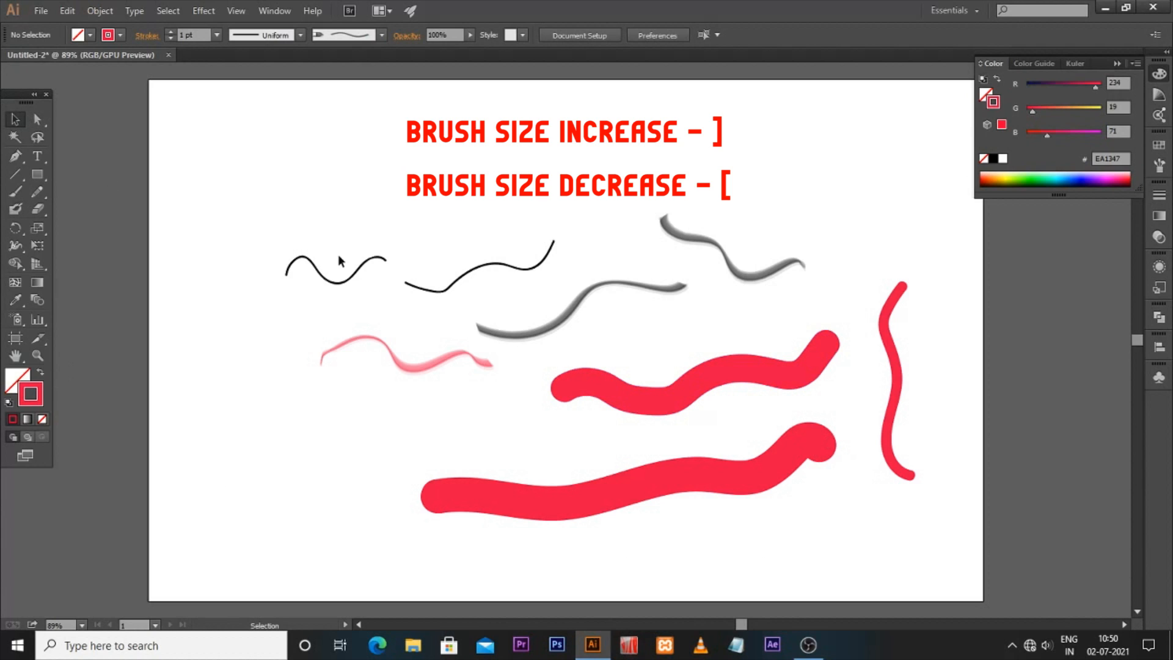
left_click(535, 266)
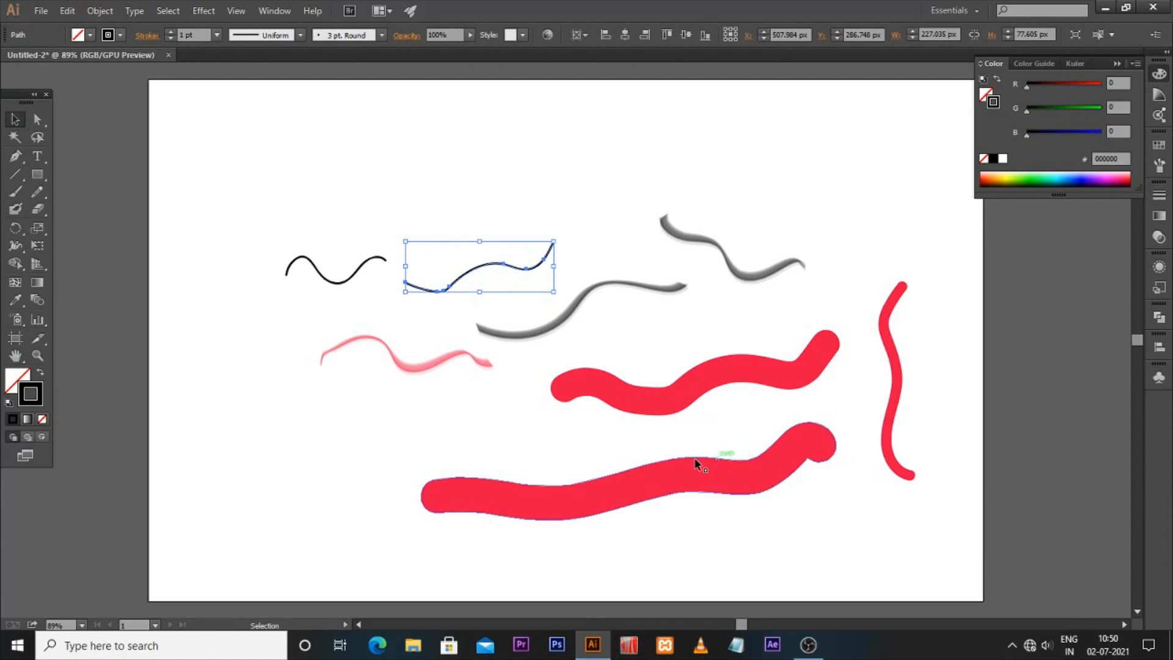
left_click(675, 459)
left_click(663, 395)
left_click(901, 295)
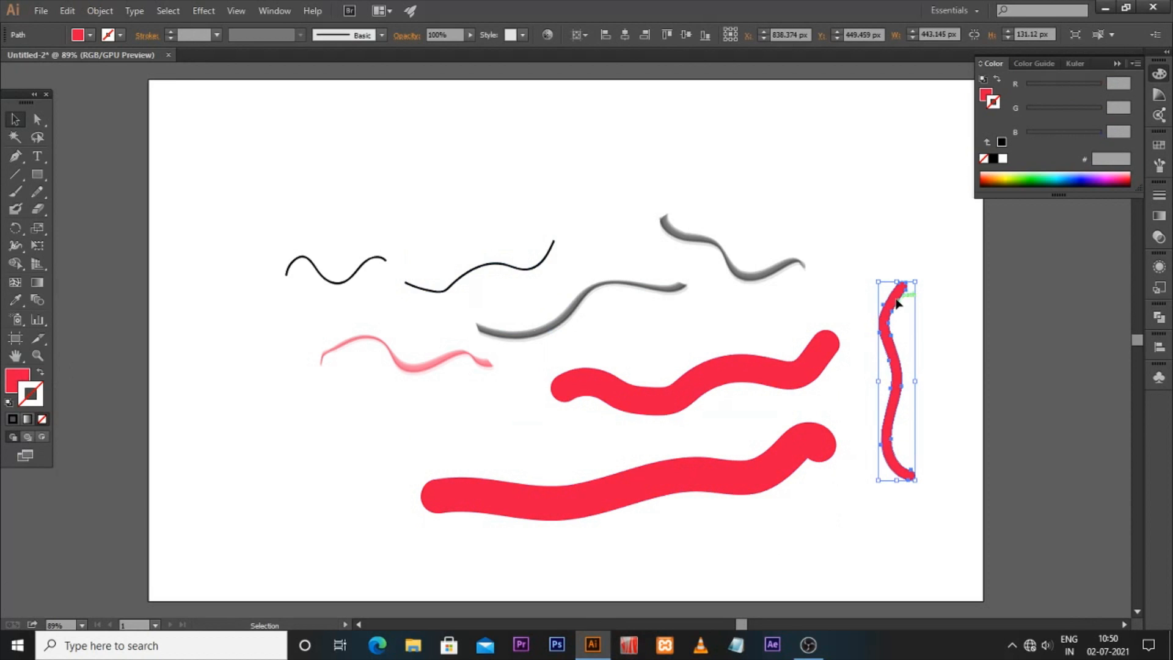
left_click(789, 336)
left_click(779, 365)
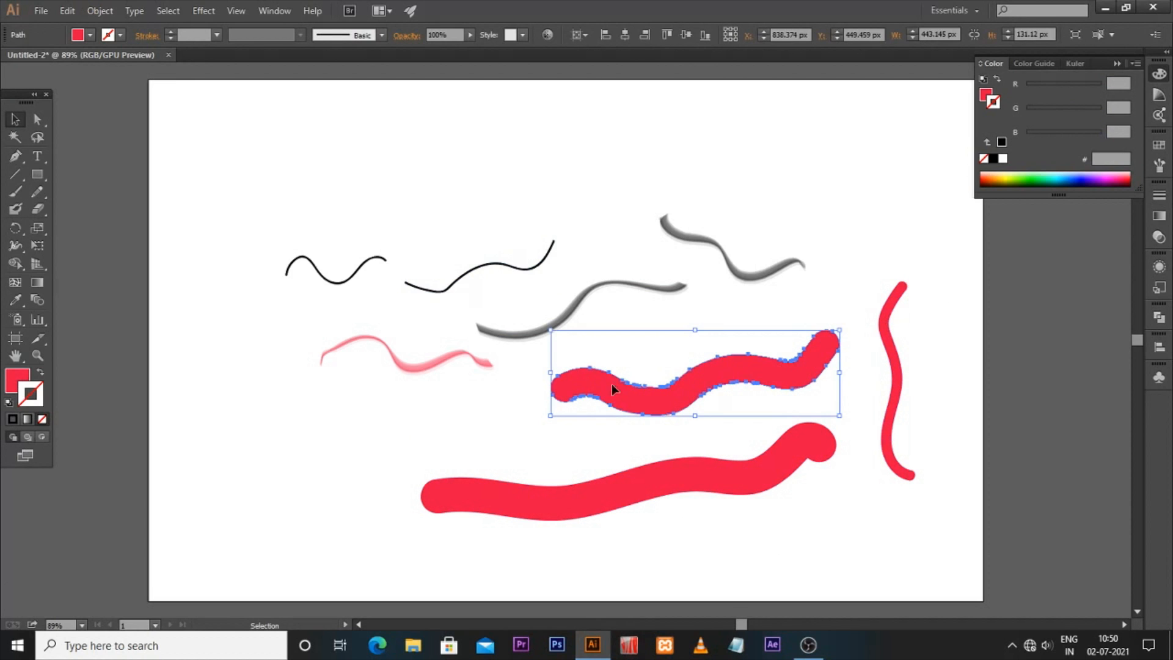
left_click(496, 335)
left_click(452, 366)
left_click(446, 365)
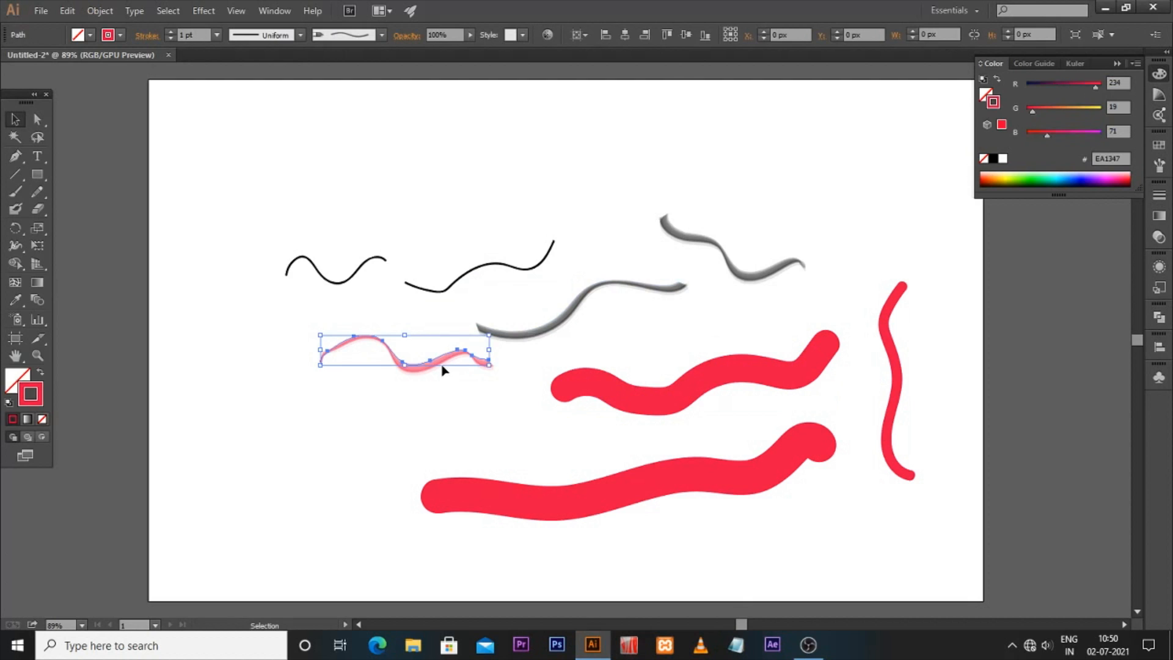
left_click(814, 383)
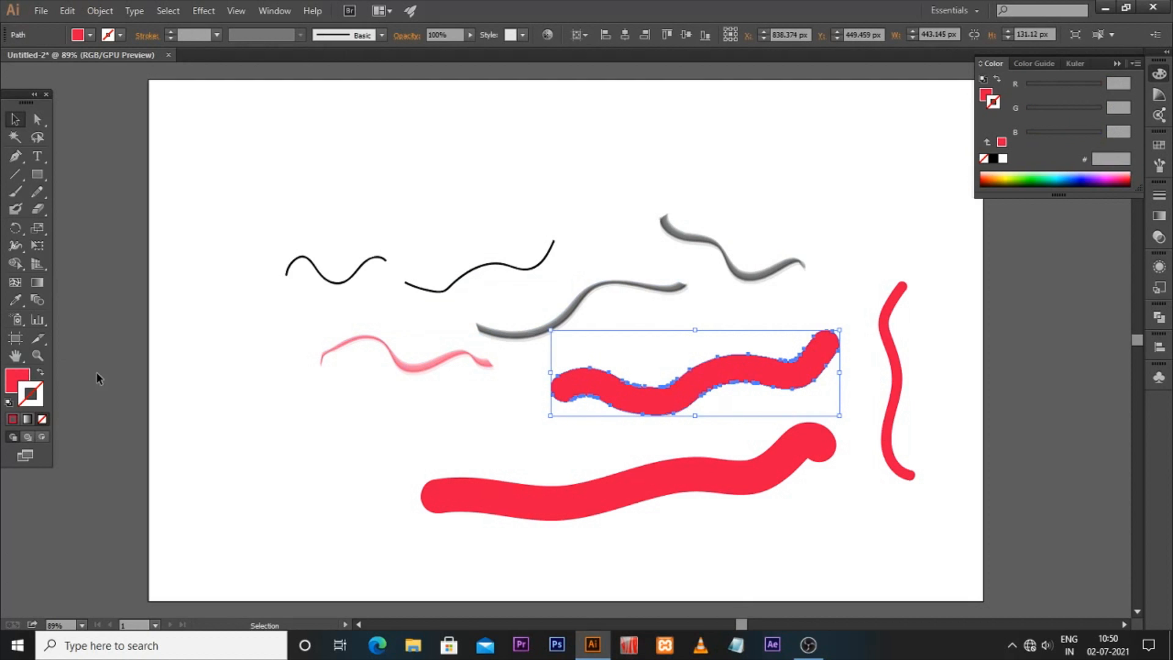
Step: Paint a red Blob Brush branch onto the long red stroke's right end so it merges into one shape
left_click(15, 209)
left_click_drag(761, 493, 844, 534)
left_click(16, 119)
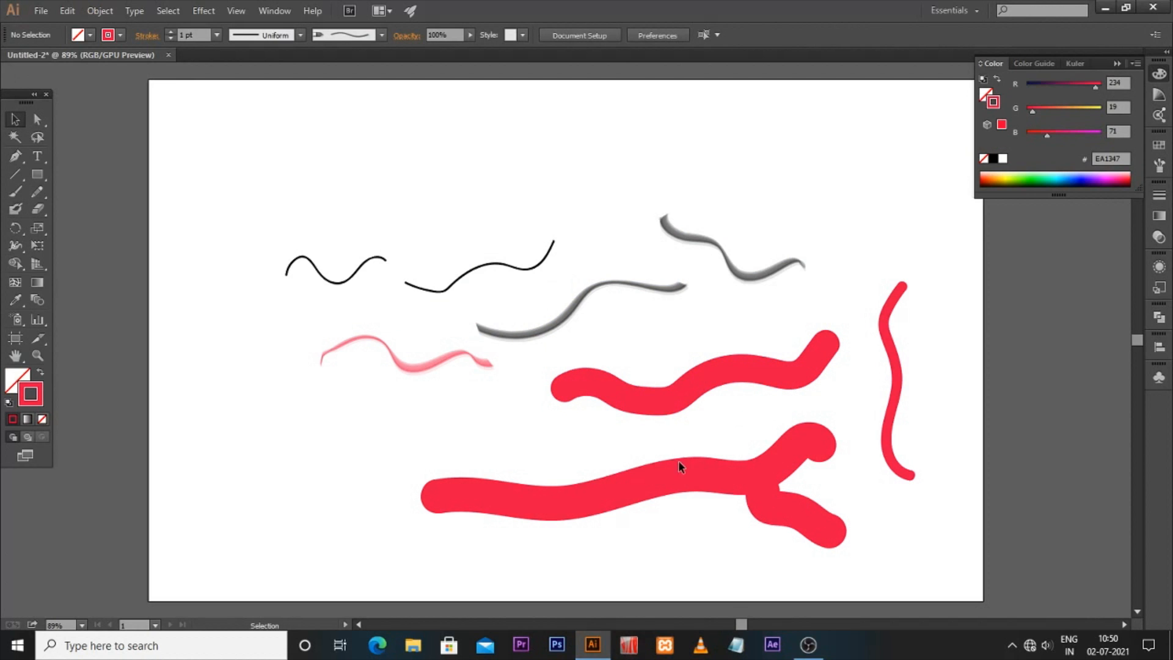
left_click(776, 497)
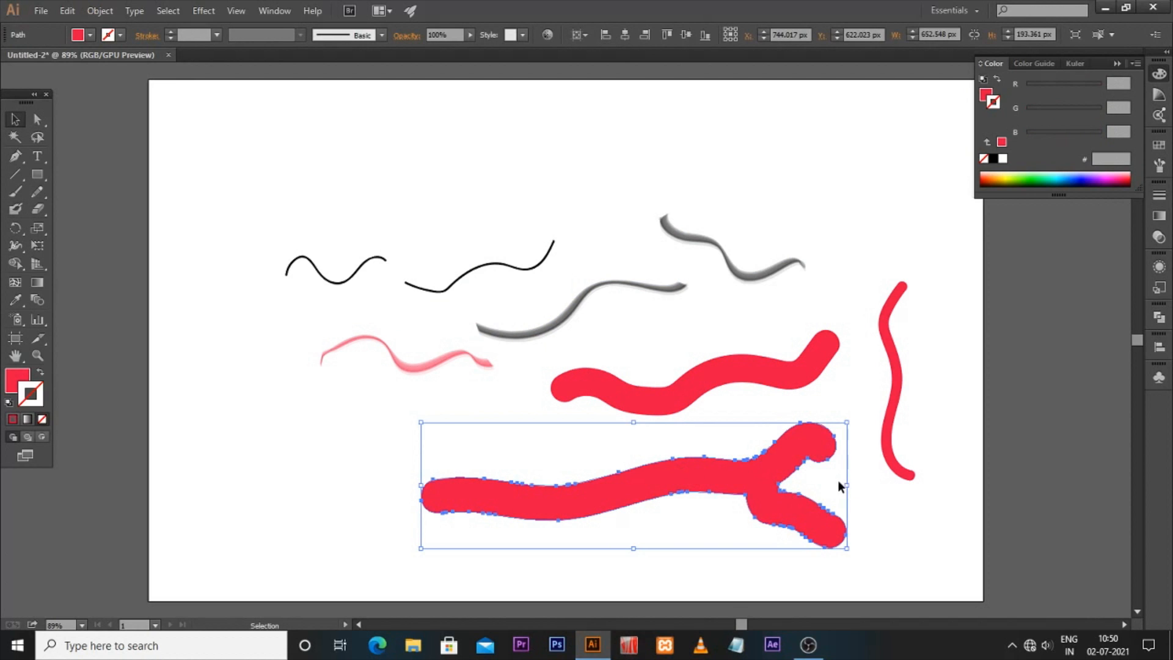
Step: Deselect everything and set the fill colour to blue 153EE8
left_click(316, 460)
left_click(632, 500)
left_click(147, 426)
double_click(14, 386)
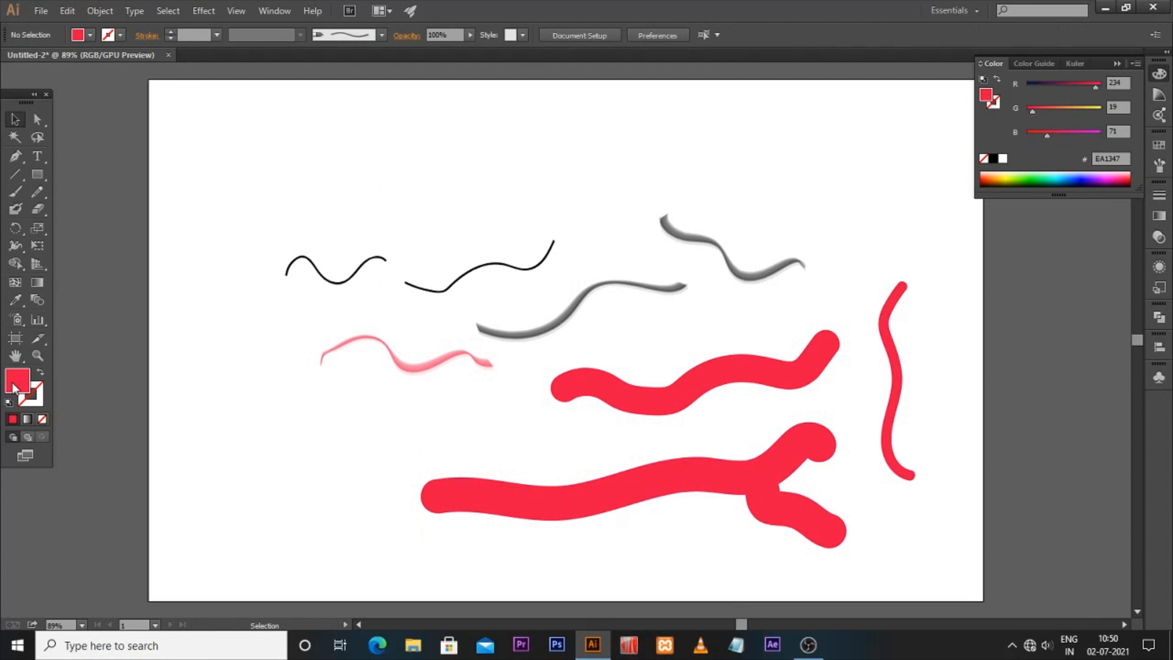
left_click(597, 287)
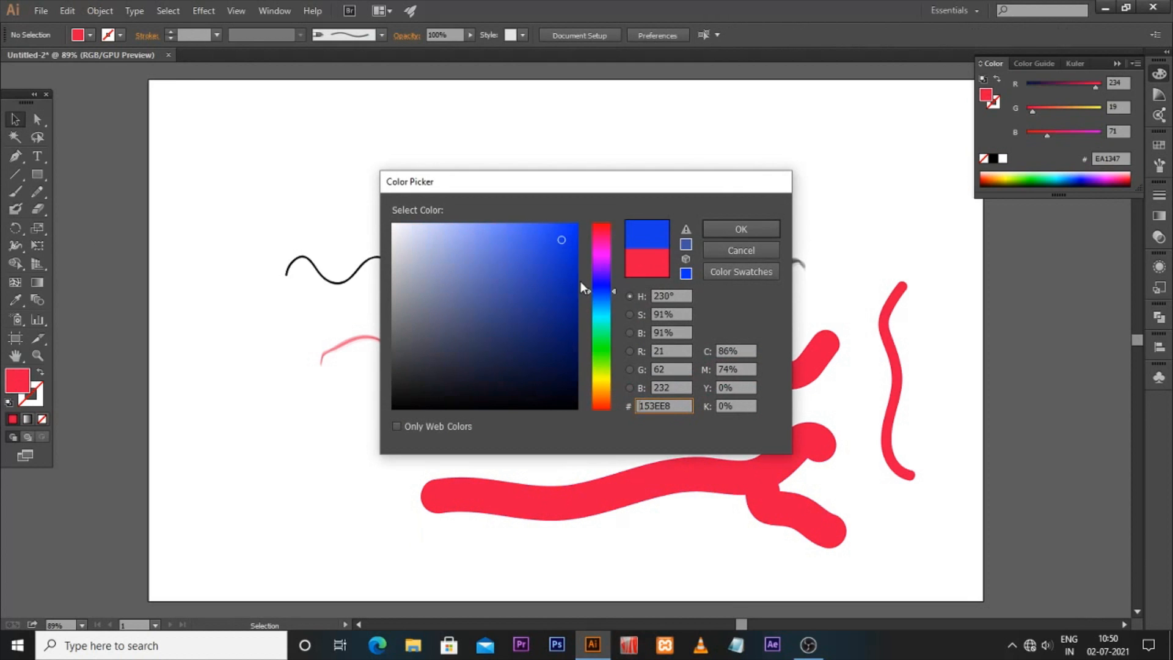
left_click(724, 231)
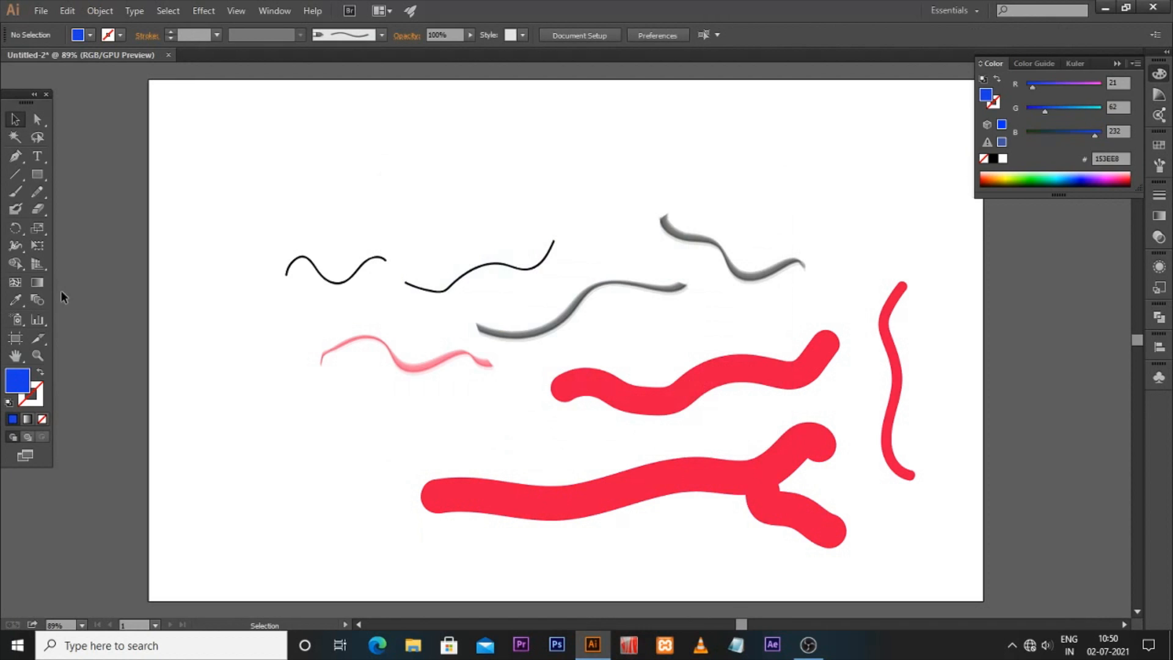
Step: Paint two blue Blob Brush strokes overlapping the bottom of the long red shape
left_click(15, 208)
mouse_move(700, 494)
left_mouse_down()
mouse_move(668, 501)
mouse_move(663, 536)
mouse_move(473, 539)
left_mouse_up()
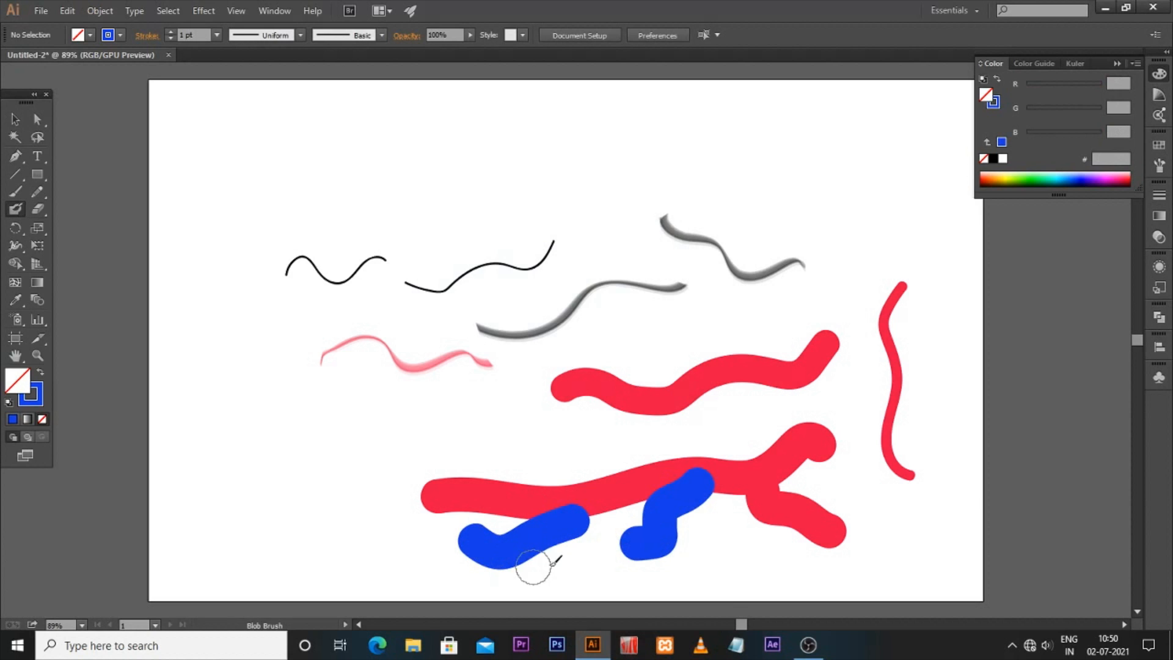
Step: Move the long red shape up and the two blue shapes down, separating them
left_click(15, 119)
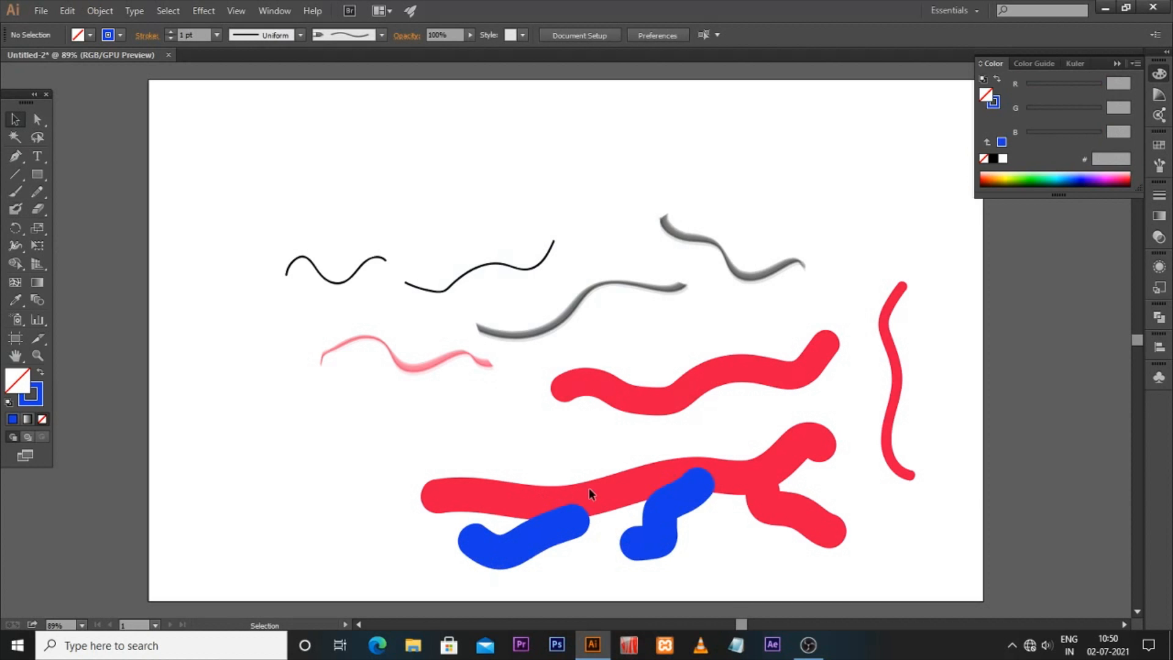
left_click(634, 483)
left_click_drag(634, 483, 634, 458)
left_click_drag(664, 518, 663, 535)
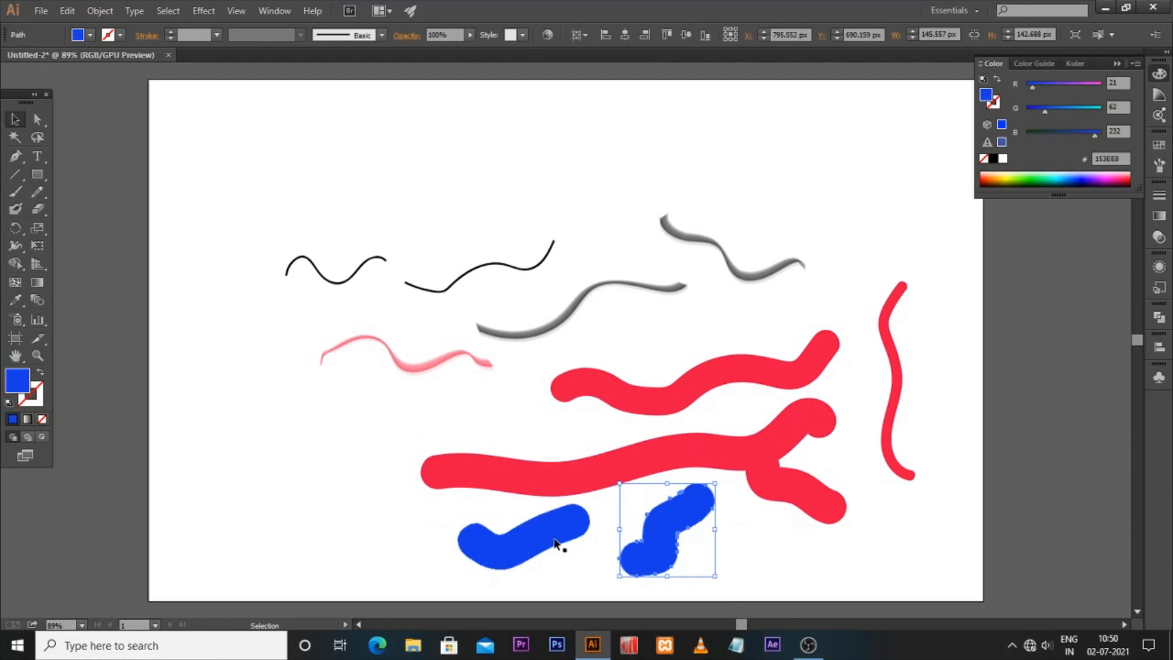
left_click_drag(554, 538, 551, 548)
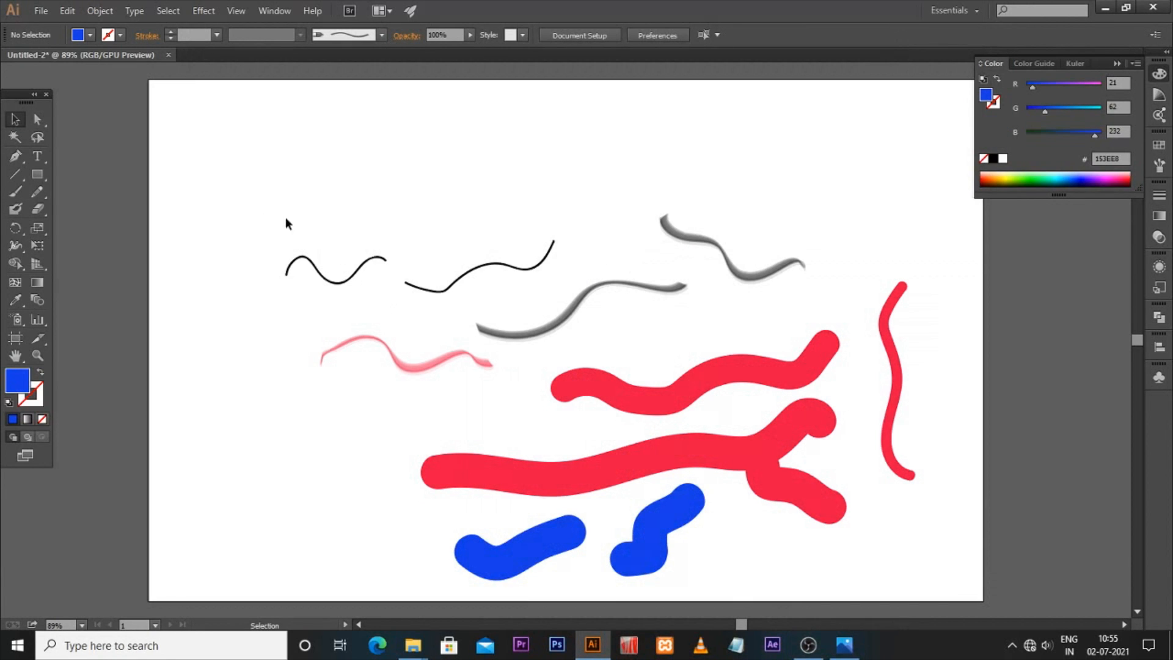
Step: Select all the strokes on the artboard and delete them
mouse_move(266, 204)
left_mouse_down()
mouse_move(948, 504)
mouse_move(973, 571)
left_mouse_up()
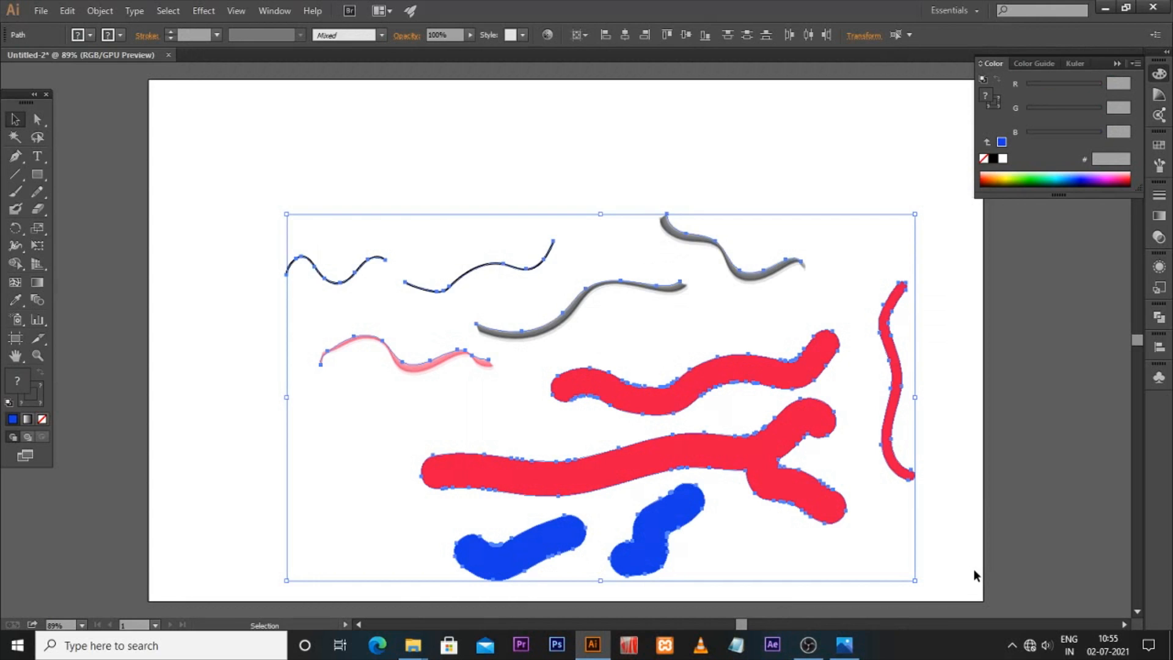
key("Delete")
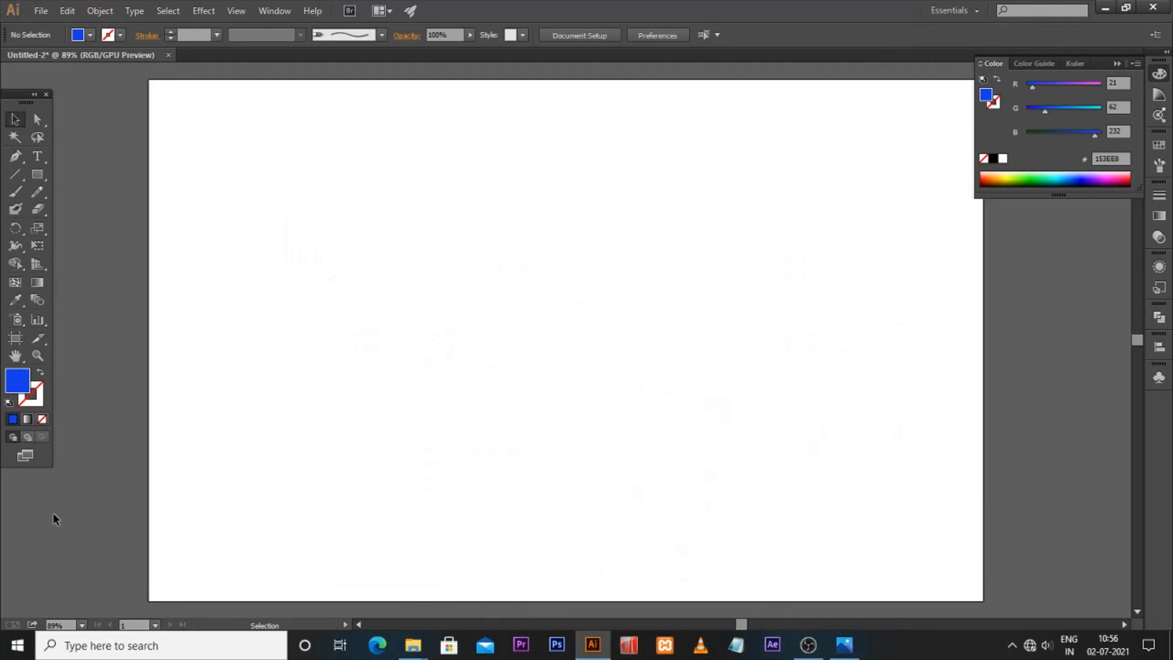
left_click(41, 11)
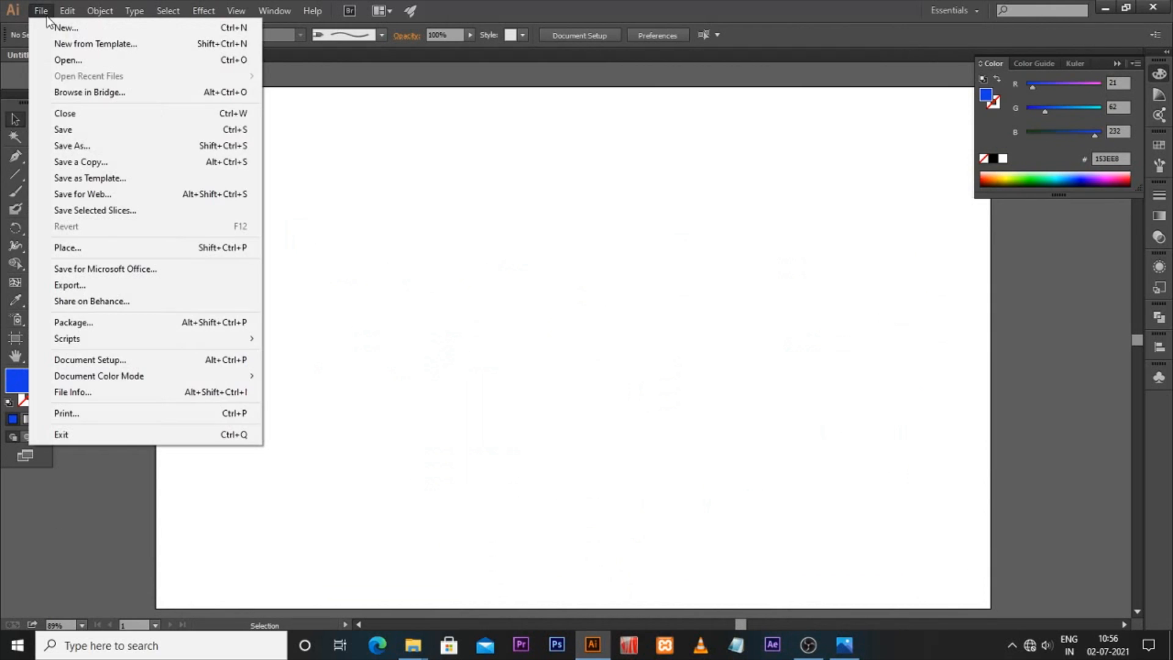
left_click(64, 250)
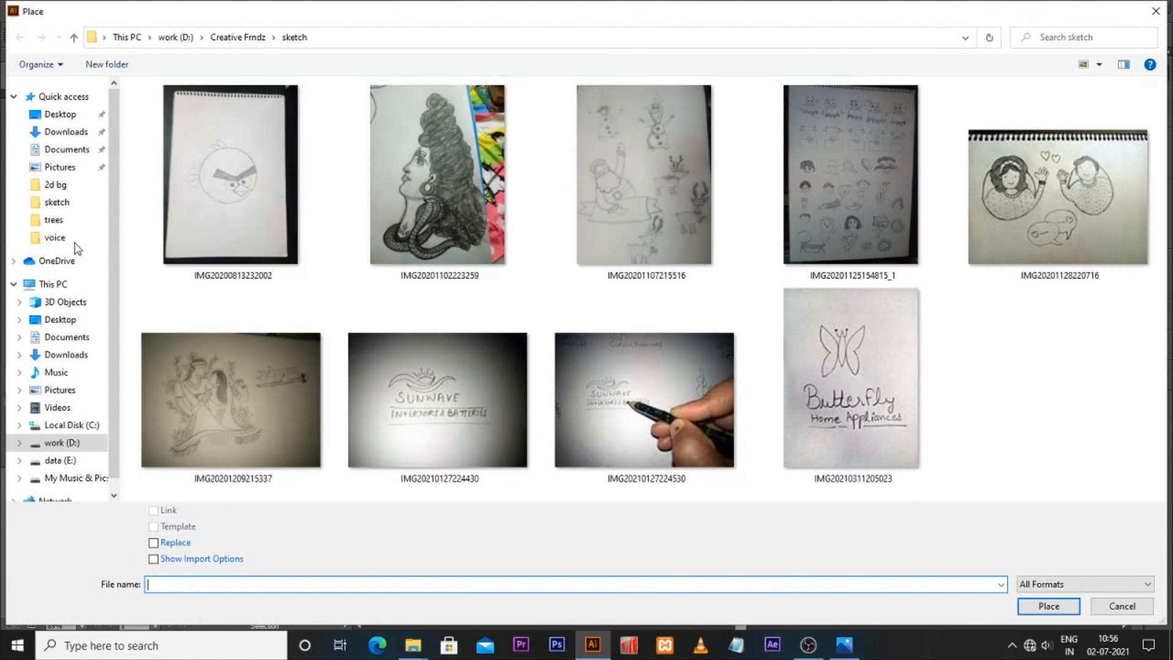
left_click(255, 161)
double_click(255, 162)
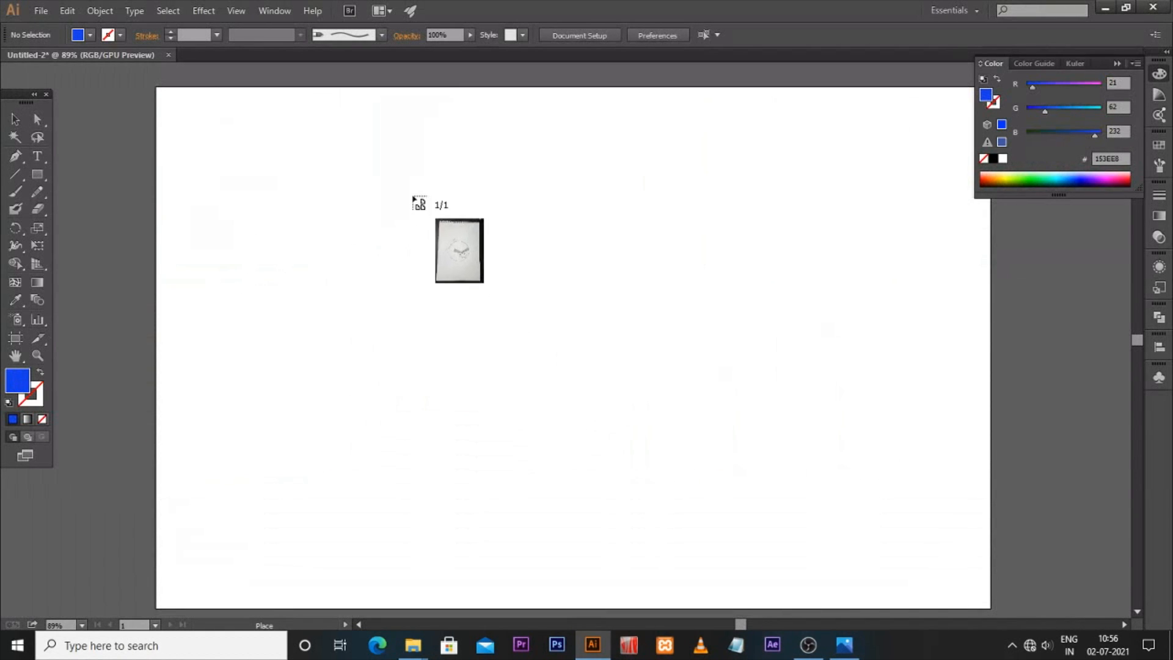
mouse_move(389, 153)
left_mouse_down()
mouse_move(620, 436)
mouse_move(728, 537)
mouse_move(717, 529)
left_mouse_up()
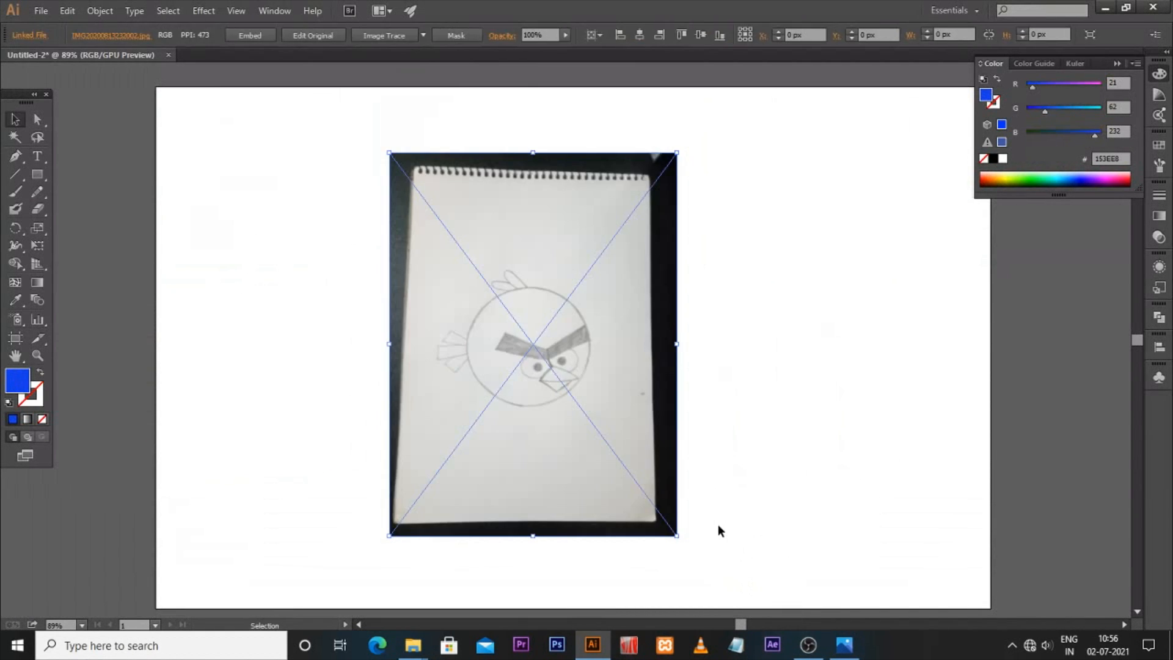
Step: Enlarge the placed sketch to fill the artboard's height and centre it
mouse_move(676, 536)
left_mouse_down()
mouse_move(733, 573)
mouse_move(721, 592)
left_mouse_up()
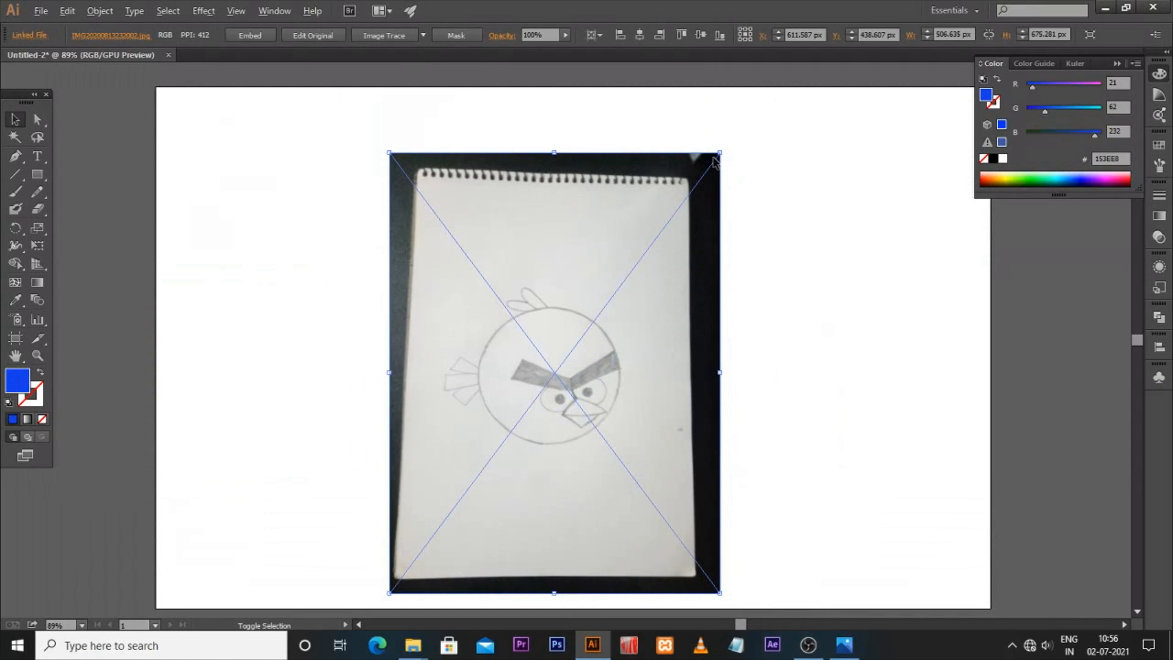
left_click_drag(718, 157, 740, 124)
mouse_move(647, 326)
left_mouse_down()
mouse_move(659, 298)
mouse_move(648, 314)
left_mouse_up()
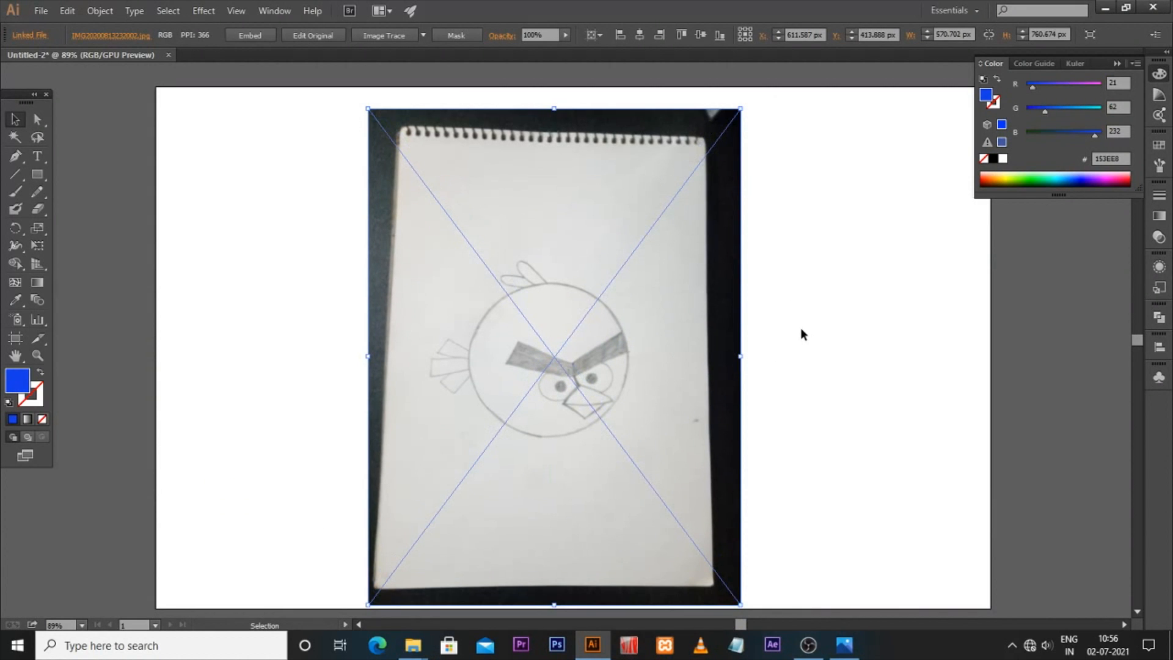
Step: Open the Layers panel and lock Layer 1 containing the sketch
key("F7")
key("F7")
left_click(285, 16)
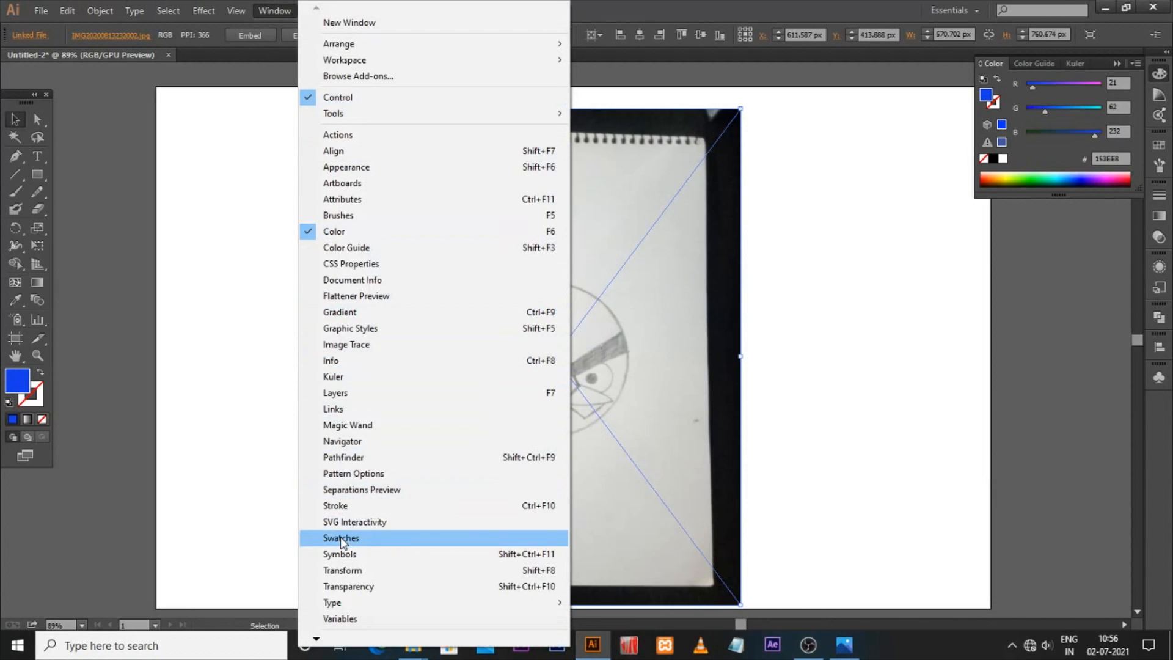
left_click(531, 402)
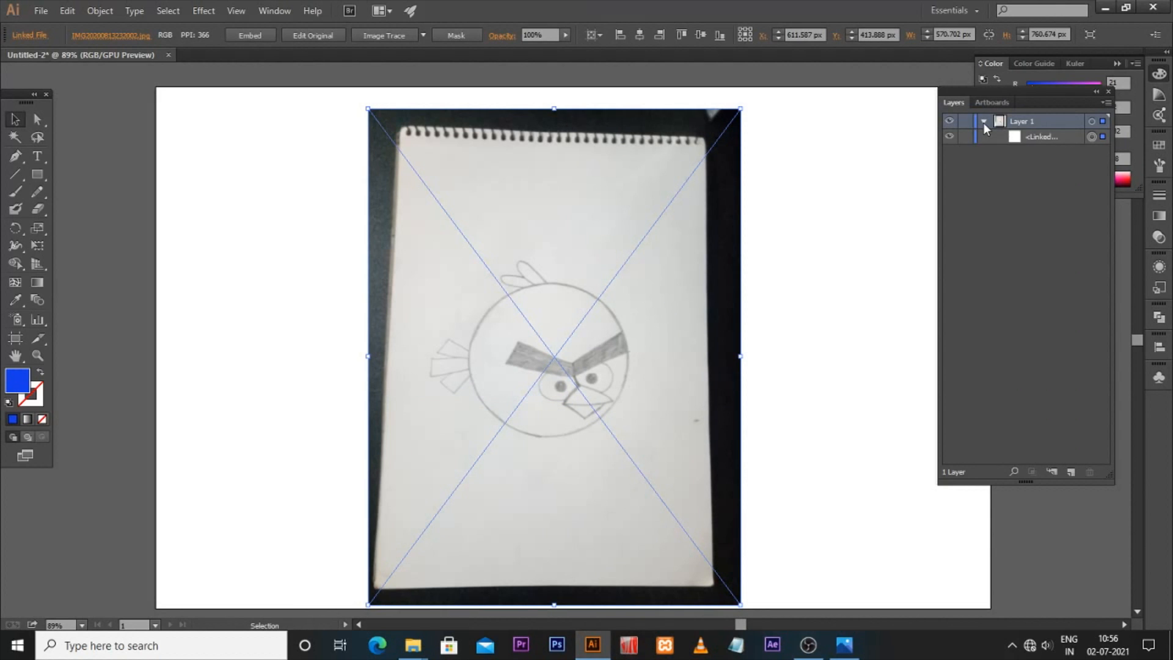
left_click(951, 124)
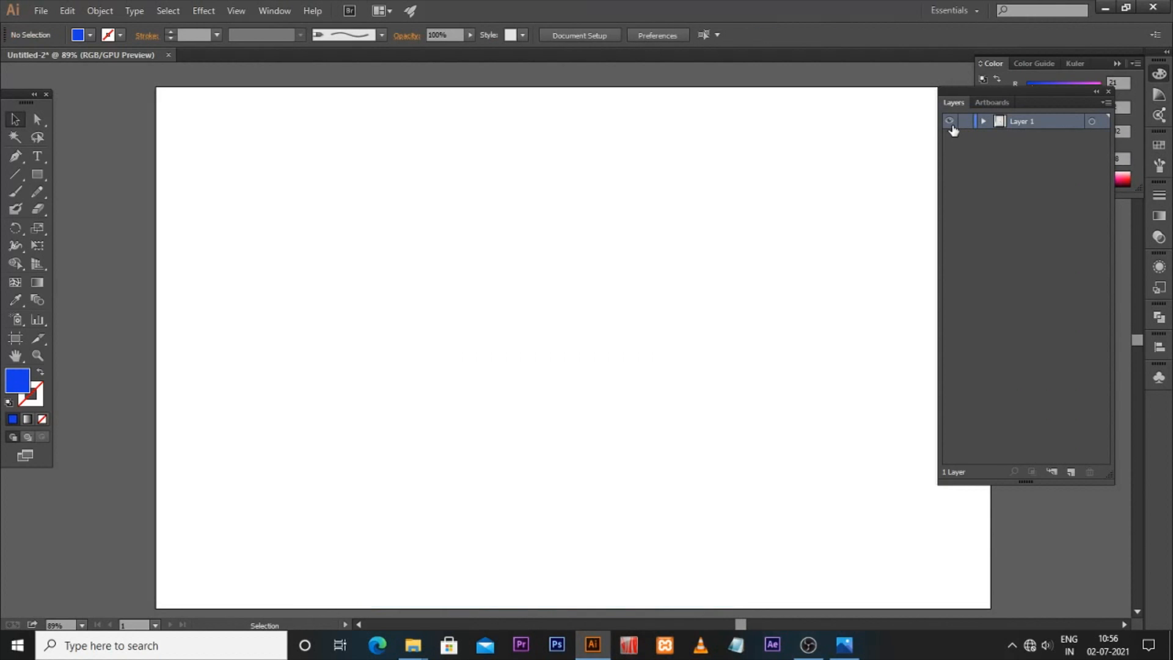
left_click(950, 122)
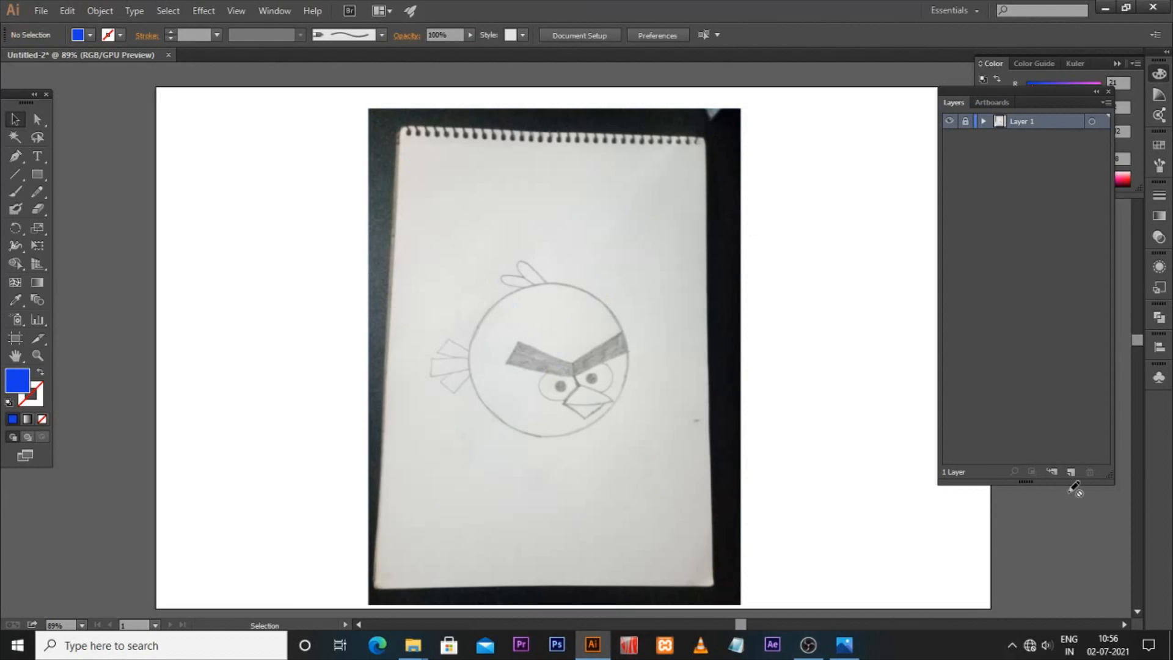
Step: Add a new layer above the locked sketch layer
left_click(1069, 473)
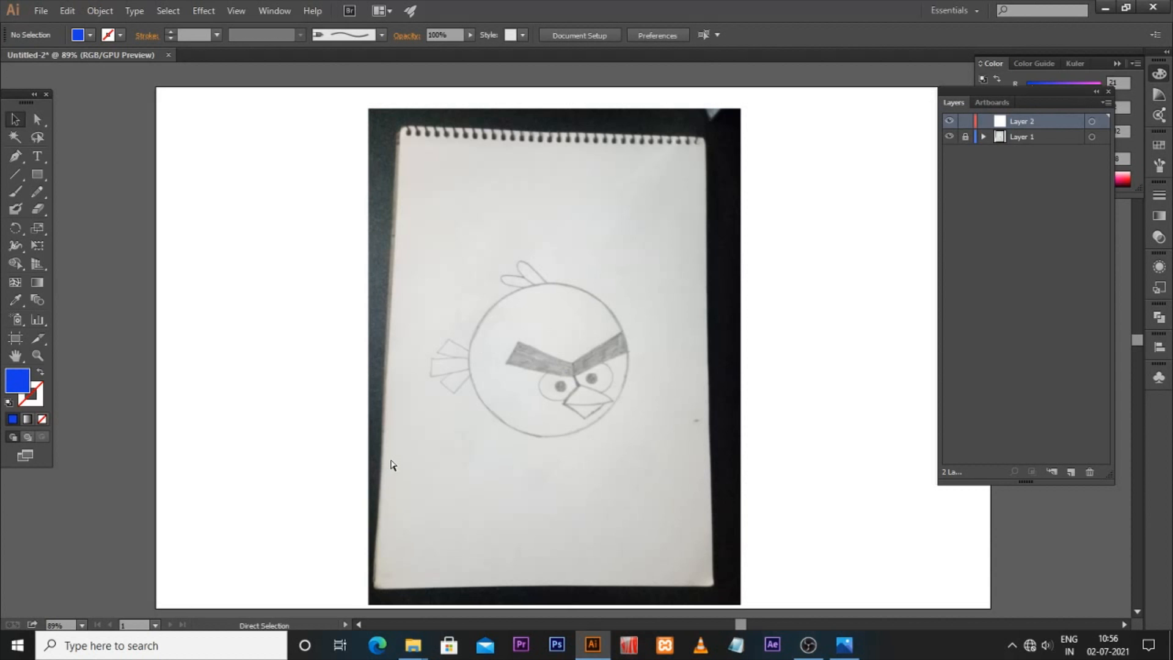
key("ctrl+equal")
key("ctrl+equal")
key("ctrl+equal")
key("space")
left_click_drag(644, 446, 680, 387)
key("ctrl+equal")
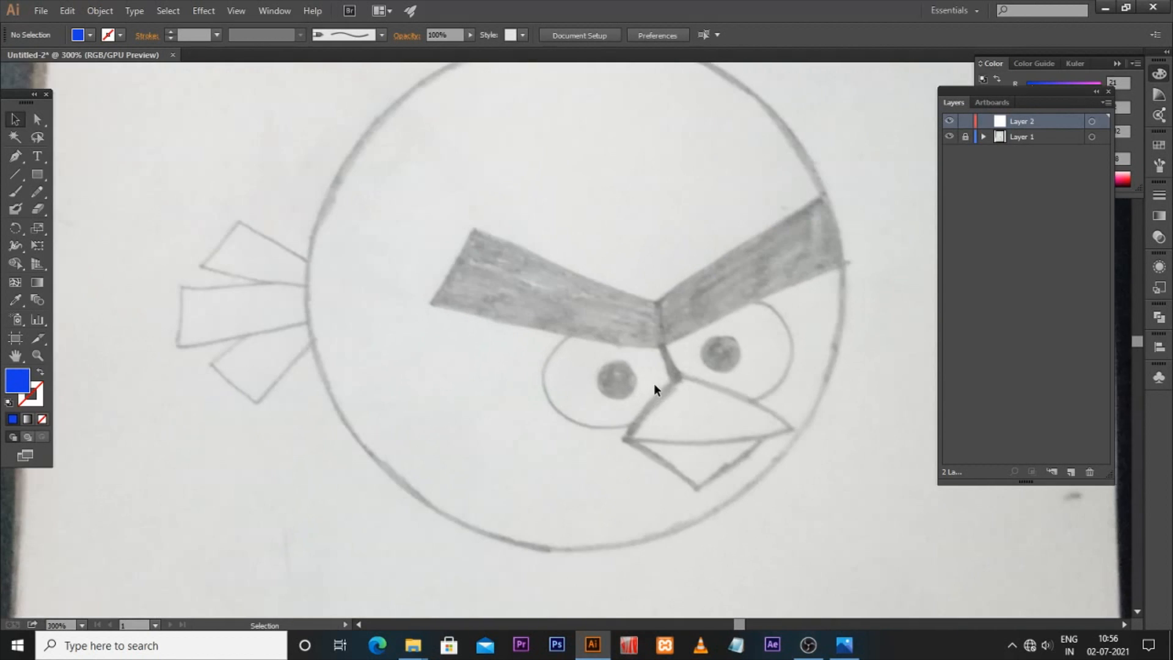
key("ctrl+minus")
key("space")
left_click_drag(552, 320, 545, 357)
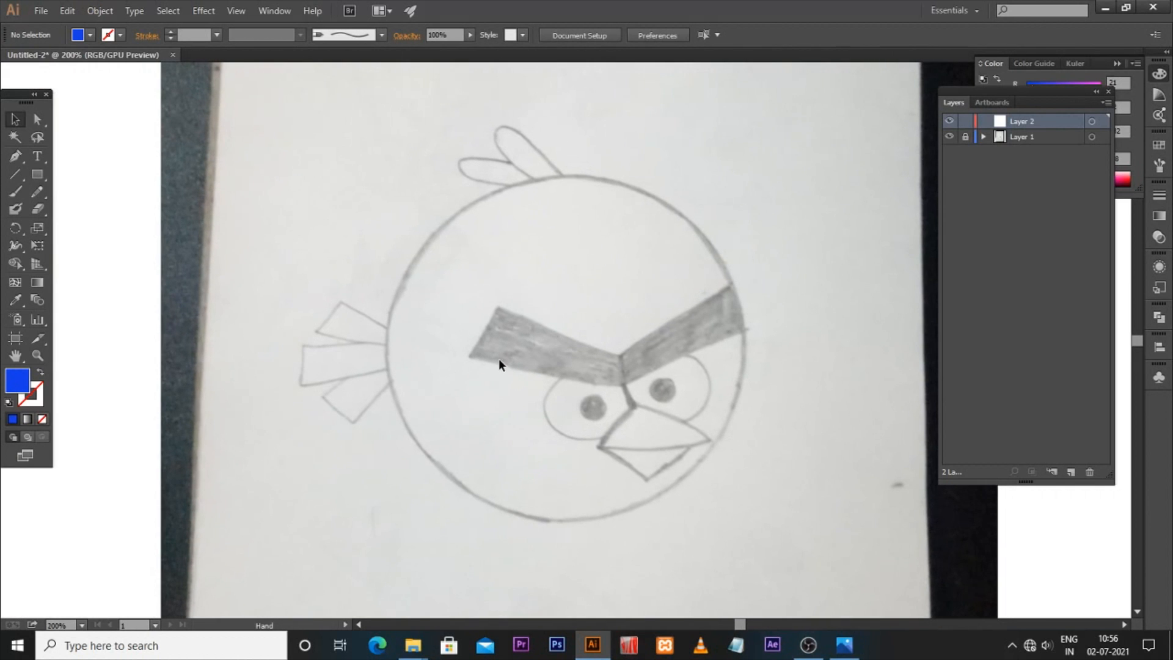
Step: Create a new calligraphic brush of size 1 pt for the Paintbrush tool
left_click(15, 192)
left_click(1159, 165)
left_click(1099, 299)
mouse_move(669, 273)
left_mouse_down()
mouse_move(806, 251)
mouse_move(836, 198)
left_mouse_up()
left_click(752, 350)
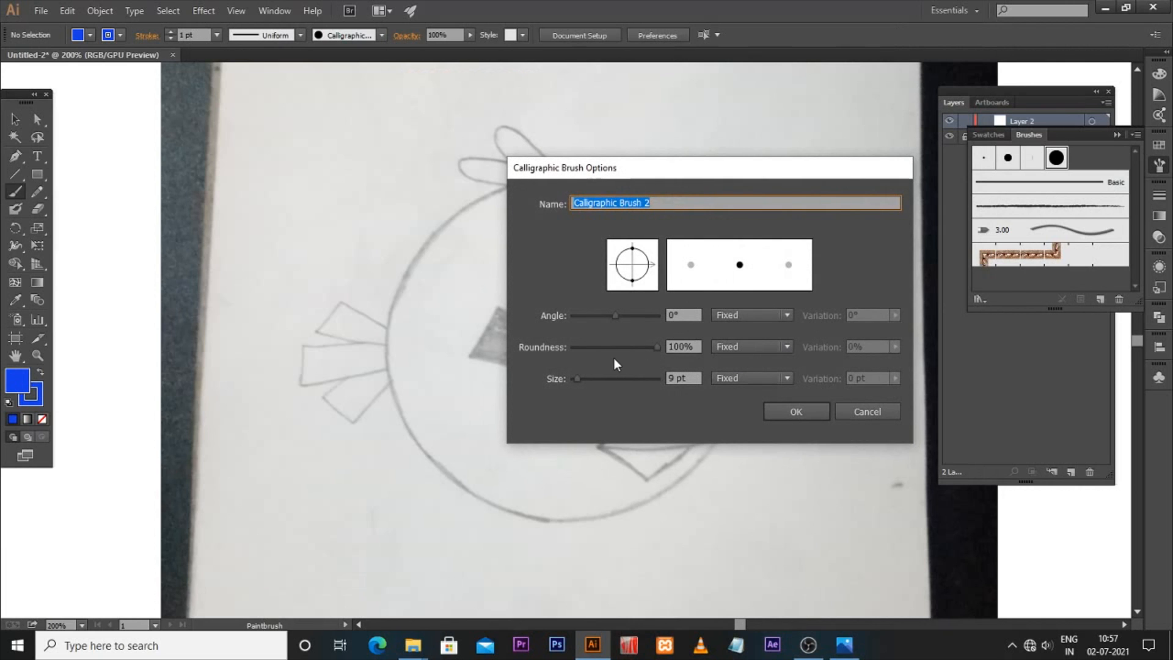
left_click_drag(690, 379, 645, 377)
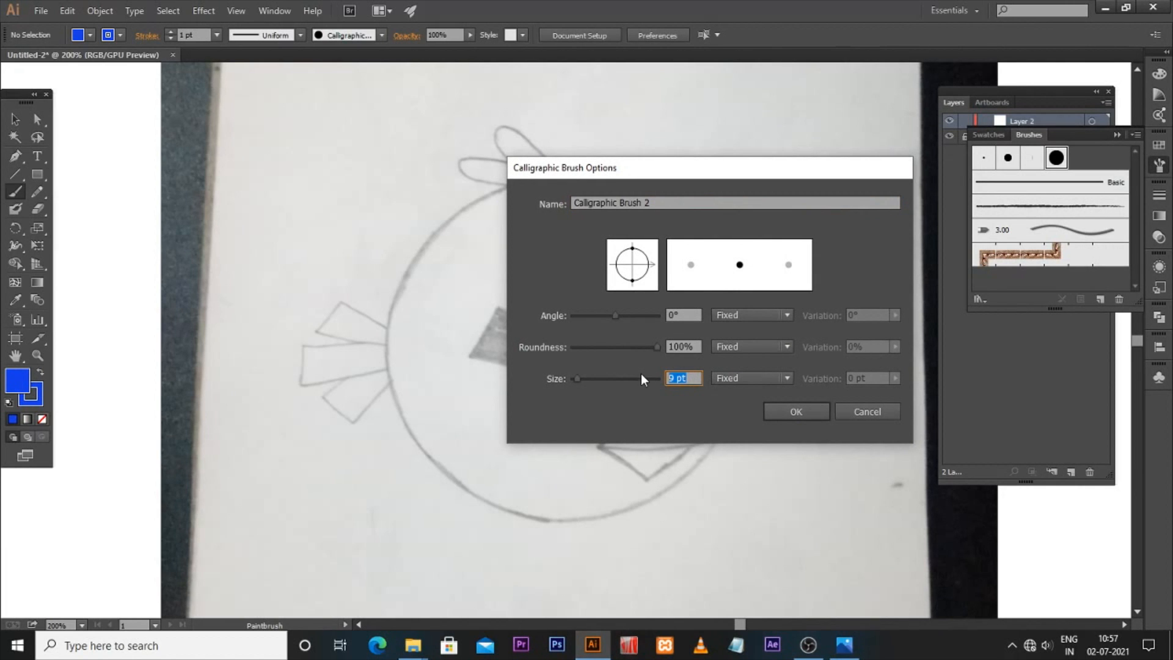
type("1")
left_click(791, 411)
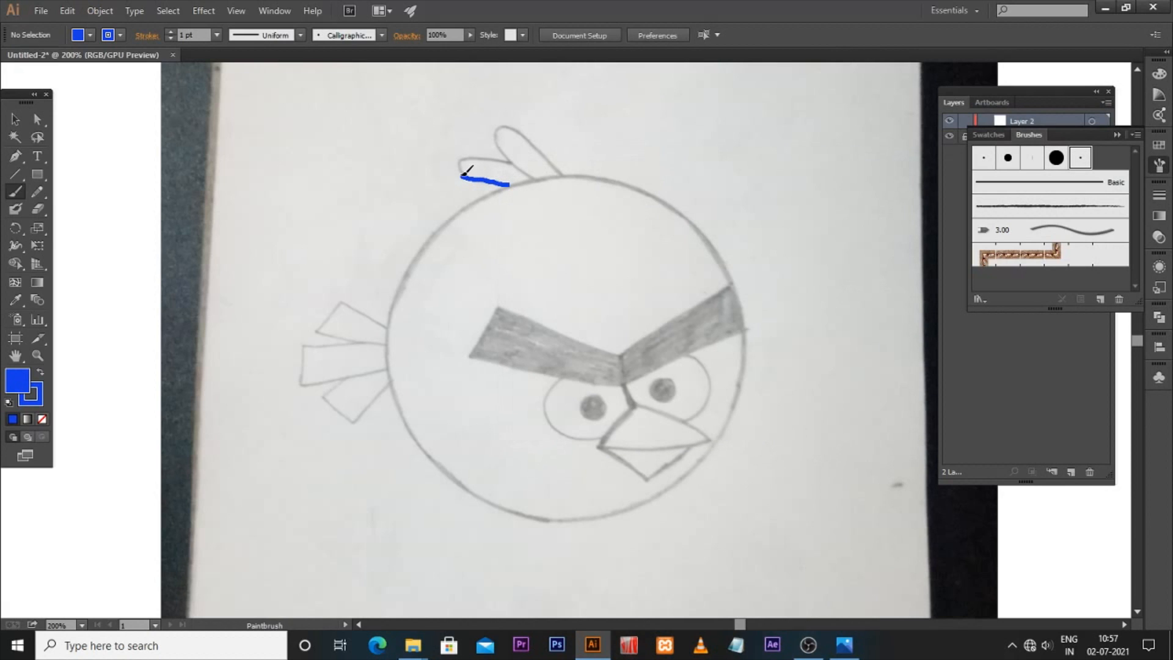
Step: Trace the two head-tuft feathers and the line beneath them with the Paintbrush
left_click_drag(529, 174, 532, 179)
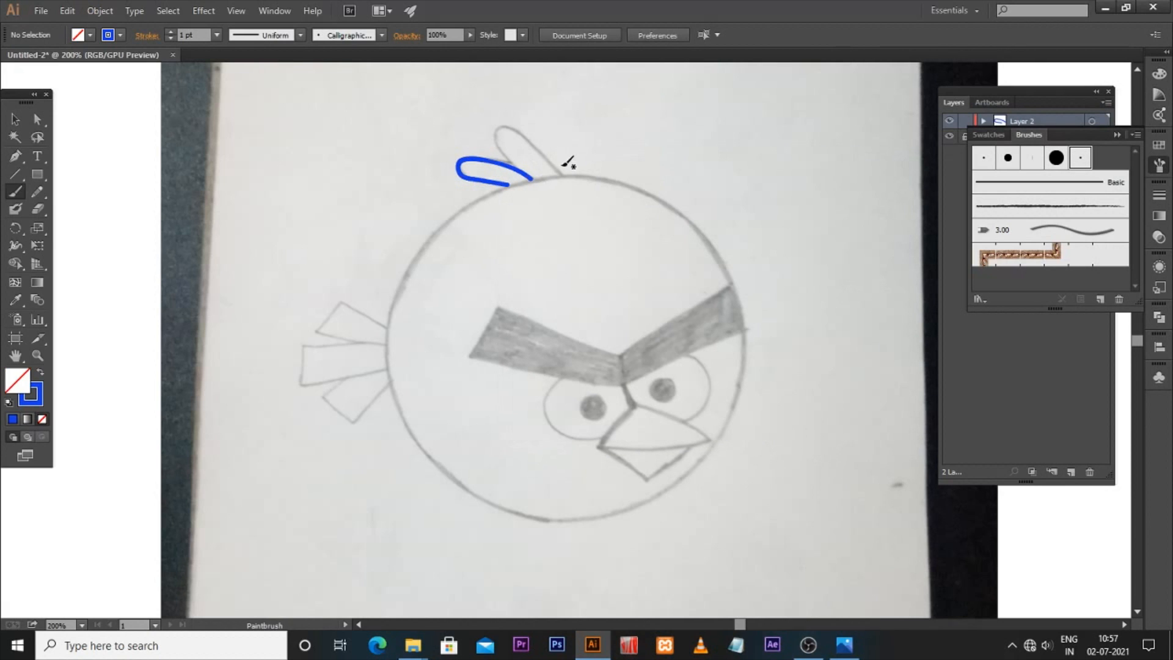
key("ctrl+equal")
scroll(545, 319, "up", 5)
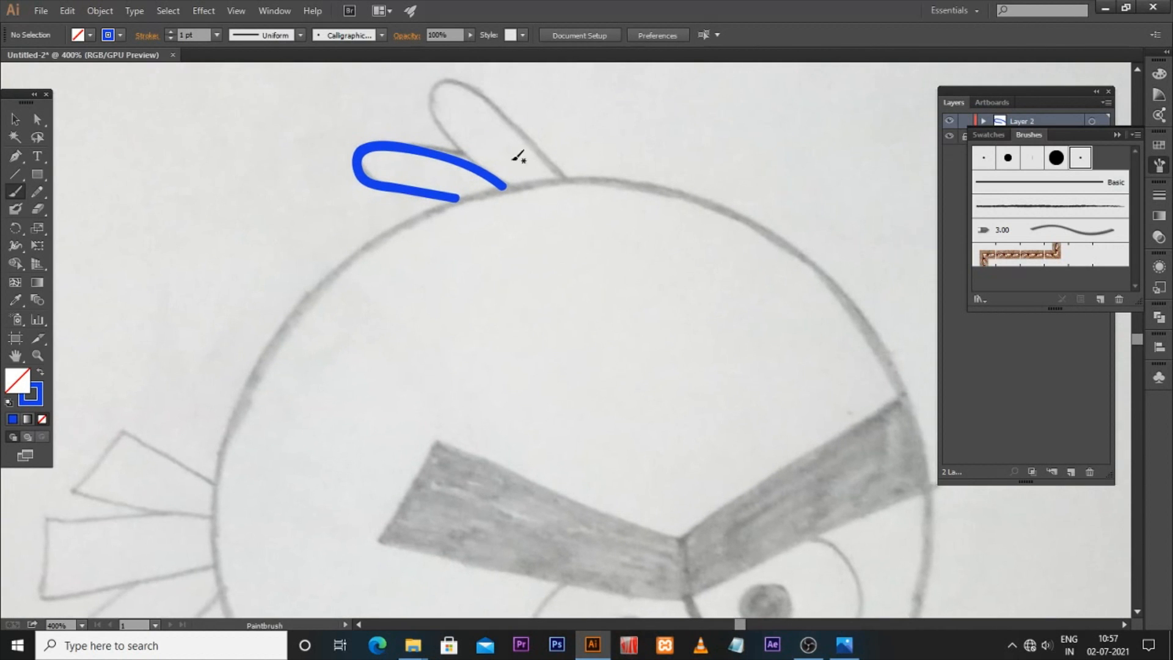
mouse_move(474, 162)
left_mouse_down()
mouse_move(438, 110)
mouse_move(442, 84)
mouse_move(484, 97)
mouse_move(560, 180)
left_mouse_up()
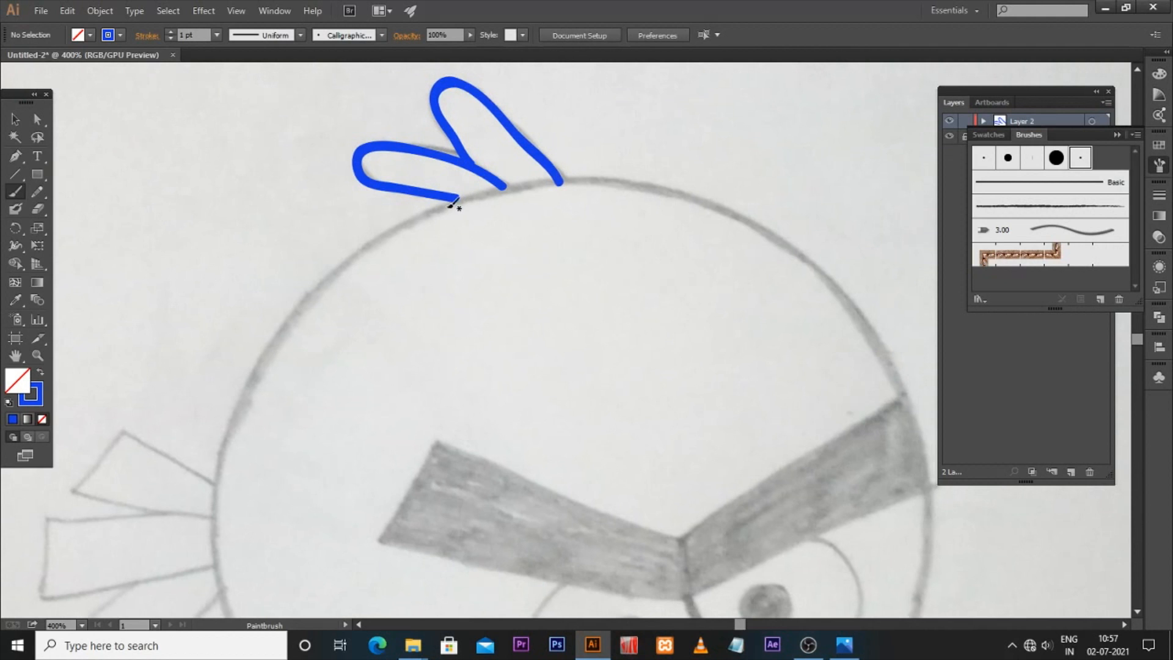
left_click_drag(458, 199, 577, 179)
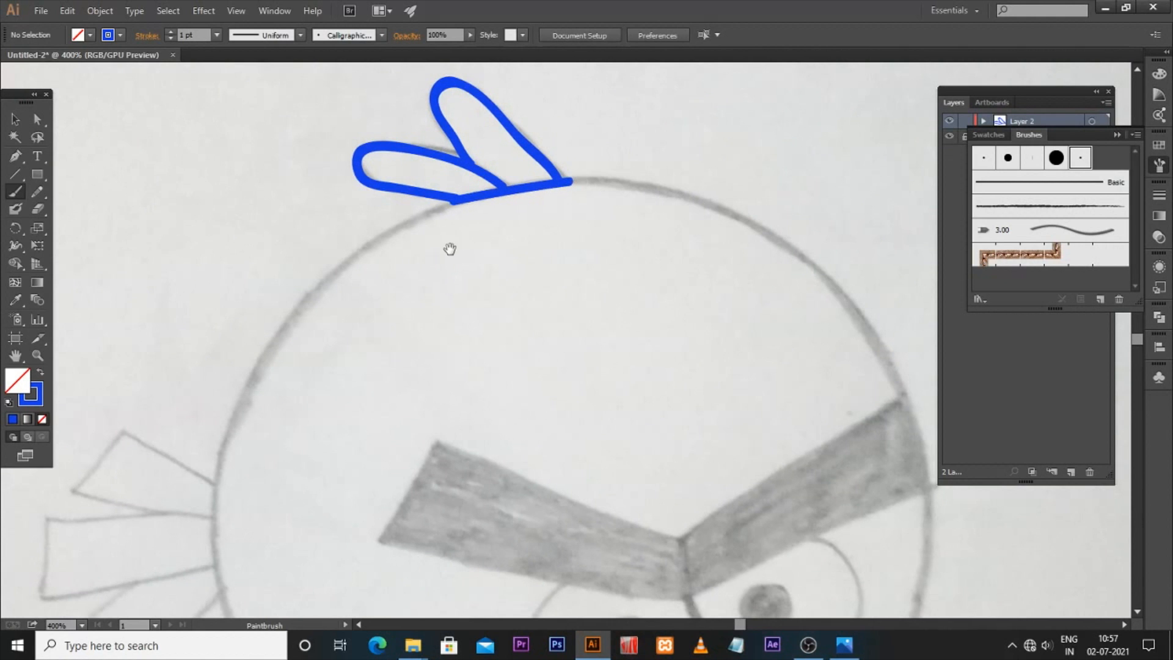
Step: Trace the top arc of the bird's round body across both sides of the tuft
left_click_drag(472, 341, 523, 277)
mouse_move(266, 412)
left_mouse_down()
mouse_move(322, 285)
mouse_move(370, 231)
mouse_move(432, 185)
mouse_move(542, 135)
mouse_move(514, 171)
left_mouse_up()
mouse_move(630, 169)
left_mouse_down()
mouse_move(495, 182)
mouse_move(534, 157)
mouse_move(623, 178)
mouse_move(696, 218)
mouse_move(759, 281)
left_mouse_up()
mouse_move(728, 382)
left_mouse_down()
mouse_move(695, 355)
mouse_move(717, 369)
left_mouse_up()
Step: Adjust the left body arc's anchor near the tuft with the Direct Selection tool
key("v")
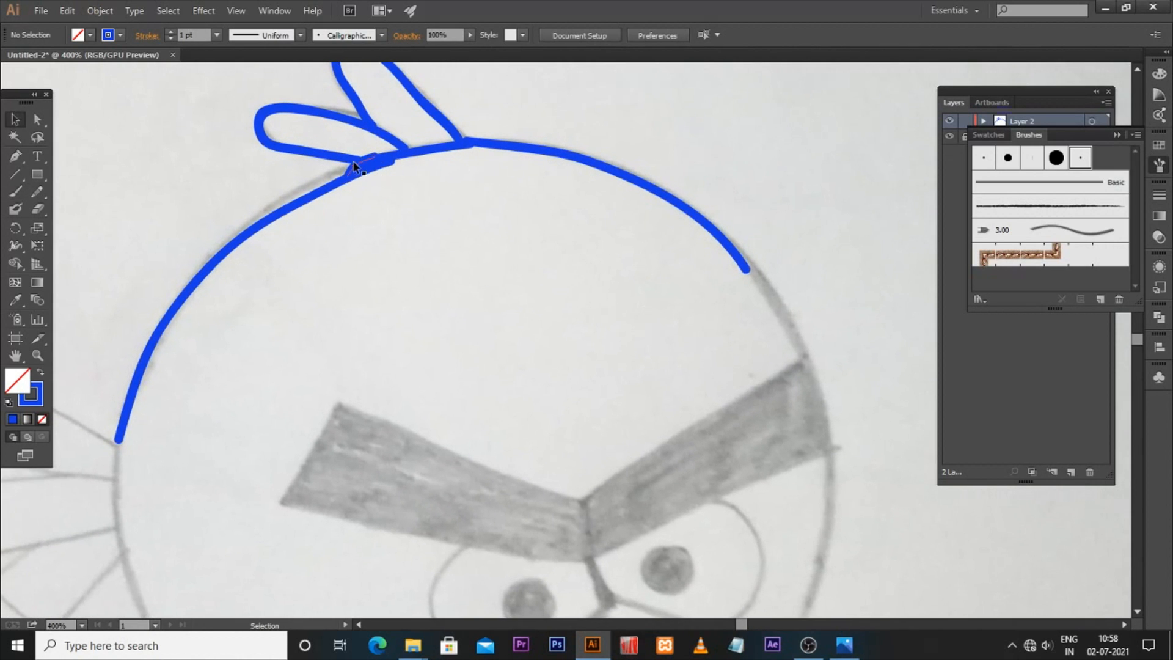
left_click(357, 174)
left_click(358, 172)
key("a")
left_click(366, 174)
mouse_move(367, 174)
left_mouse_down()
mouse_move(385, 160)
mouse_move(261, 223)
left_mouse_up()
left_click(36, 194)
left_click(109, 209)
left_click(15, 121)
key("space")
left_click_drag(560, 337, 507, 315)
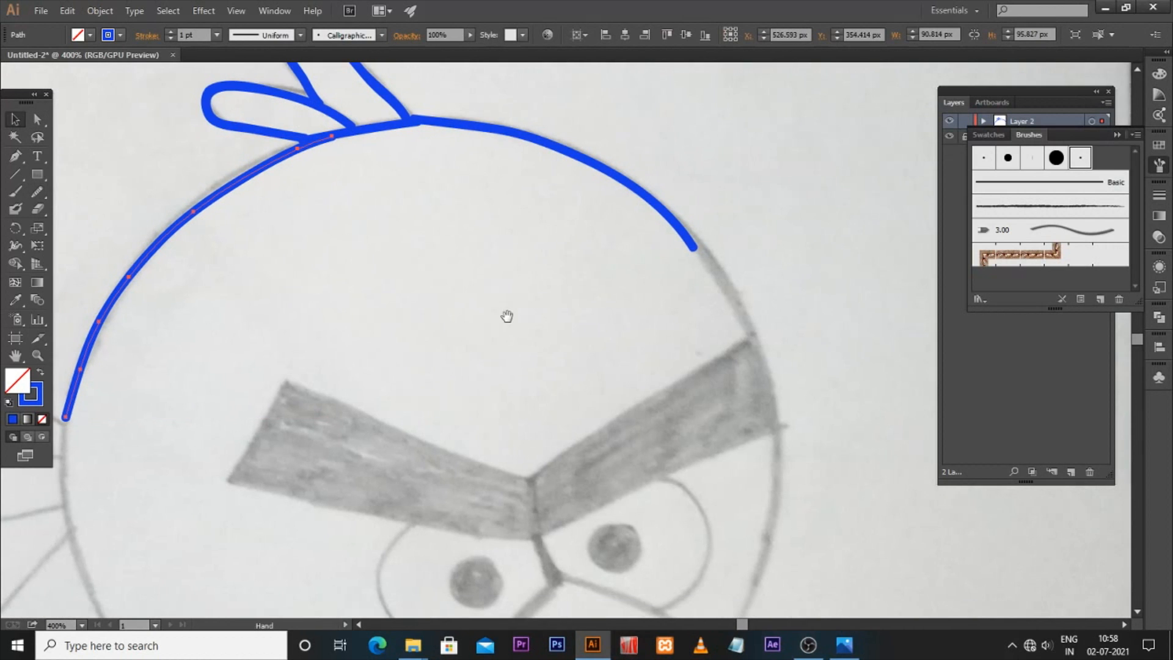
Step: Continue the body outline down the right side to the bottom with the Paintbrush
key("b")
left_click_drag(693, 244, 748, 334)
key("space")
left_click_drag(766, 397, 733, 325)
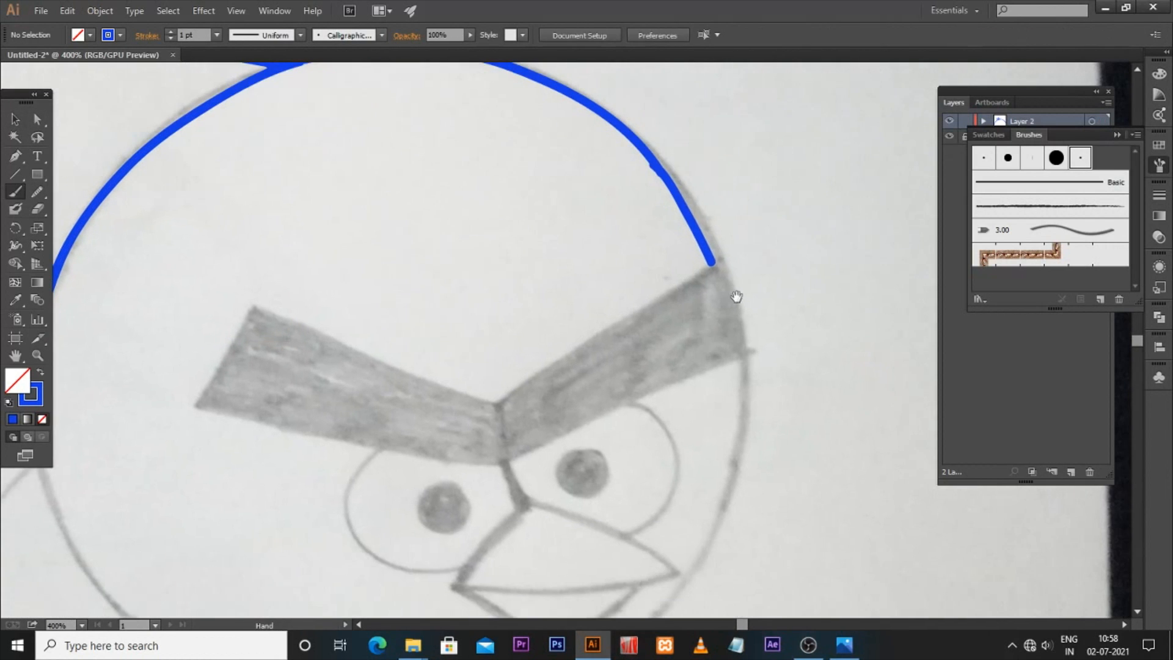
mouse_move(713, 262)
left_mouse_down()
mouse_move(745, 362)
mouse_move(708, 524)
mouse_move(726, 287)
left_mouse_up()
key("space")
mouse_move(496, 523)
left_mouse_down()
mouse_move(533, 520)
mouse_move(665, 449)
mouse_move(729, 375)
mouse_move(757, 311)
left_mouse_up()
key("space")
left_click_drag(624, 381, 597, 414)
Step: Trace the bottom arc of the body and adjust the outline's anchors with the Direct Selection tool
key("a")
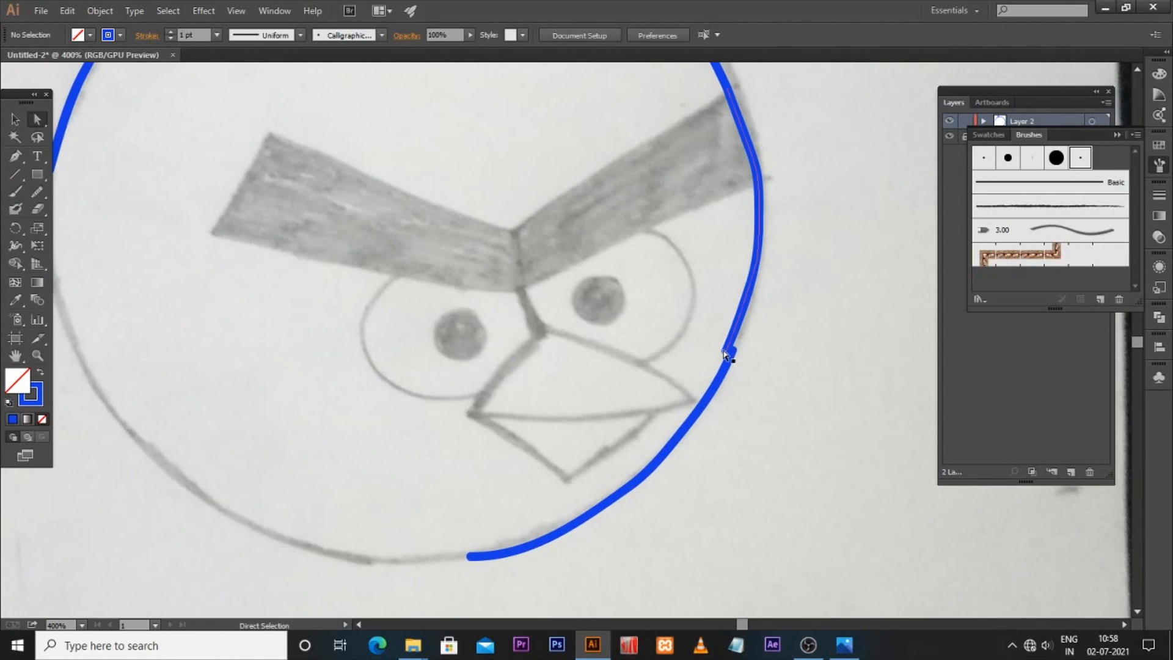
left_click(724, 352)
right_click(720, 349)
left_click(764, 435)
scroll(489, 489, "left", 3)
scroll(489, 489, "down", 2)
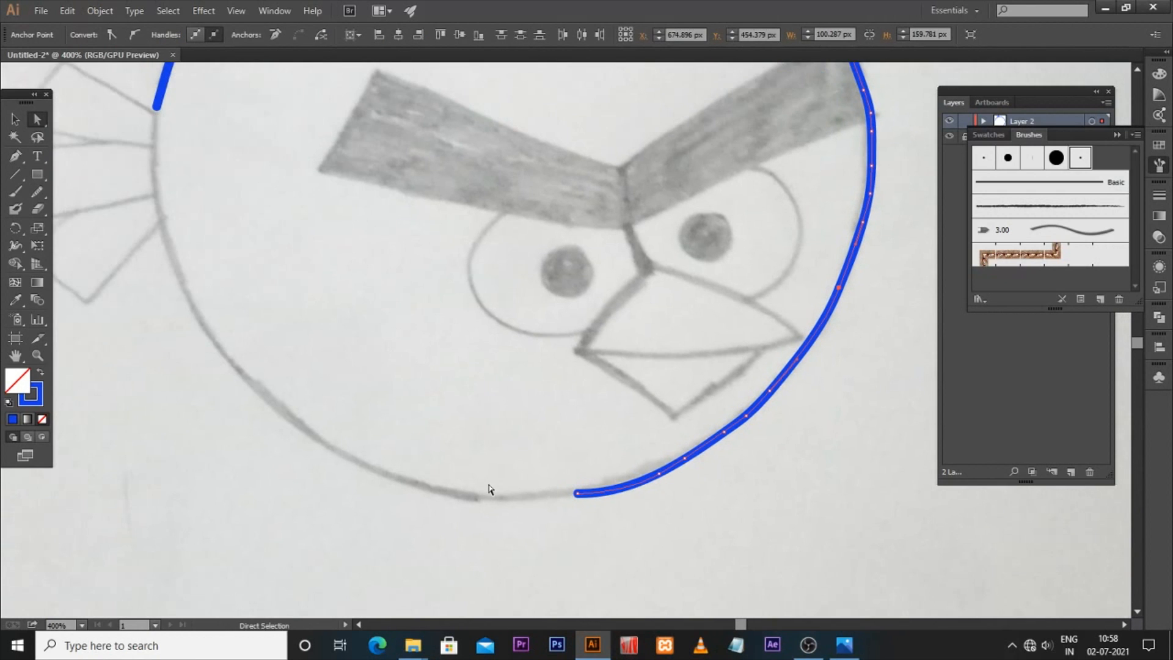
key("b")
mouse_move(267, 402)
left_mouse_down()
mouse_move(409, 473)
mouse_move(576, 491)
left_mouse_up()
key("a")
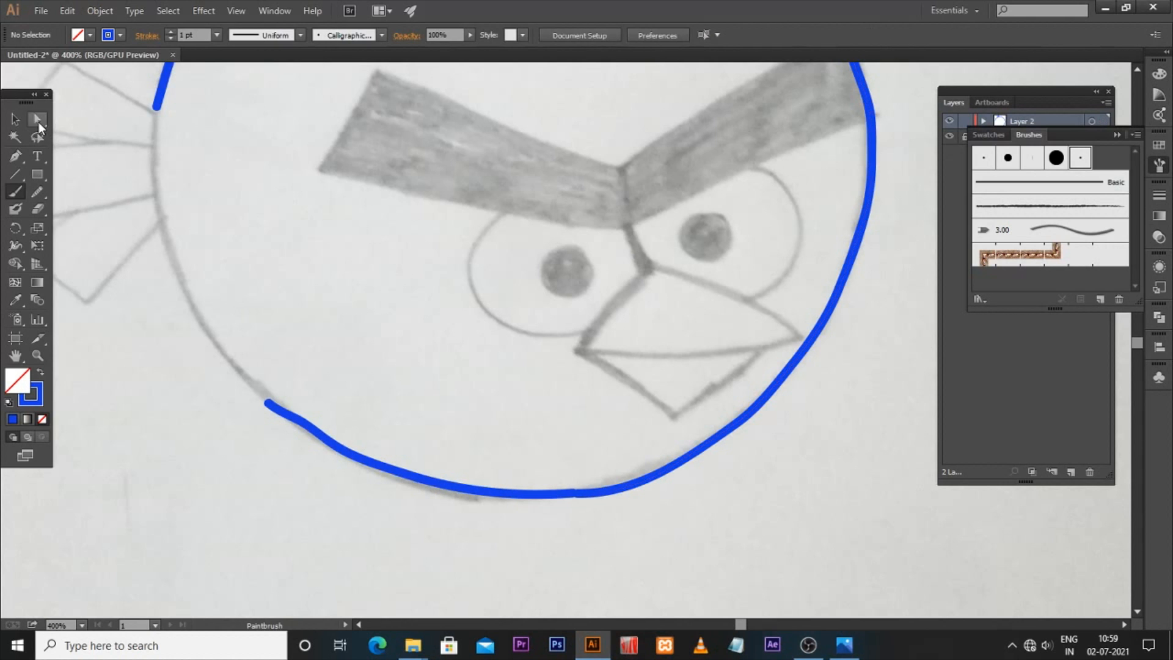
right_click(585, 500)
left_click(611, 360)
left_click(543, 428)
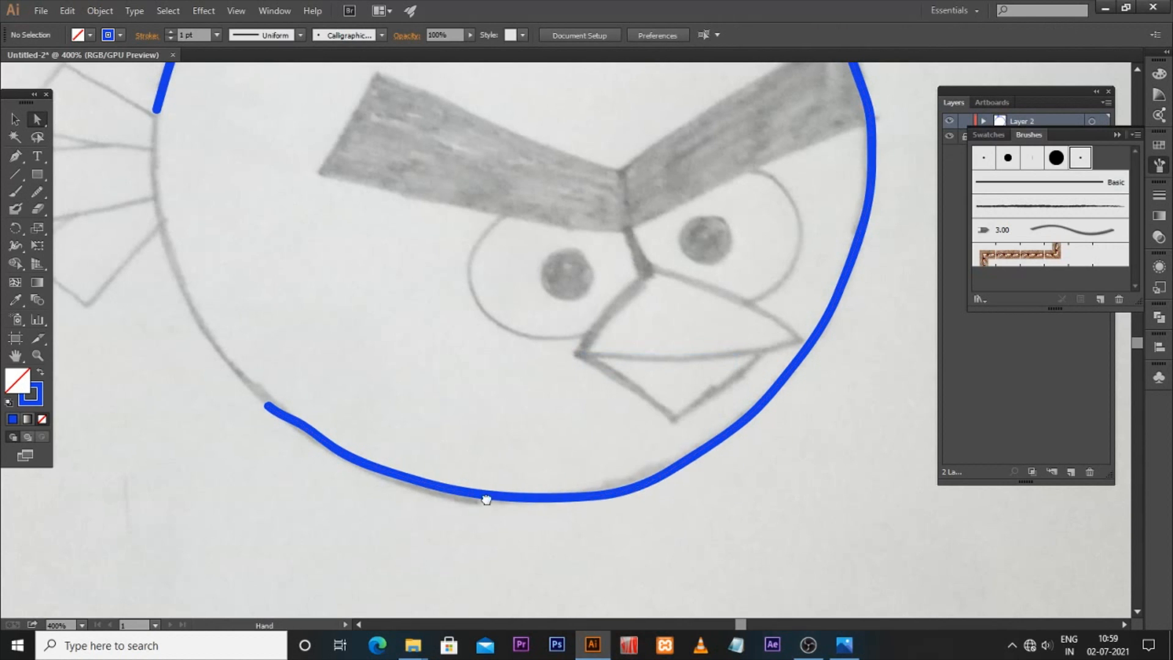
Step: Trace the left side of the body outline to close the circle
left_click_drag(362, 322, 445, 447)
key("p")
key("b")
mouse_move(240, 232)
left_mouse_down()
mouse_move(237, 288)
mouse_move(267, 394)
mouse_move(293, 451)
mouse_move(359, 529)
left_mouse_up()
left_click_drag(579, 254, 538, 497)
left_click_drag(154, 502, 328, 369)
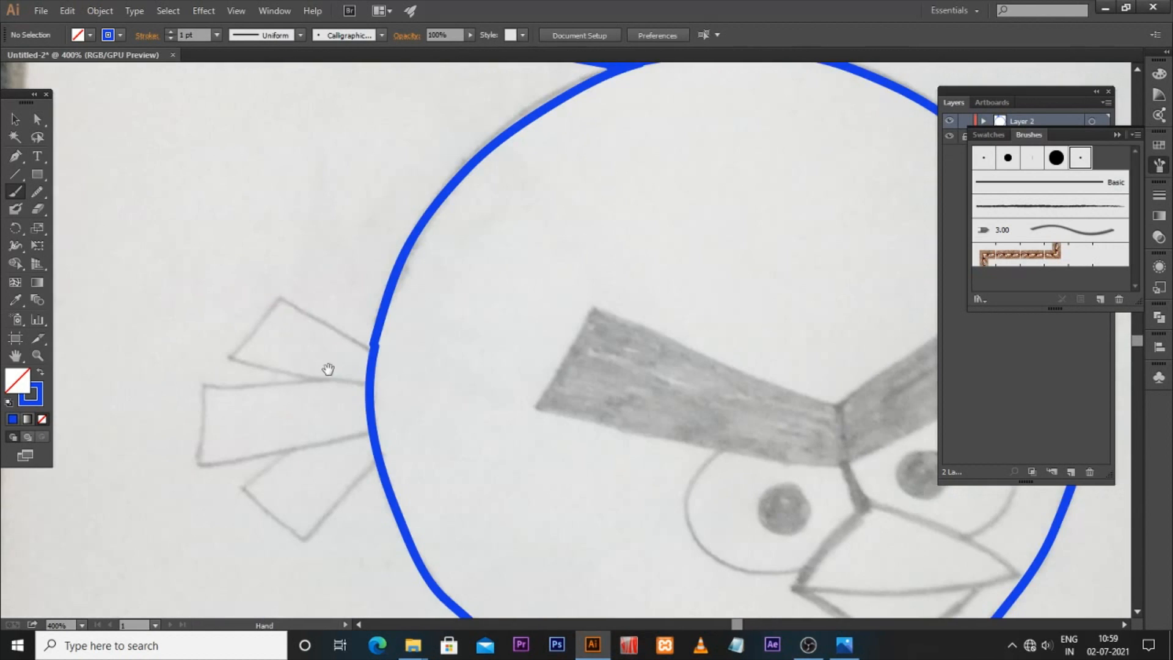
Step: Trace the three tail feathers on the left of the body
mouse_move(281, 296)
left_mouse_down()
mouse_move(374, 351)
mouse_move(268, 322)
mouse_move(232, 358)
mouse_move(370, 382)
left_mouse_up()
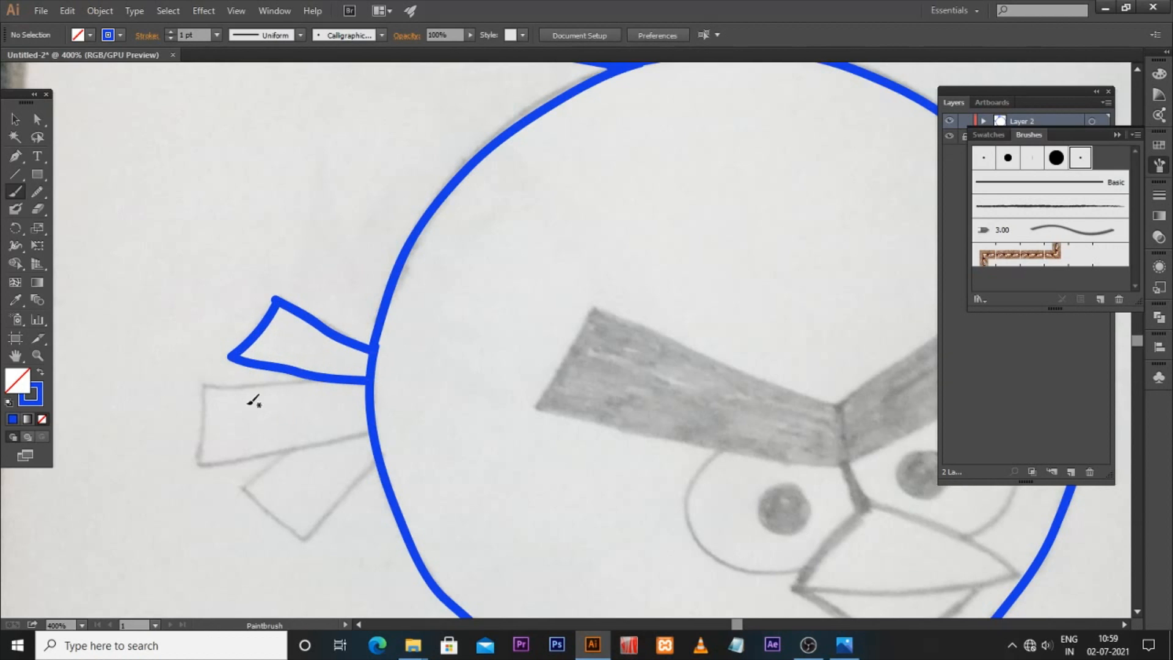
mouse_move(205, 384)
left_mouse_down()
mouse_move(324, 382)
mouse_move(202, 387)
mouse_move(204, 463)
mouse_move(225, 466)
mouse_move(295, 448)
mouse_move(240, 418)
mouse_move(334, 397)
left_mouse_up()
mouse_move(260, 417)
left_mouse_down()
mouse_move(217, 445)
mouse_move(255, 480)
mouse_move(296, 479)
mouse_move(346, 427)
left_mouse_up()
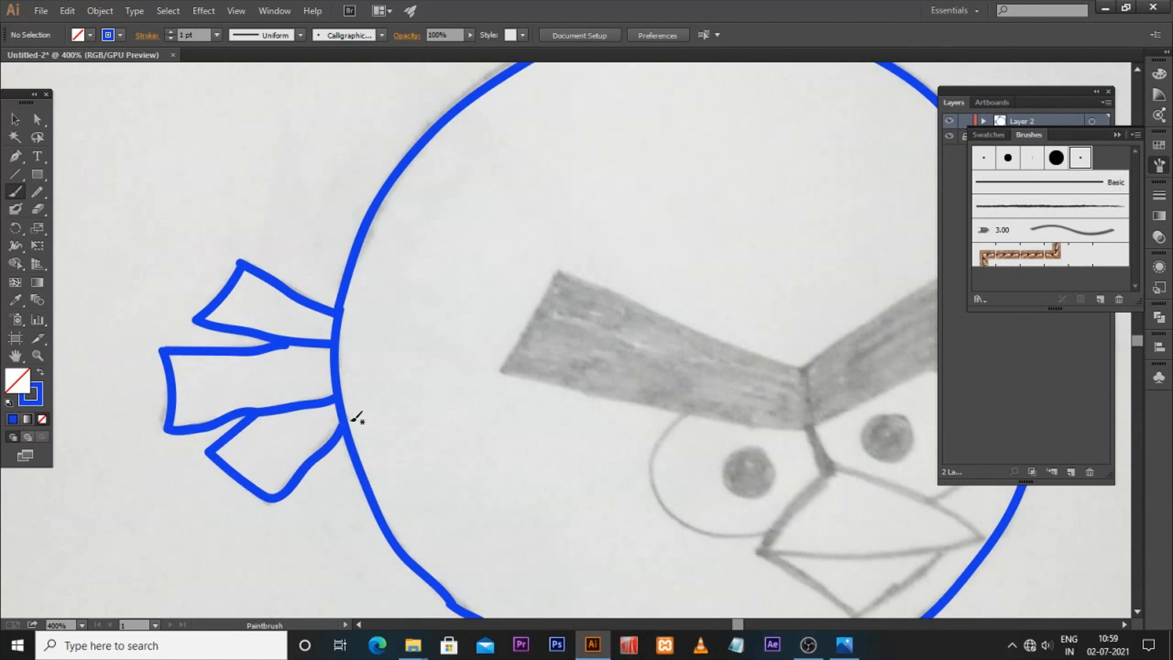
Step: Smooth the lower tail feather path with the Smooth tool, then deselect
left_click(307, 469, "ctrl")
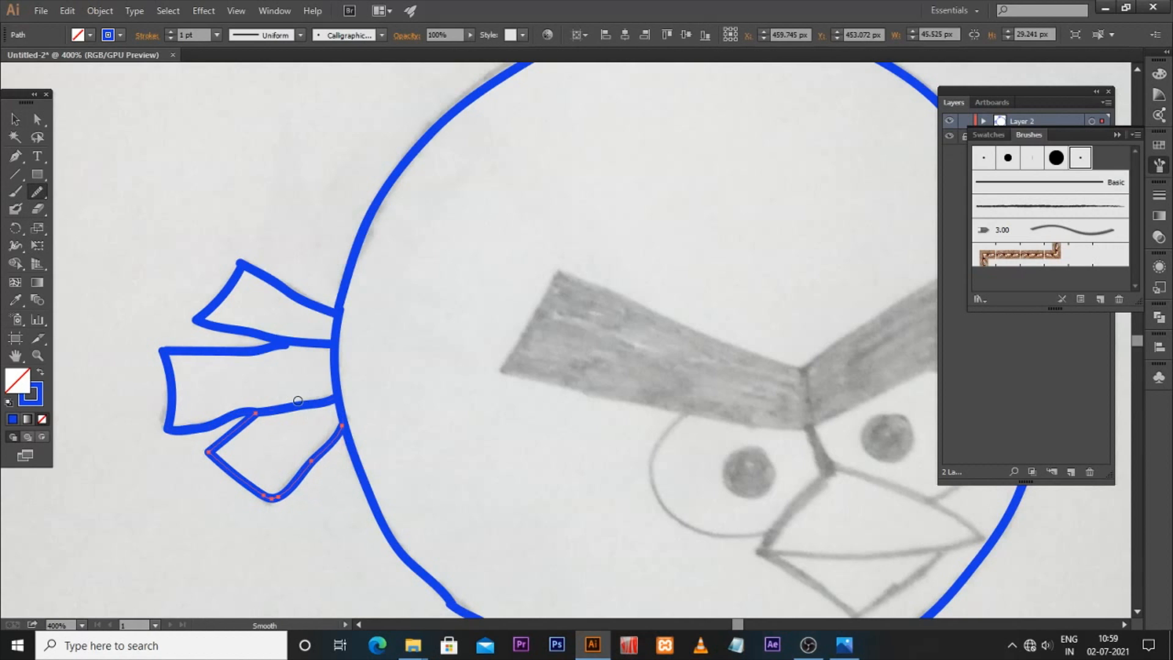
mouse_move(162, 351)
left_mouse_down()
mouse_move(255, 411)
mouse_move(195, 429)
left_mouse_up()
left_click(12, 119)
left_click(291, 356)
Step: Trace the outline of the left eyebrow with the Paintbrush
key("space")
left_click_drag(606, 592, 531, 495)
left_click_drag(495, 326, 518, 518)
key("b")
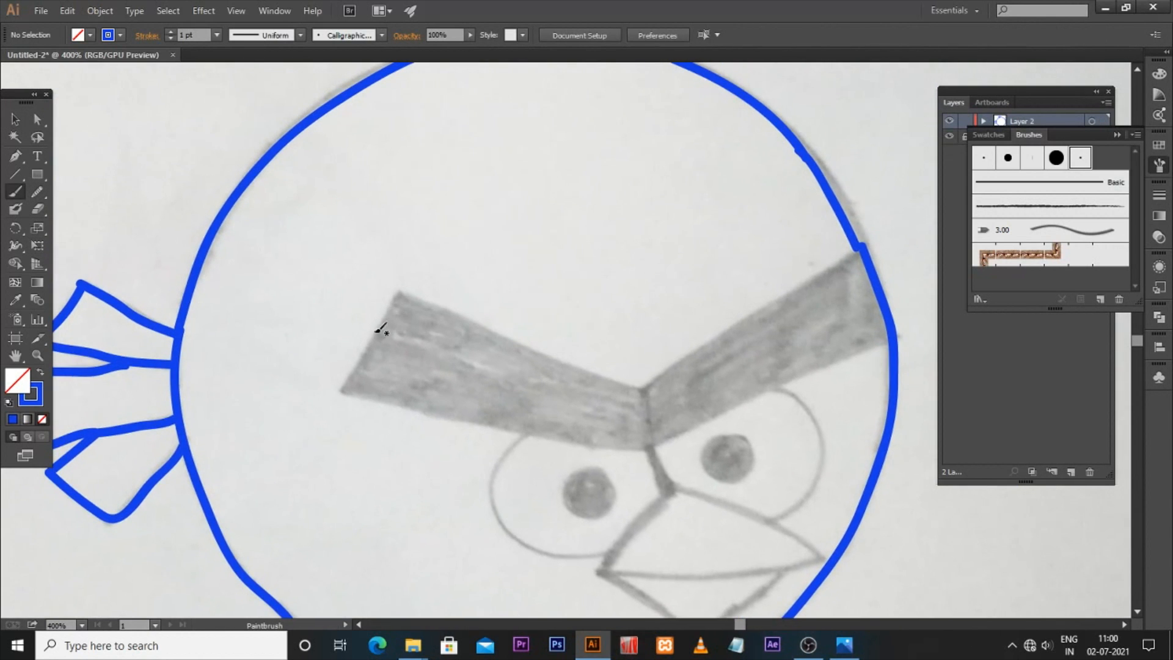
left_click_drag(392, 304, 343, 389)
left_click_drag(396, 292, 594, 358)
key("space")
left_click_drag(626, 416, 585, 366)
key("ctrl+z")
mouse_move(356, 240)
left_mouse_down()
mouse_move(607, 337)
mouse_move(610, 399)
left_mouse_up()
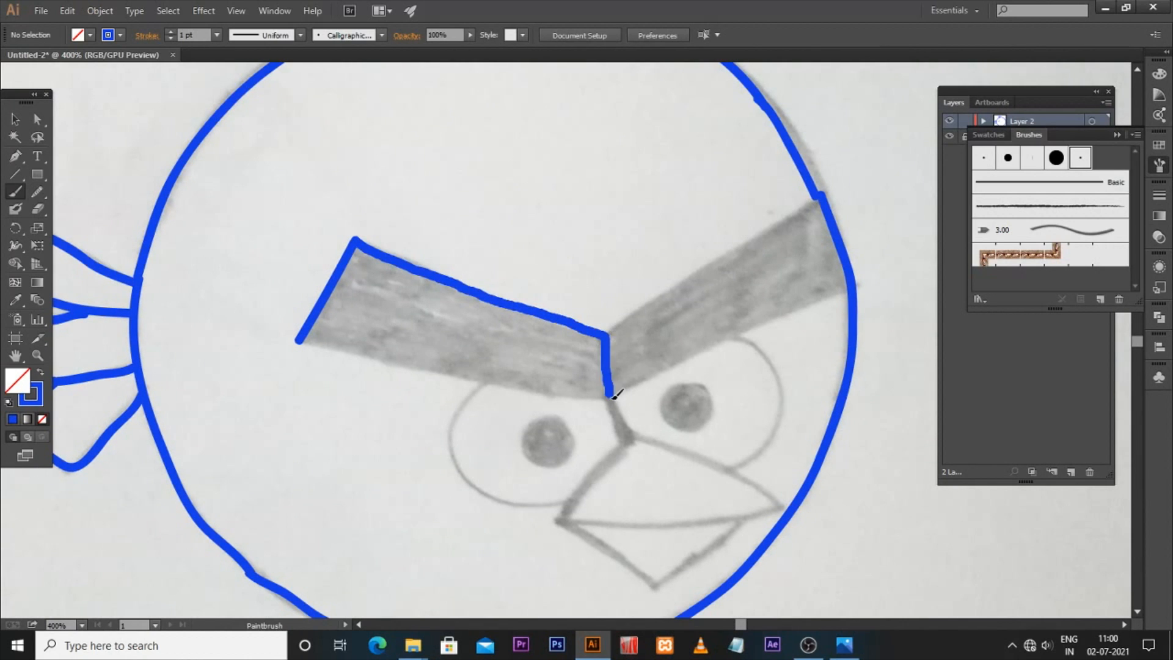
left_click_drag(299, 340, 611, 400)
Step: Trace the outline of the right eyebrow
key("space")
left_click_drag(654, 335, 512, 356)
left_click_drag(682, 215, 464, 352)
left_click_drag(503, 400, 722, 296)
key("space")
left_click_drag(599, 395, 631, 260)
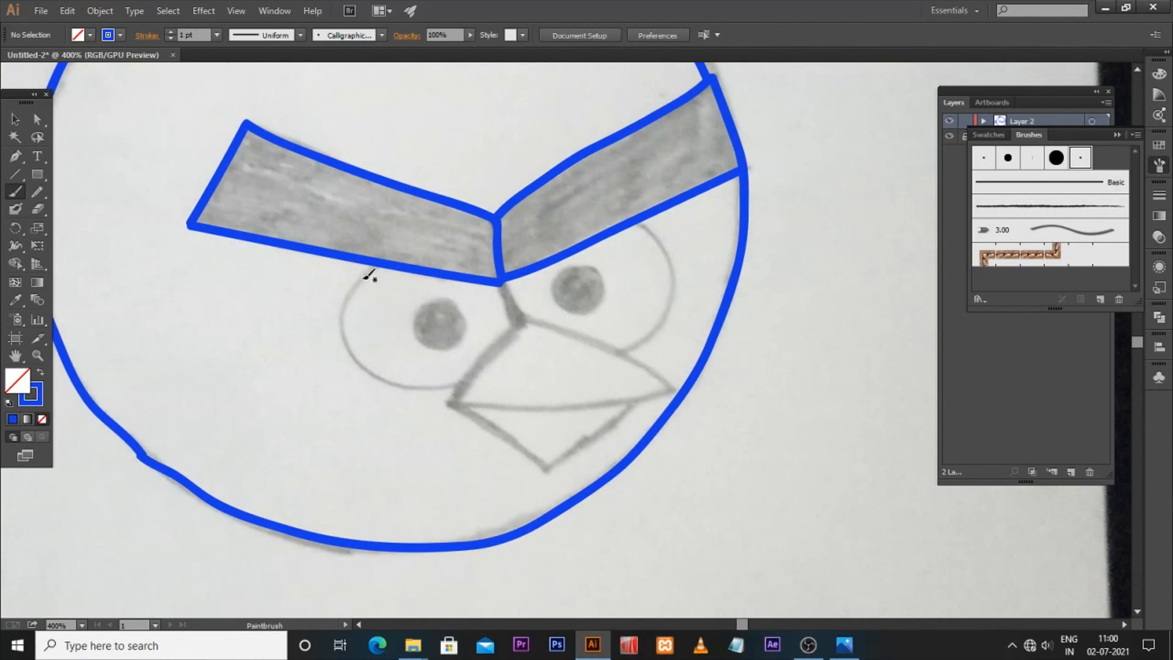
Step: Trace the outlines of both eyes
mouse_move(370, 273)
left_mouse_down()
mouse_move(345, 308)
mouse_move(346, 339)
mouse_move(370, 371)
mouse_move(465, 382)
left_mouse_up()
mouse_move(523, 318)
left_mouse_down()
mouse_move(627, 352)
mouse_move(651, 335)
mouse_move(667, 320)
mouse_move(675, 265)
mouse_move(640, 218)
left_mouse_up()
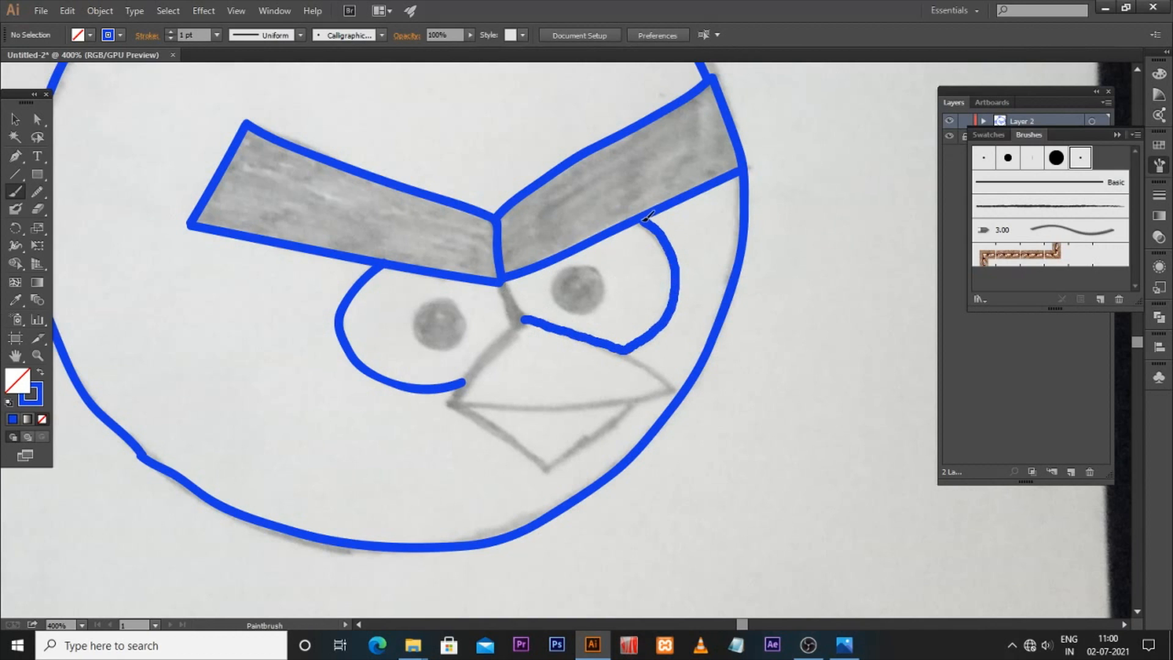
left_click_drag(505, 285, 523, 318)
left_click_drag(471, 373, 524, 320)
Step: Trace the beak's upper and lower parts
left_click_drag(526, 444, 472, 402)
mouse_move(408, 344)
left_mouse_down()
mouse_move(425, 366)
mouse_move(618, 349)
left_mouse_up()
left_click_drag(578, 310, 617, 349)
mouse_move(400, 362)
left_mouse_down()
mouse_move(500, 421)
mouse_move(603, 355)
left_mouse_up()
left_click_drag(526, 289, 521, 299)
Step: Toggle the visibility of both layers to compare the tracing against the sketch
key("ctrl+minus")
key("ctrl+minus")
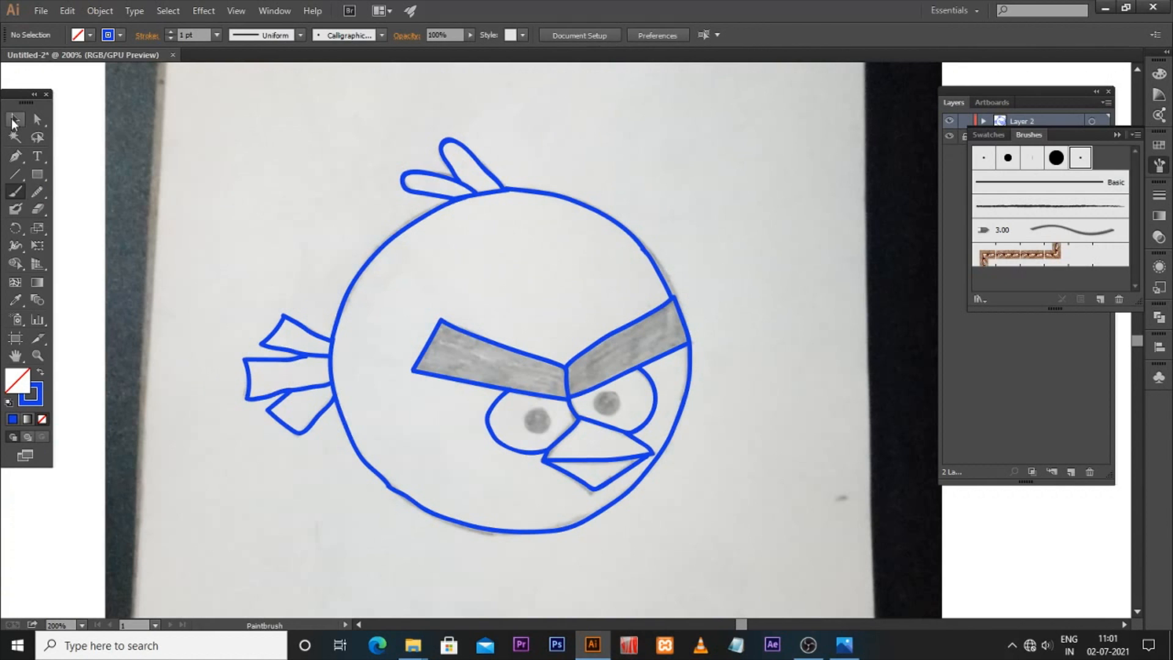
left_click(14, 120)
left_click(1159, 167)
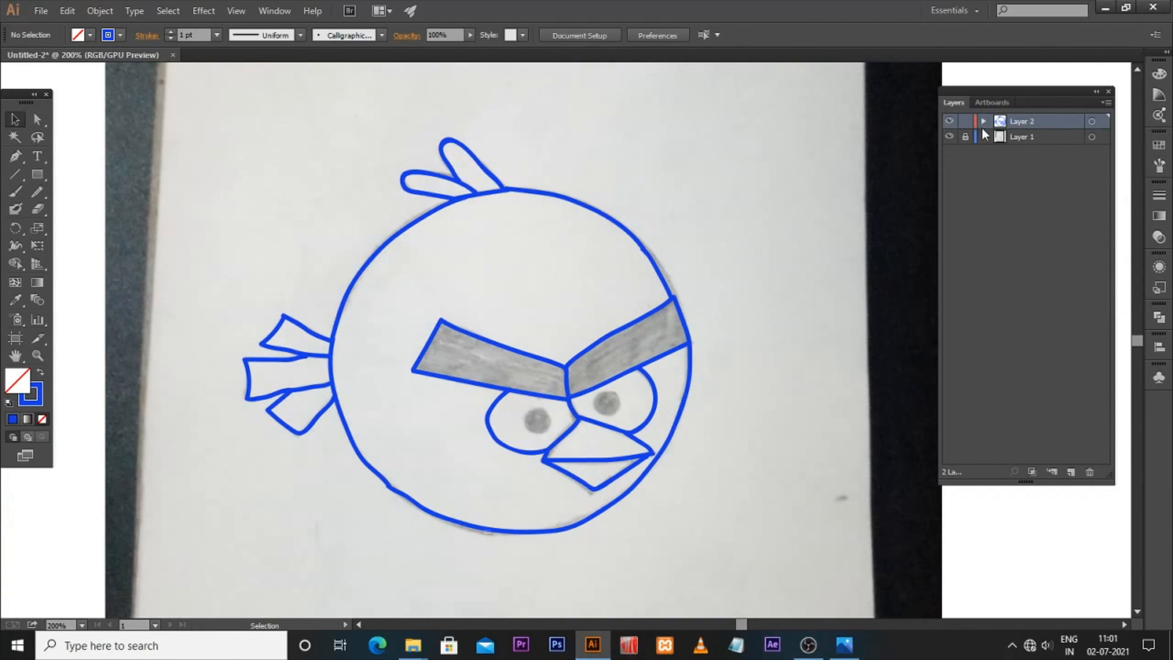
left_click(949, 121)
left_click(948, 121)
left_click(949, 121)
left_click(949, 121)
left_click(949, 137)
left_click(949, 137)
left_click(949, 120)
left_click(948, 121)
Step: Trace the two pupils with the Paintbrush
left_click(16, 192)
scroll(519, 446, "up", 2)
mouse_move(524, 368)
left_mouse_down()
mouse_move(491, 396)
mouse_move(501, 413)
mouse_move(528, 417)
mouse_move(546, 403)
mouse_move(524, 366)
left_mouse_up()
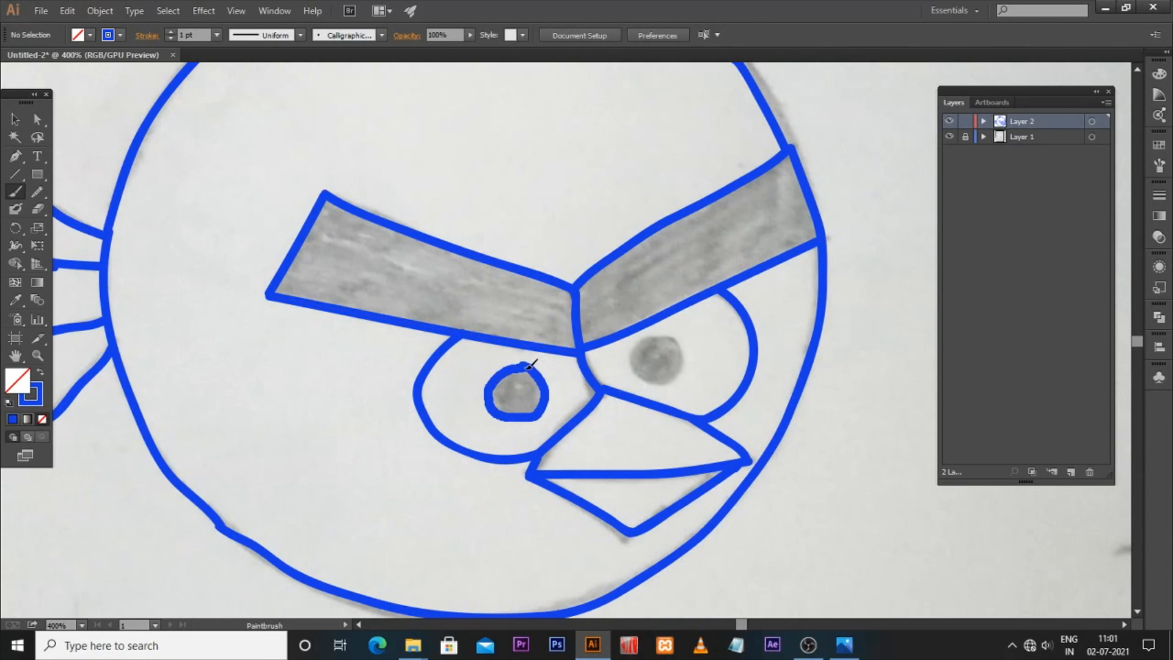
mouse_move(652, 339)
left_mouse_down()
mouse_move(636, 369)
mouse_move(660, 380)
mouse_move(677, 369)
mouse_move(656, 333)
left_mouse_up()
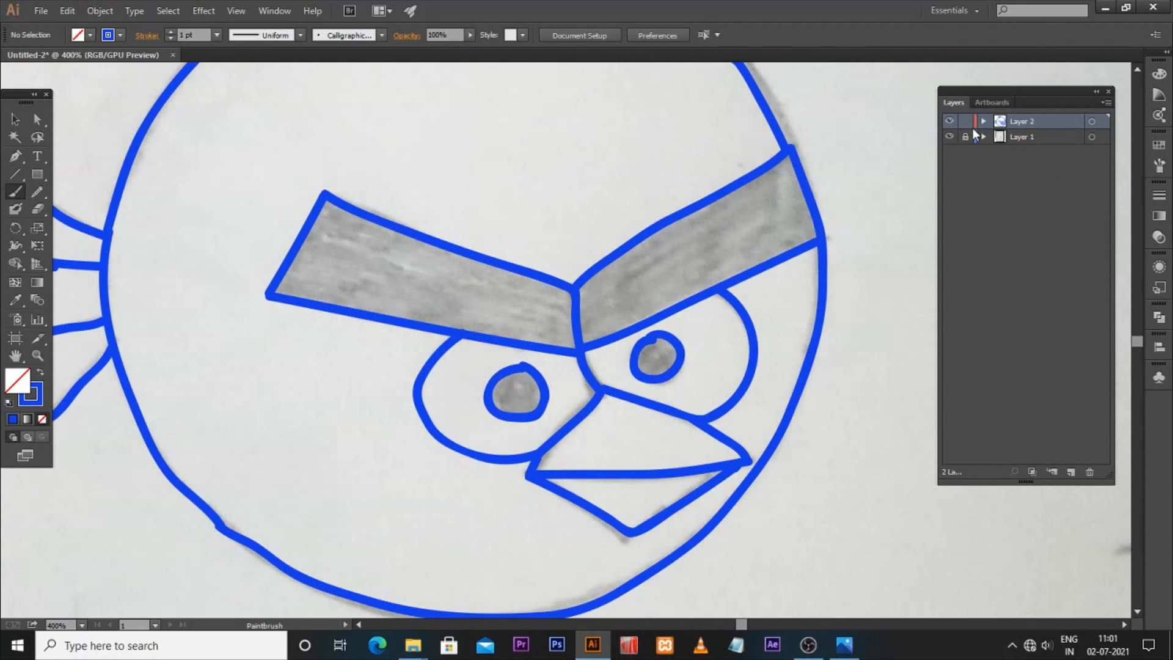
Step: Add a new layer between the sketch layer and the tracing layer
left_click(1017, 137)
left_click(1070, 471)
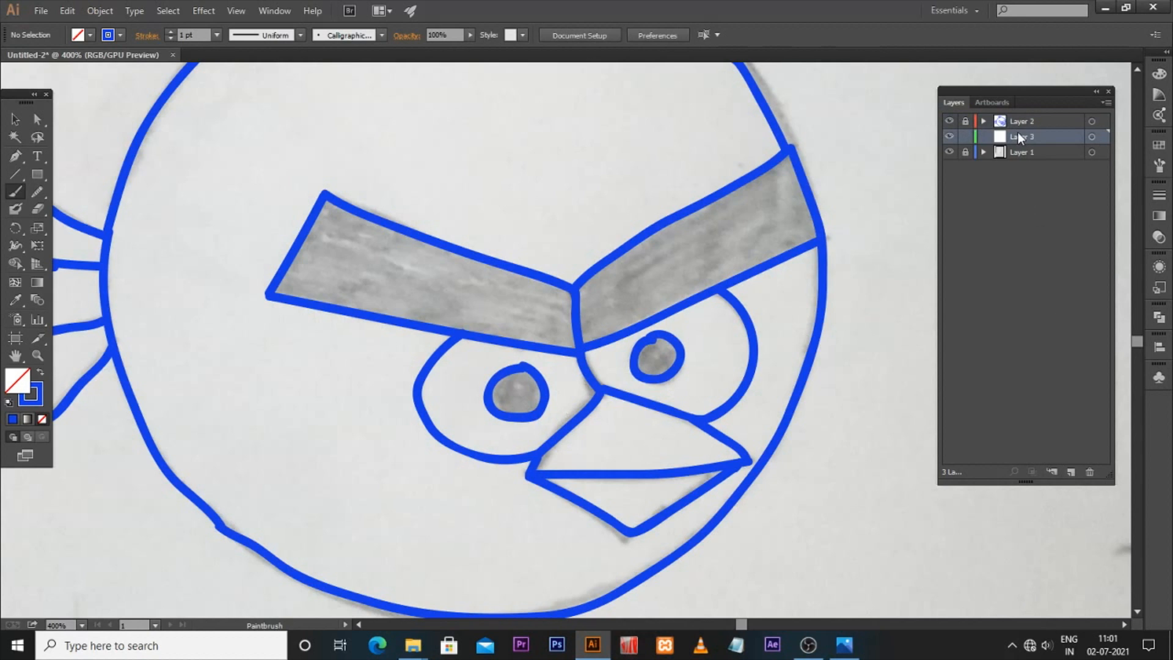
Step: Switch to the Blob Brush and set its fill colour to black
key("shift+b")
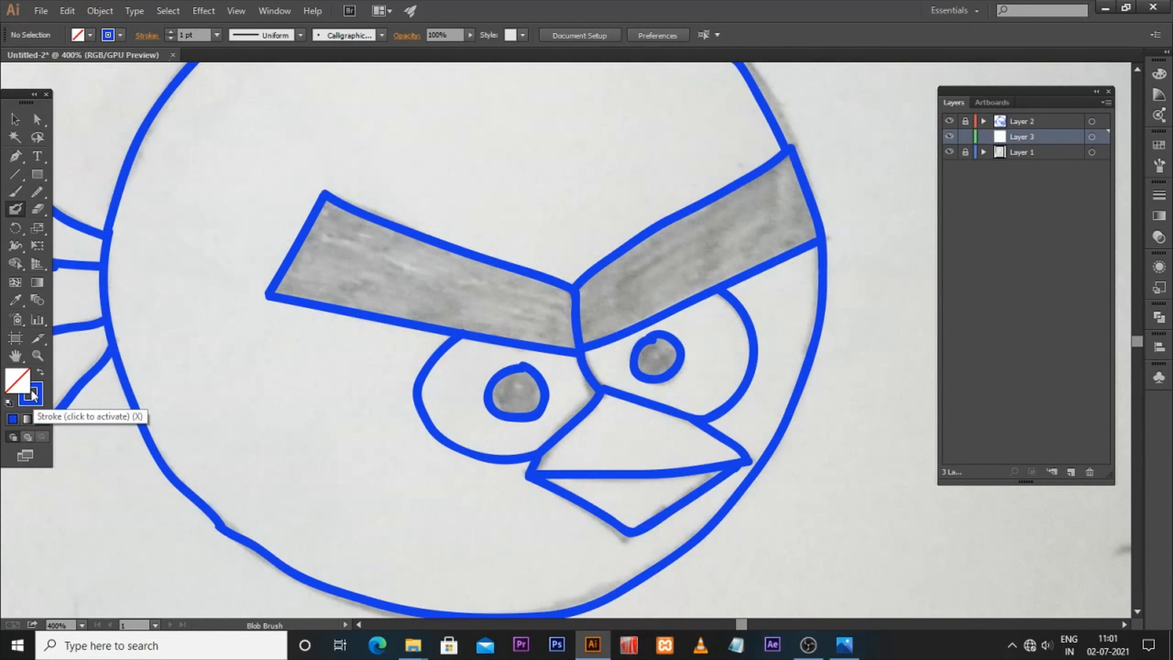
left_click(40, 372)
double_click(17, 379)
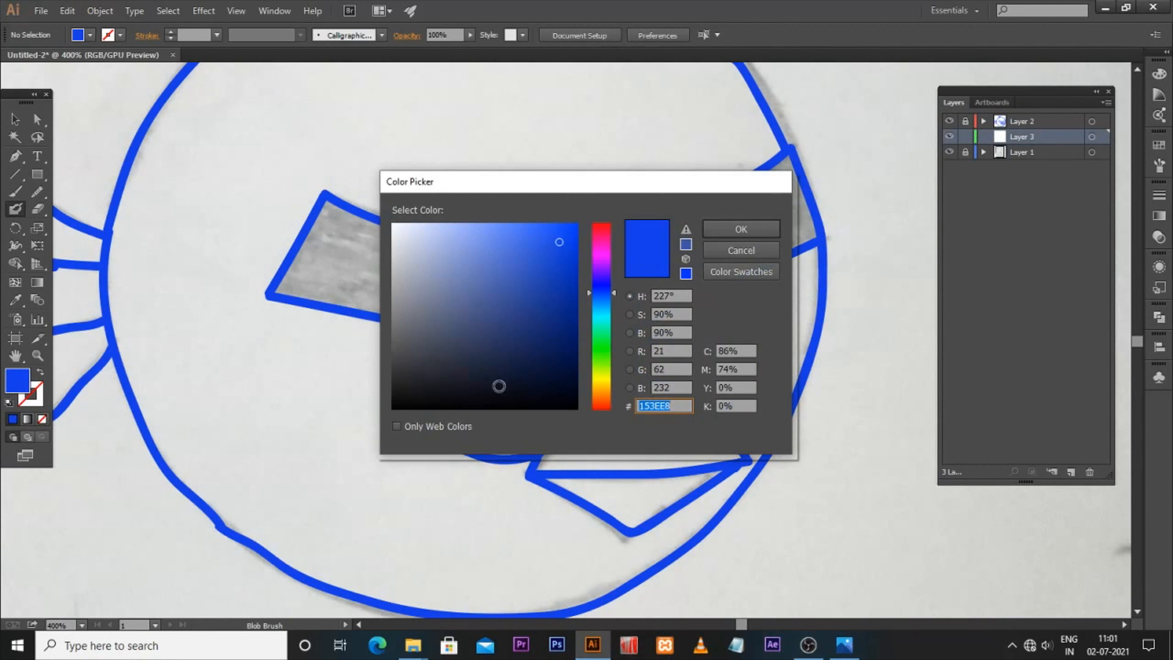
left_click_drag(499, 386, 411, 392)
left_click(776, 227)
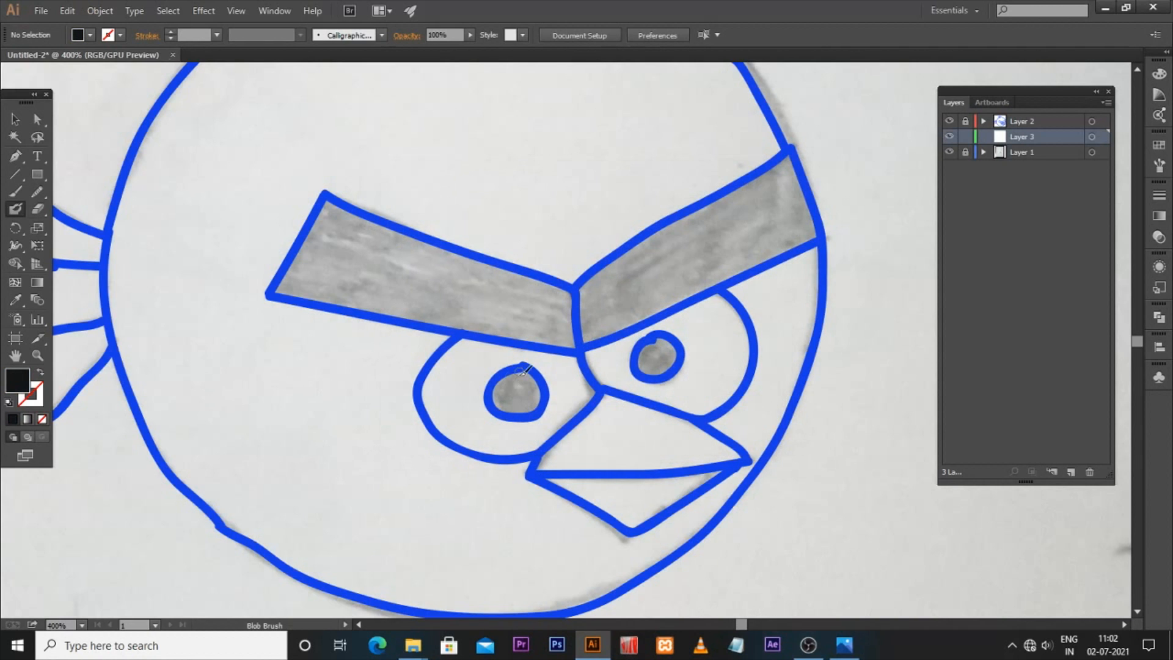
Step: Paint the left pupil solid black with the Blob Brush
left_click_drag(498, 389, 529, 378)
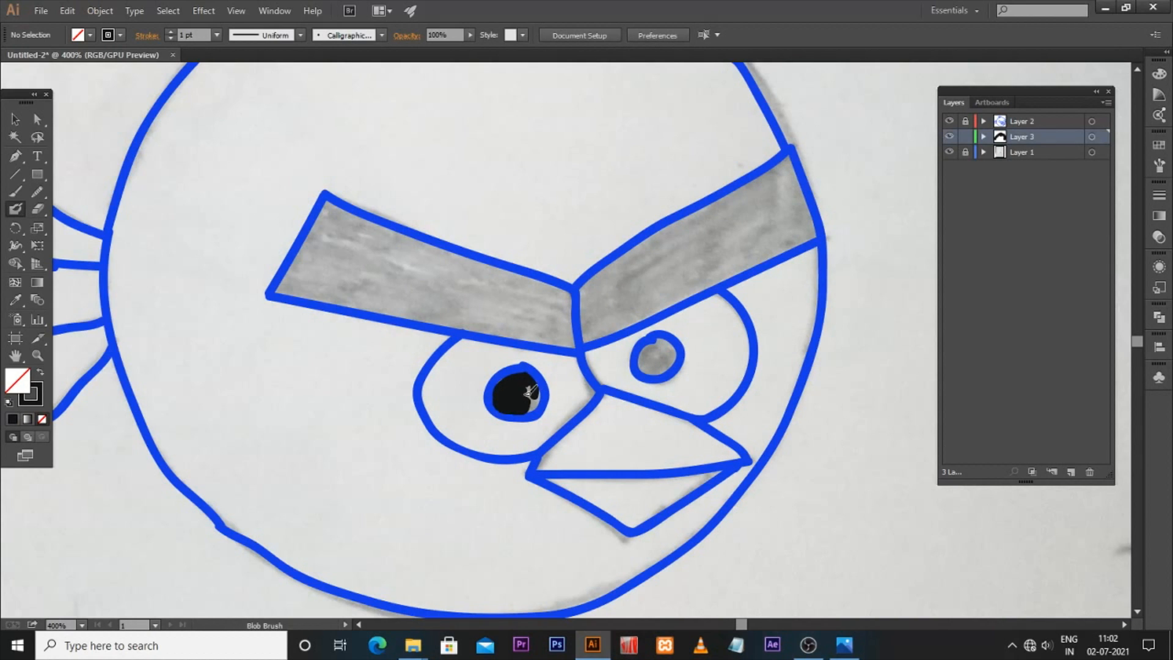
left_click_drag(516, 398, 519, 392)
Step: Paint the right pupil solid black with the Blob Brush
scroll(583, 365, "up", 2)
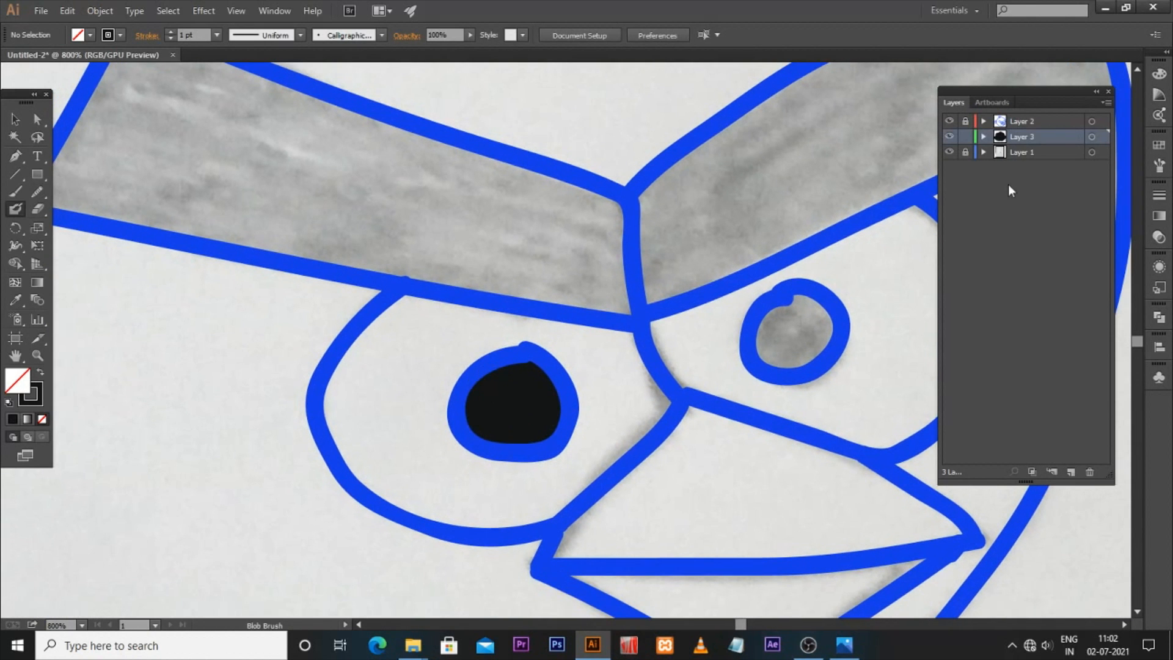
left_click(949, 121)
left_click(948, 121)
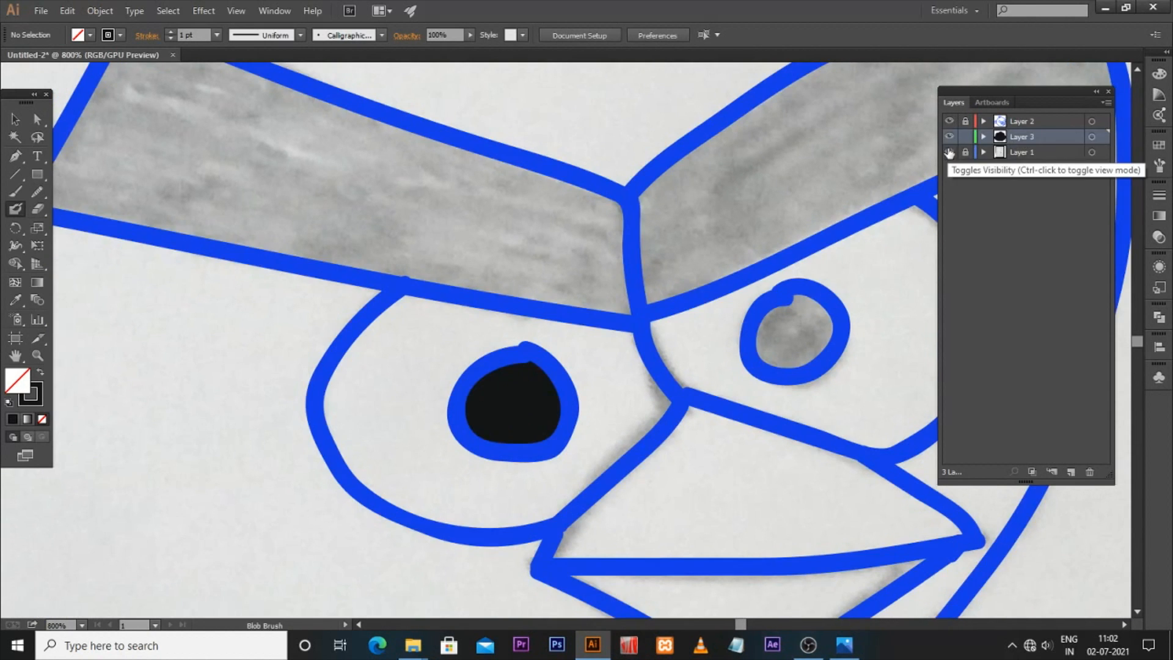
mouse_move(800, 299)
left_mouse_down()
mouse_move(764, 339)
mouse_move(778, 366)
mouse_move(821, 350)
mouse_move(833, 315)
mouse_move(796, 297)
mouse_move(783, 328)
mouse_move(779, 319)
mouse_move(810, 314)
mouse_move(820, 333)
mouse_move(779, 352)
mouse_move(819, 354)
mouse_move(799, 383)
mouse_move(739, 378)
mouse_move(683, 295)
left_mouse_up()
key("space")
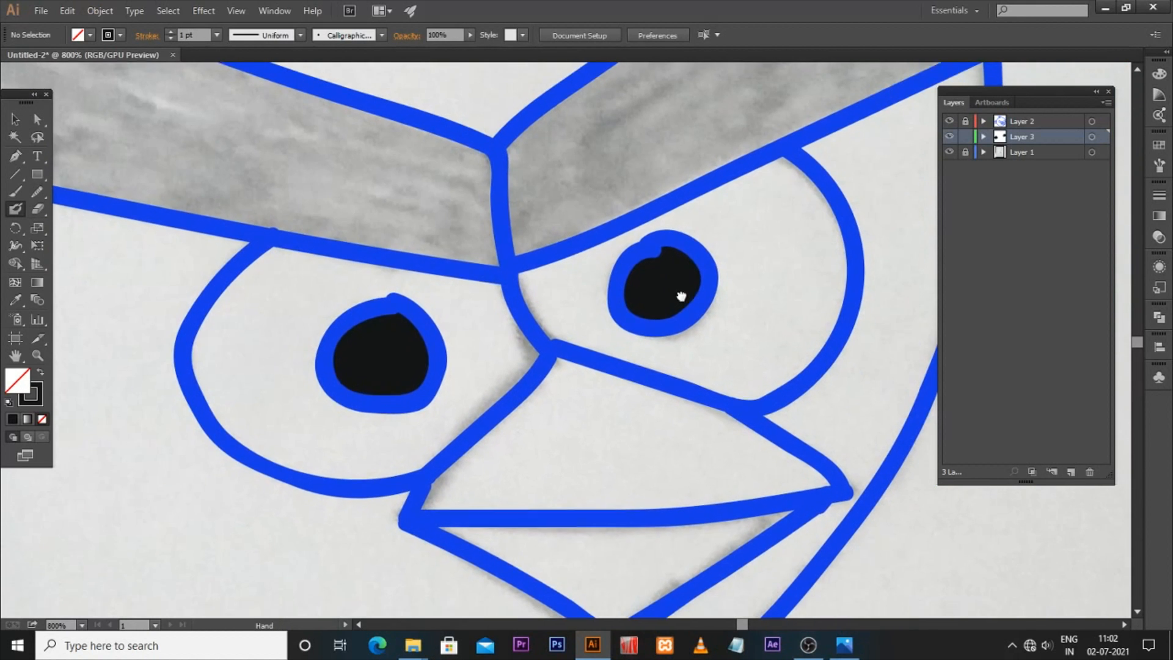
Step: Select Layer 2 in the Layers panel
double_click(31, 394)
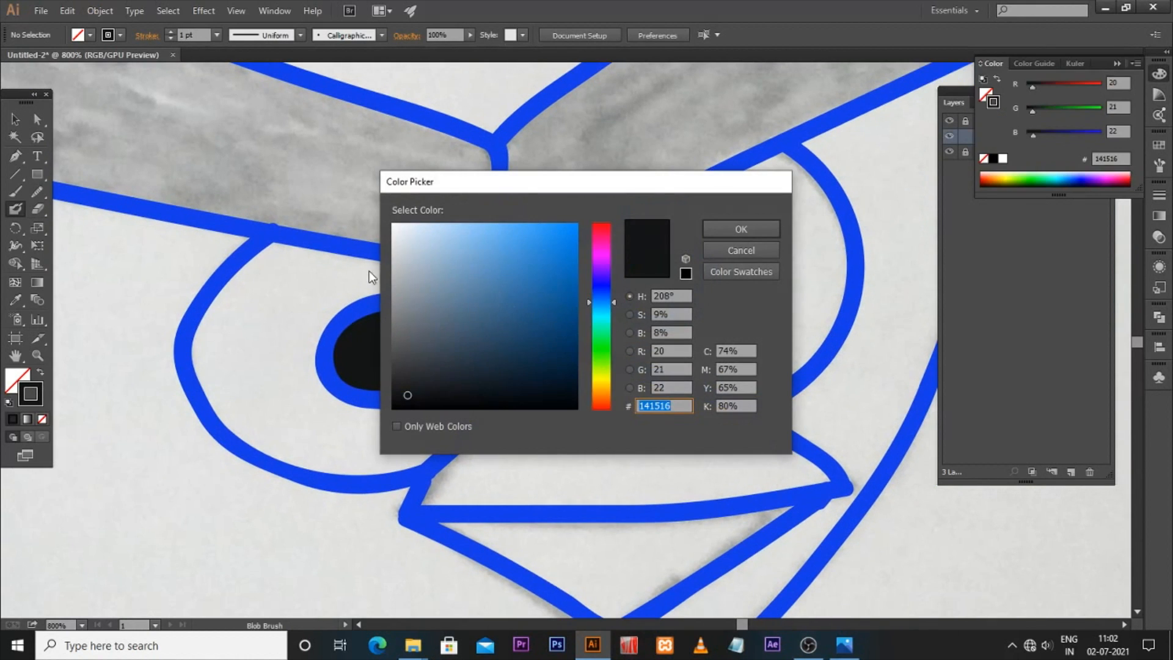
left_click(733, 234)
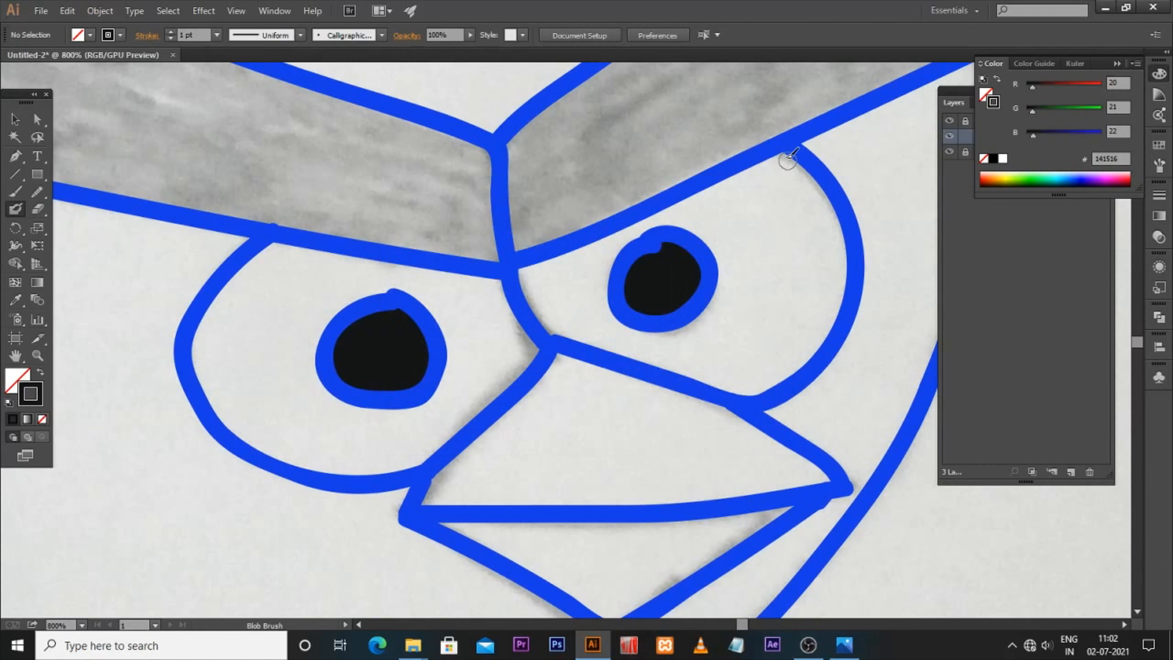
key("v")
left_click(1025, 253)
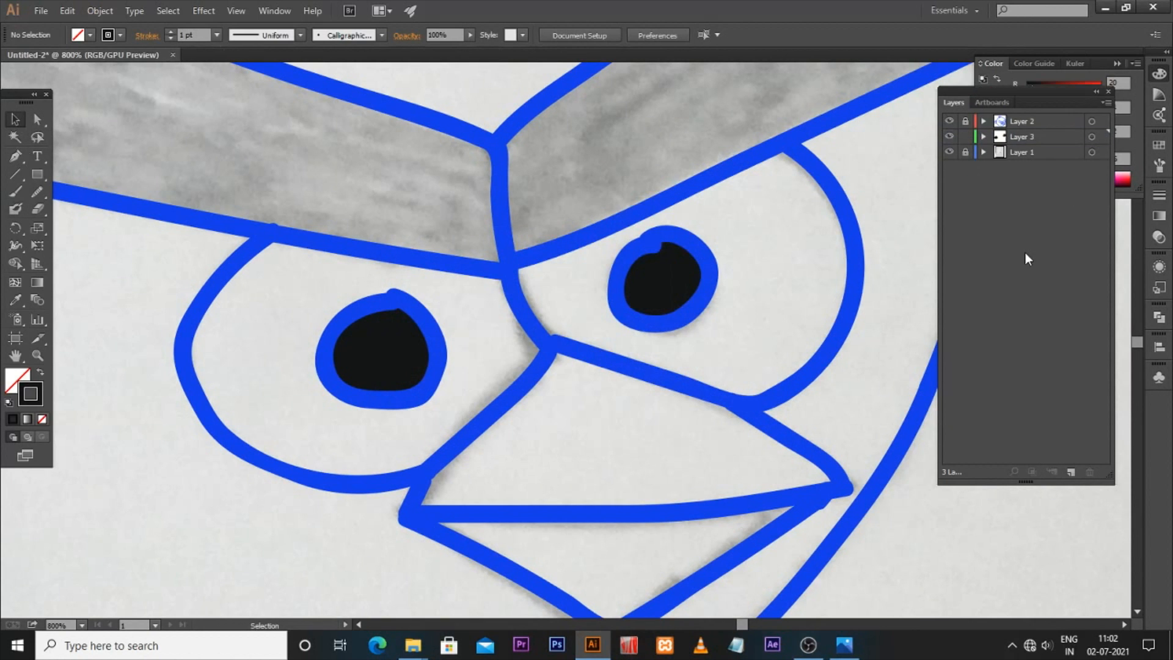
left_click(1014, 121)
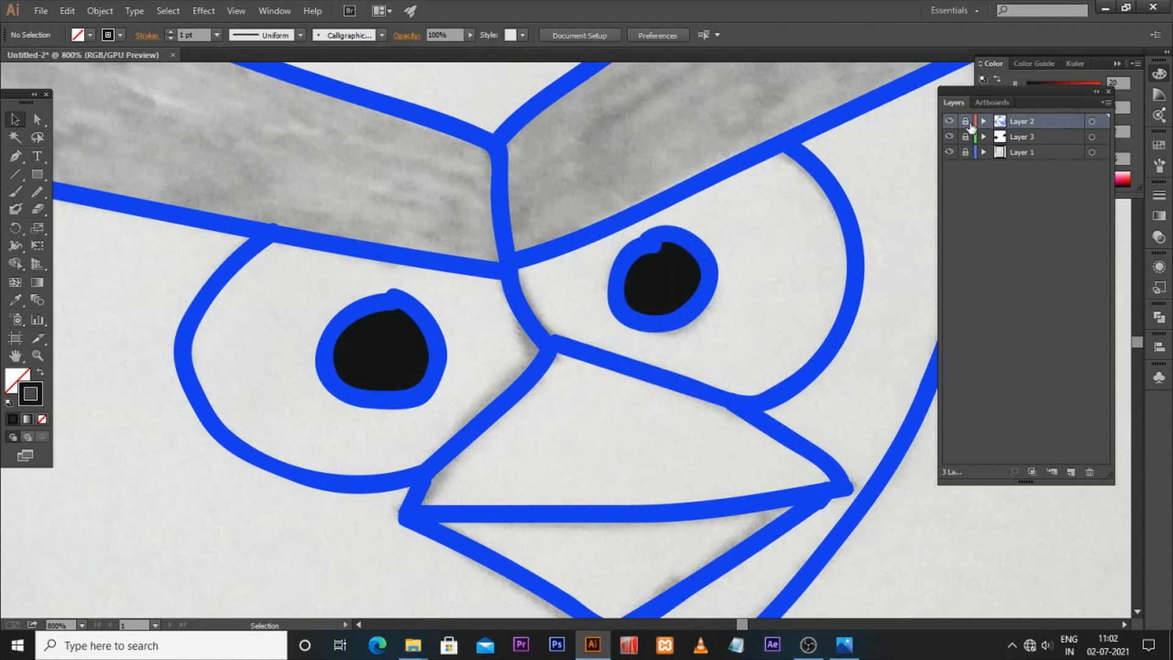
Step: Select the traced outline strokes and recolour them a dark near-black navy
key("ctrl+minus")
key("ctrl+minus")
key("ctrl+minus")
key("ctrl+minus")
key("ctrl+minus")
left_click_drag(292, 150, 710, 471)
double_click(31, 397)
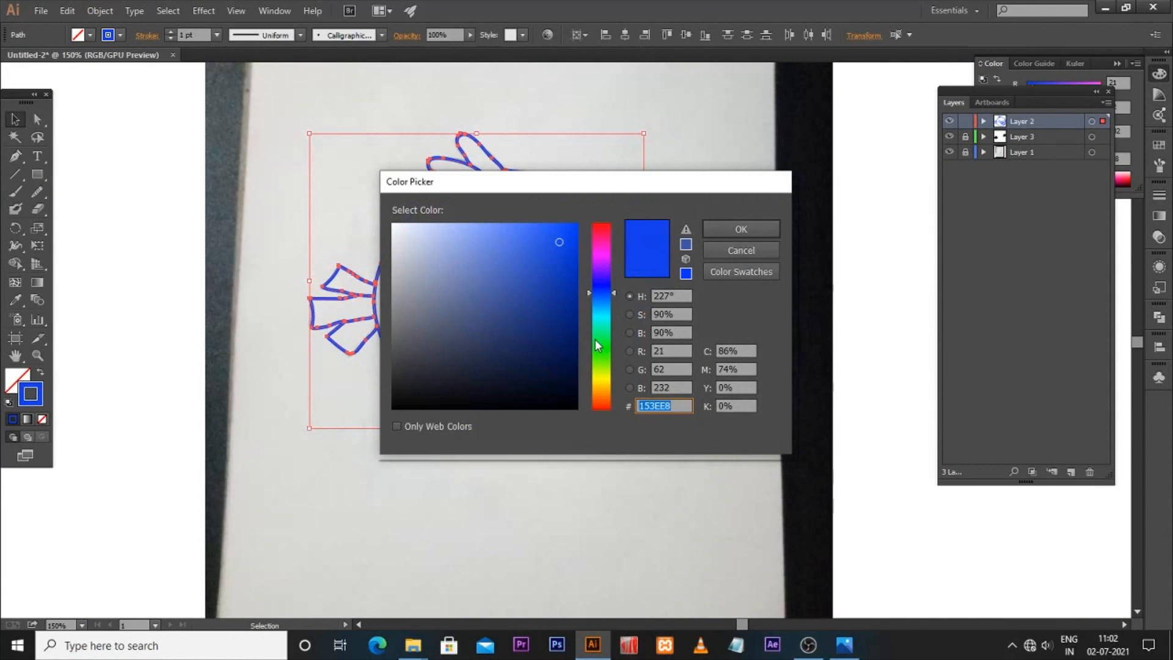
left_click_drag(562, 370, 485, 383)
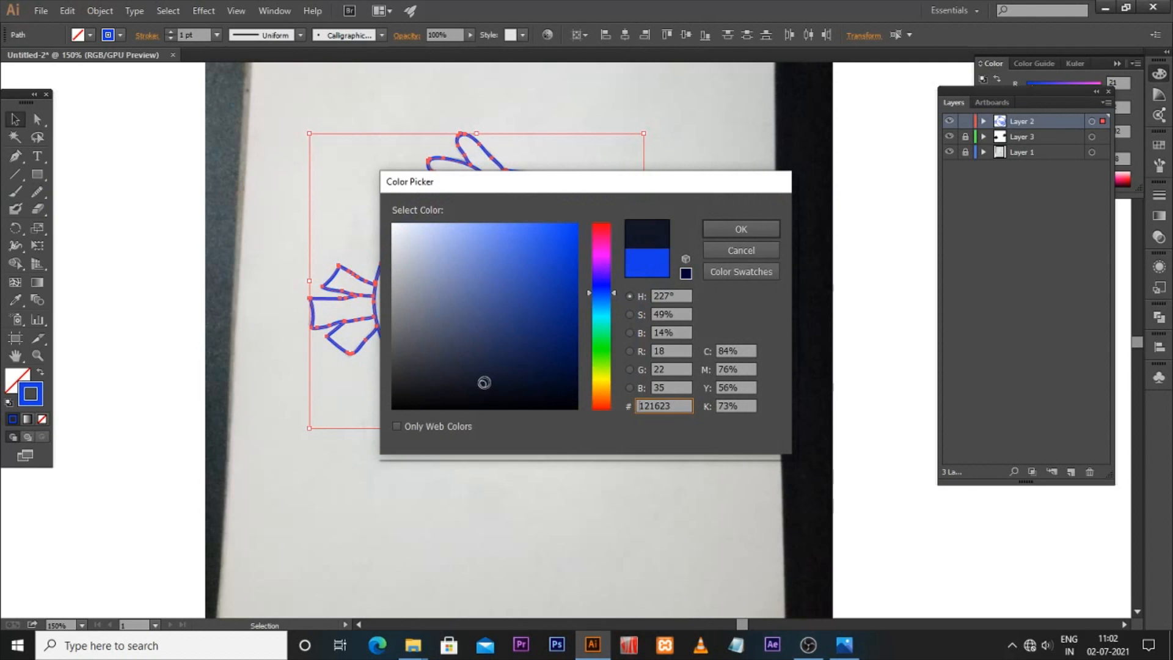
left_click(726, 233)
double_click(30, 394)
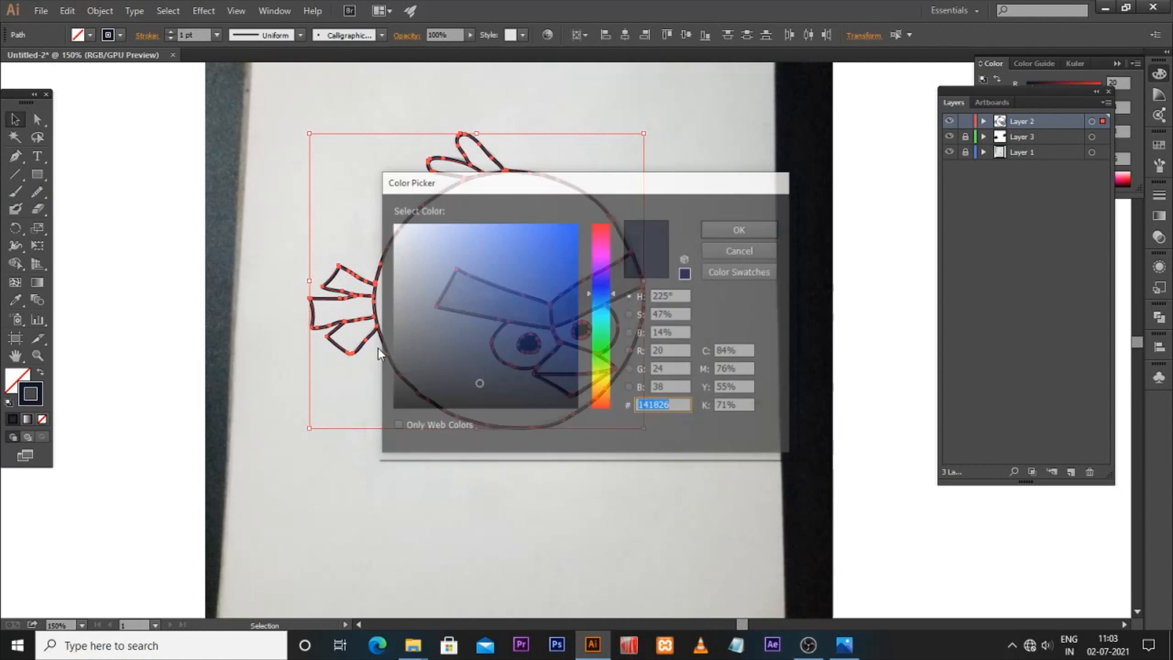
left_click(771, 228)
left_click(687, 296)
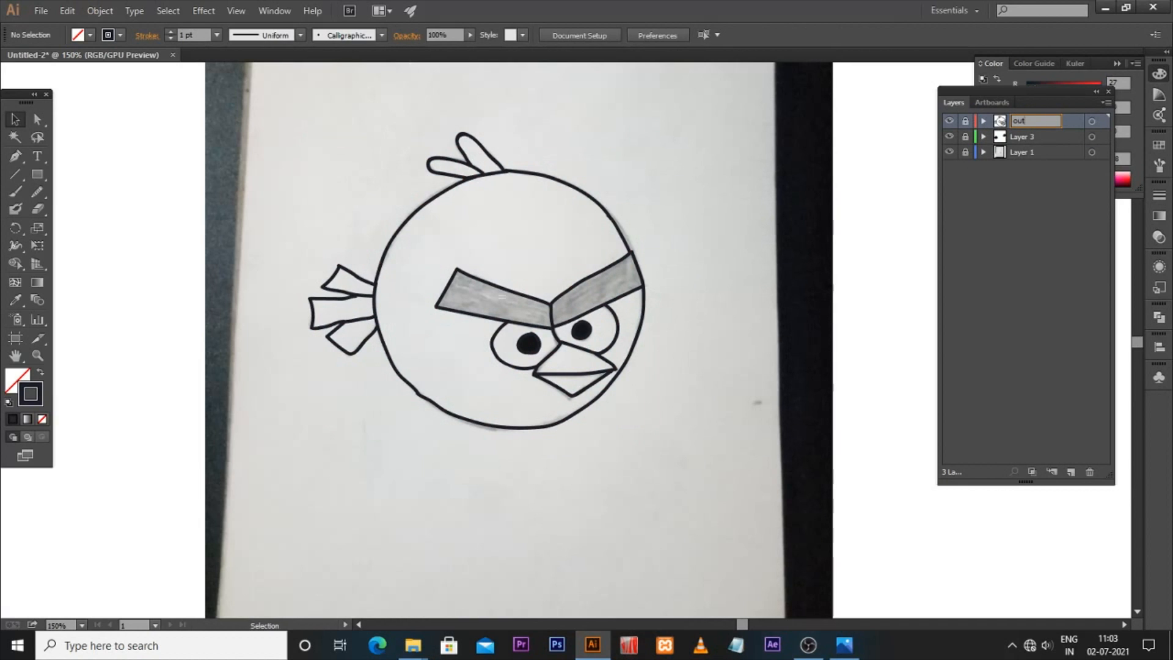
Step: Rename Layer 3 as fill
double_click(1018, 137)
type("fill")
key("Return")
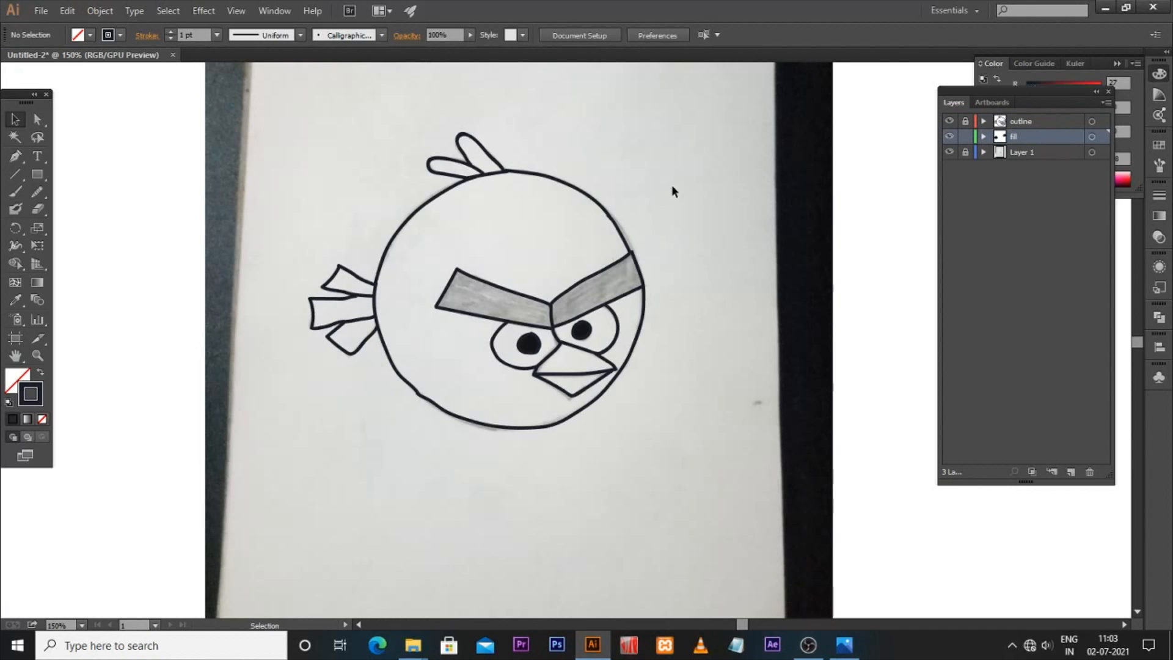
Step: Set the fill colour to pink CC0E57 and paint the beak with the Blob Brush
key("ctrl+equal")
key("ctrl+equal")
key("ctrl+equal")
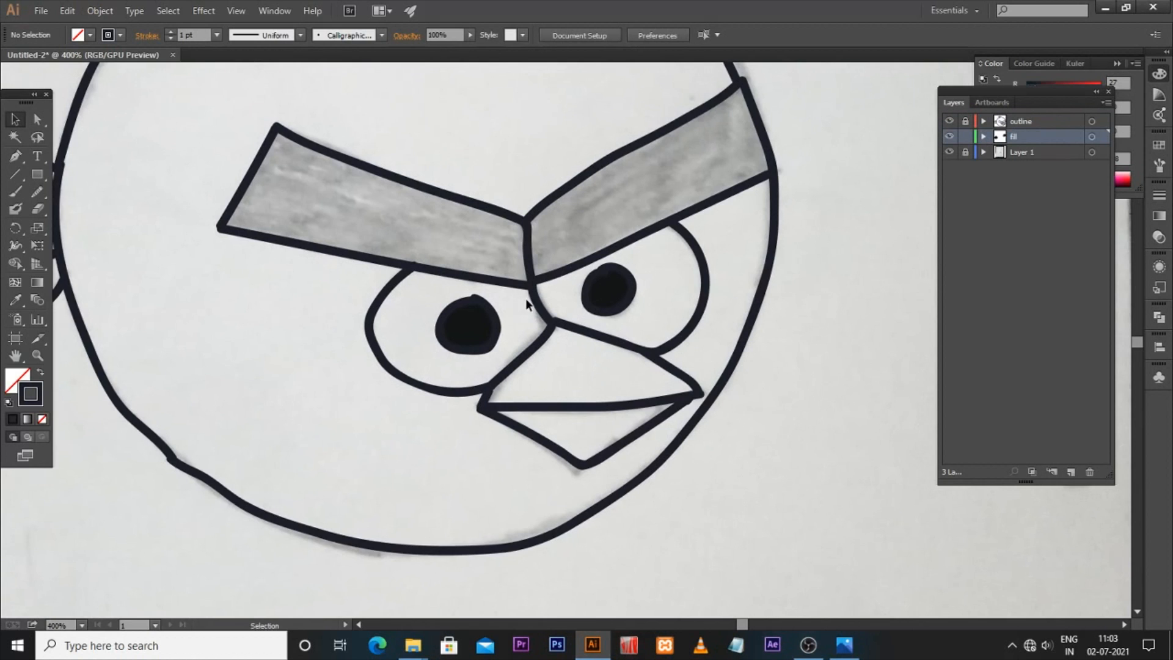
key("ctrl+equal")
double_click(27, 394)
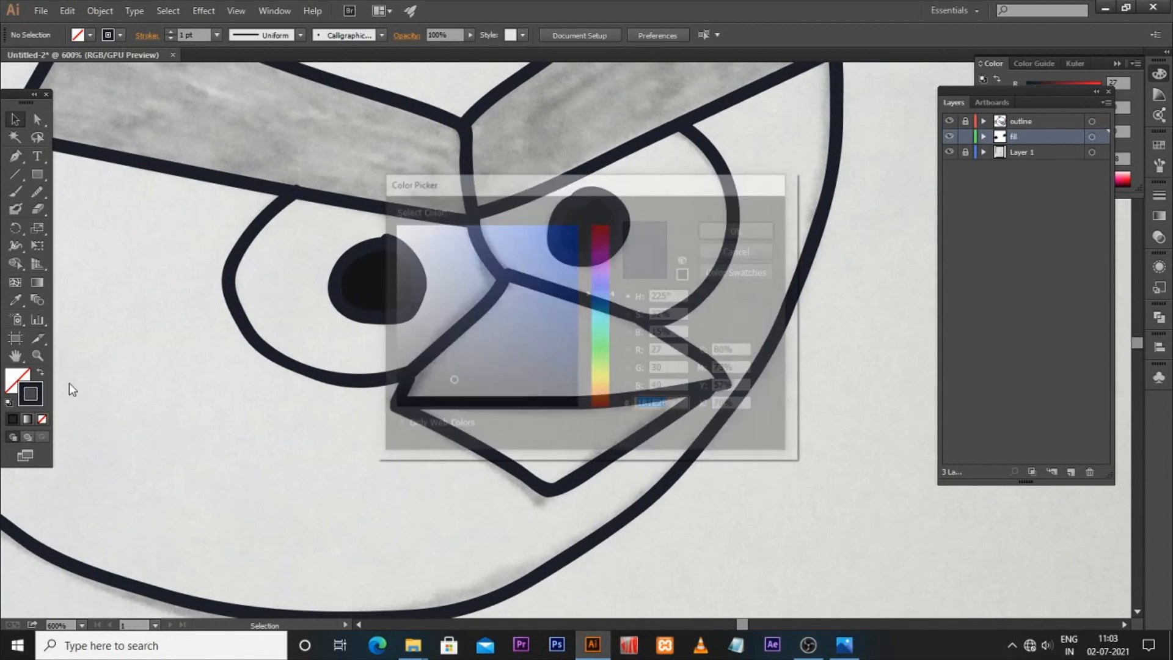
left_click(600, 236)
left_click(567, 259)
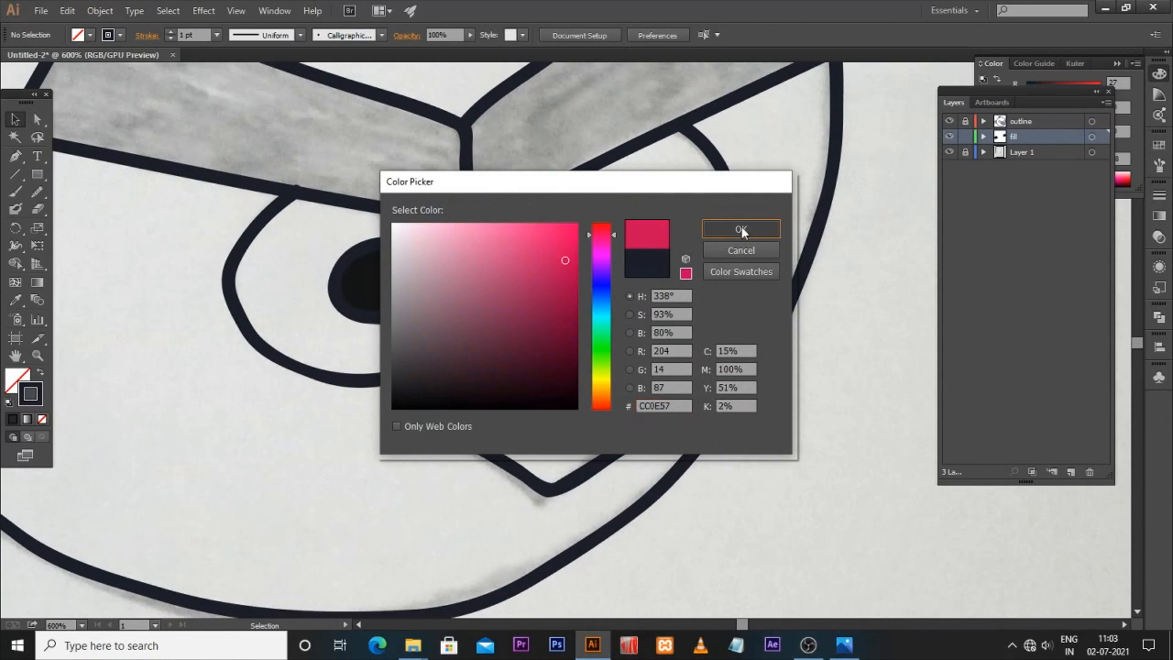
left_click(741, 229)
key("shift+b")
mouse_move(414, 386)
left_mouse_down()
mouse_move(513, 321)
mouse_move(445, 353)
mouse_move(518, 281)
mouse_move(498, 318)
left_mouse_up()
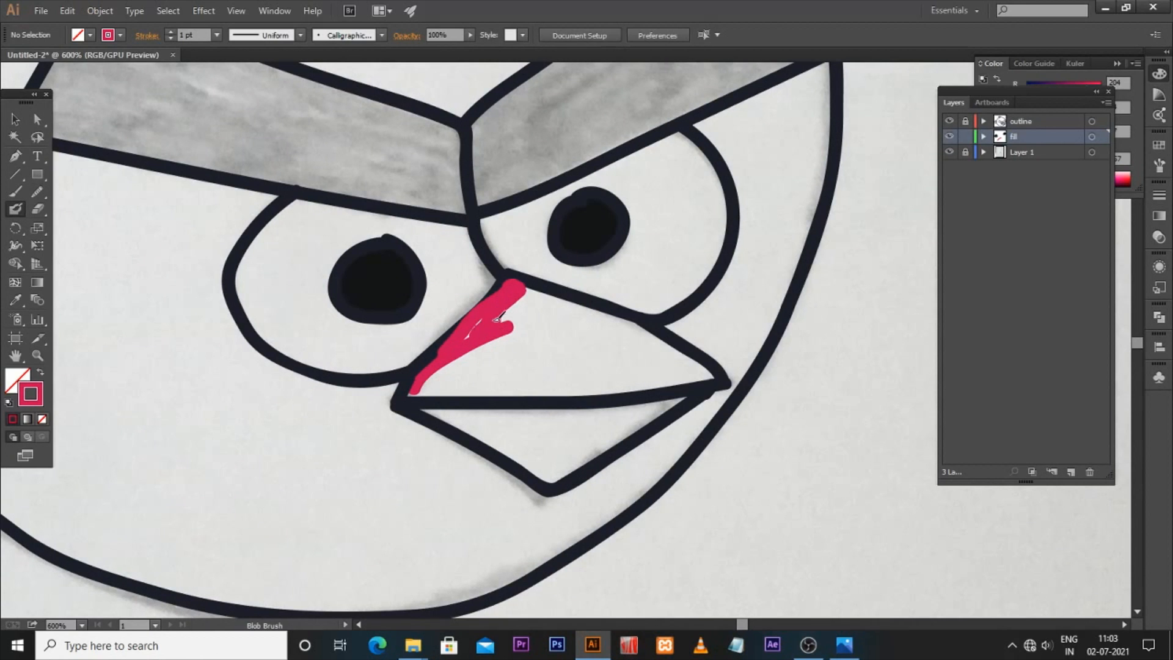
mouse_move(536, 308)
left_mouse_down()
mouse_move(422, 383)
mouse_move(477, 382)
mouse_move(421, 386)
mouse_move(608, 374)
mouse_move(541, 353)
mouse_move(532, 314)
mouse_move(542, 303)
mouse_move(647, 354)
mouse_move(655, 342)
mouse_move(688, 363)
mouse_move(687, 349)
mouse_move(705, 369)
mouse_move(651, 378)
left_mouse_up()
mouse_move(419, 409)
left_mouse_down()
mouse_move(539, 443)
mouse_move(481, 421)
mouse_move(554, 412)
mouse_move(463, 420)
mouse_move(560, 469)
mouse_move(572, 460)
mouse_move(532, 437)
mouse_move(561, 428)
mouse_move(517, 427)
mouse_move(672, 407)
left_mouse_up()
mouse_move(552, 446)
left_mouse_down()
mouse_move(592, 435)
mouse_move(557, 475)
mouse_move(656, 413)
left_mouse_up()
mouse_move(590, 449)
left_mouse_down()
mouse_move(678, 393)
mouse_move(540, 452)
left_mouse_up()
Step: Erase the pink paint spilling outside the beak outline with a smaller Eraser
key("ctrl+plus")
key("ctrl+plus")
key("ctrl+plus")
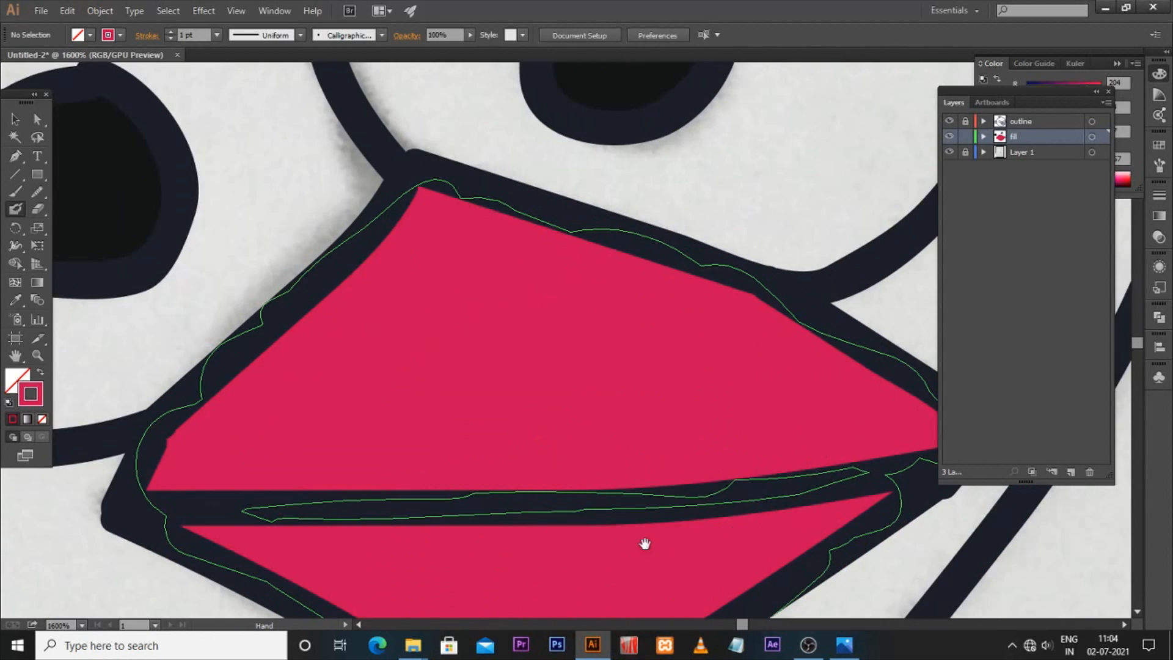
left_click_drag(644, 544, 586, 214)
left_click(37, 209)
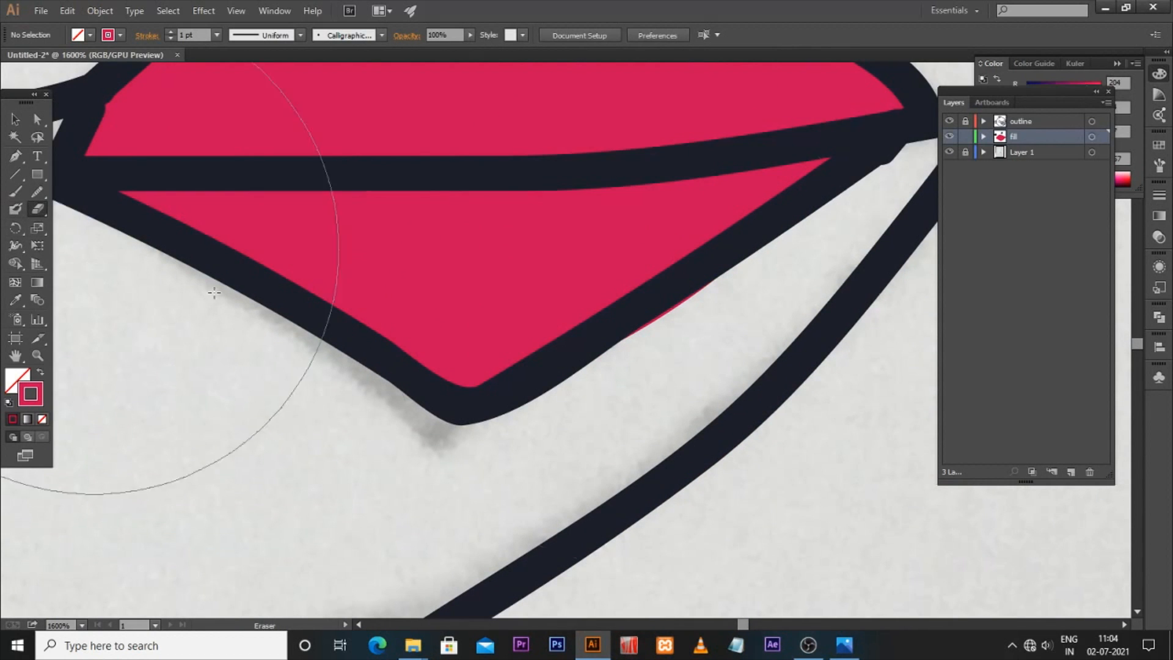
key("bracketleft")
key("bracketleft")
key("bracketleft")
key("bracketleft")
key("bracketleft")
key("bracketleft")
key("bracketleft")
key("bracketleft")
mouse_move(727, 322)
left_mouse_down()
mouse_move(618, 393)
mouse_move(641, 376)
left_mouse_up()
key("ctrl+minus")
key("ctrl+minus")
key("ctrl+minus")
key("ctrl+minus")
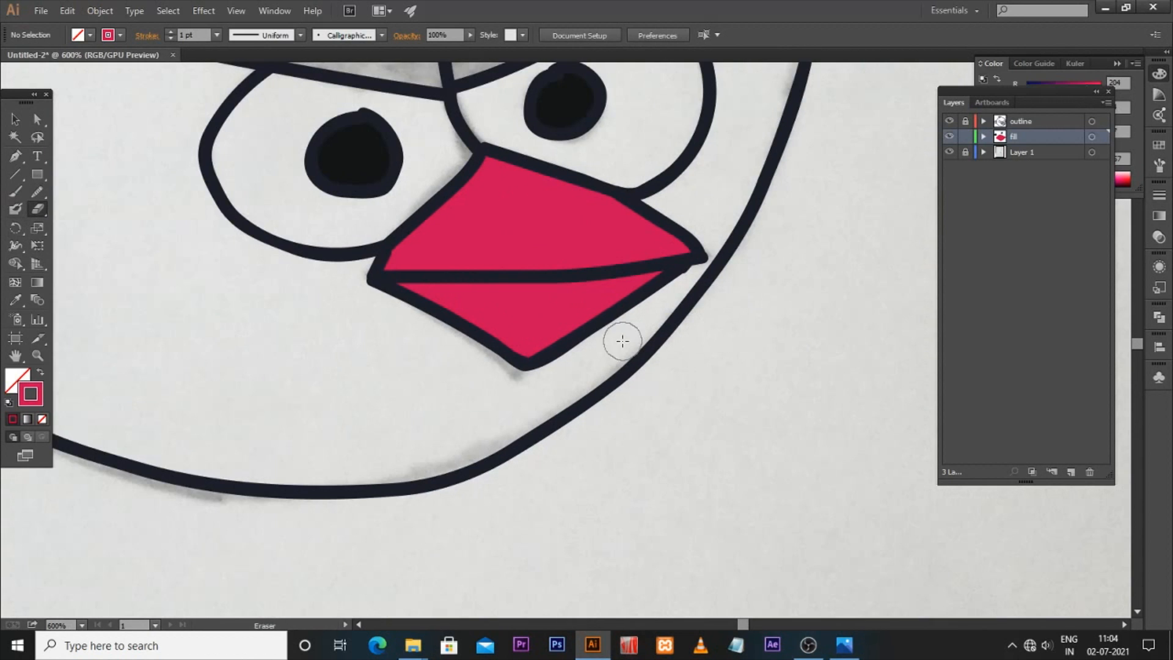
left_click_drag(565, 253, 566, 370)
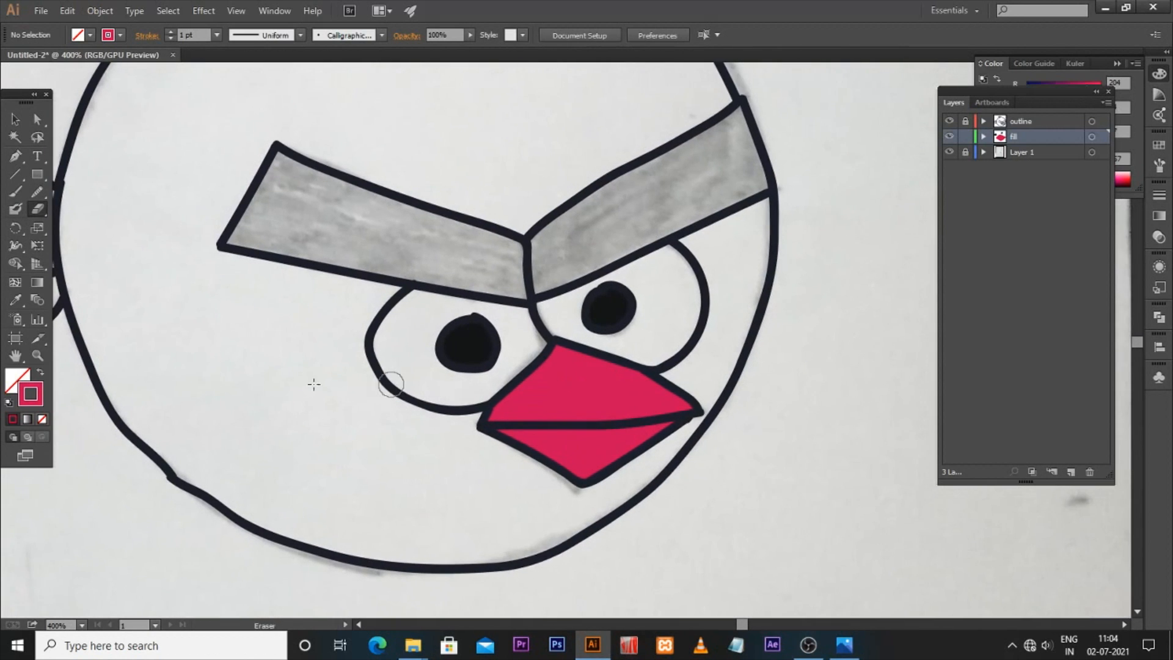
Step: Set the fill colour to white and paint both eye whites with the Blob Brush
double_click(30, 394)
left_click_drag(410, 243, 392, 224)
left_click(711, 229)
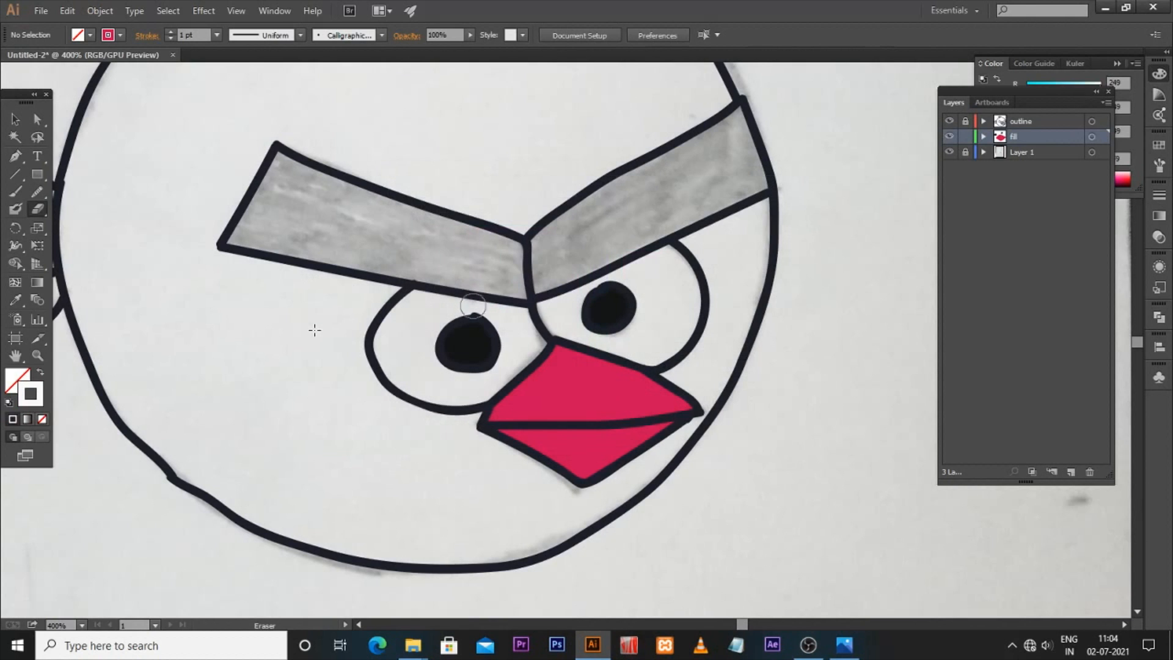
left_click(16, 210)
mouse_move(430, 341)
left_mouse_down()
mouse_move(464, 309)
mouse_move(499, 316)
mouse_move(436, 352)
mouse_move(447, 374)
mouse_move(474, 372)
left_mouse_up()
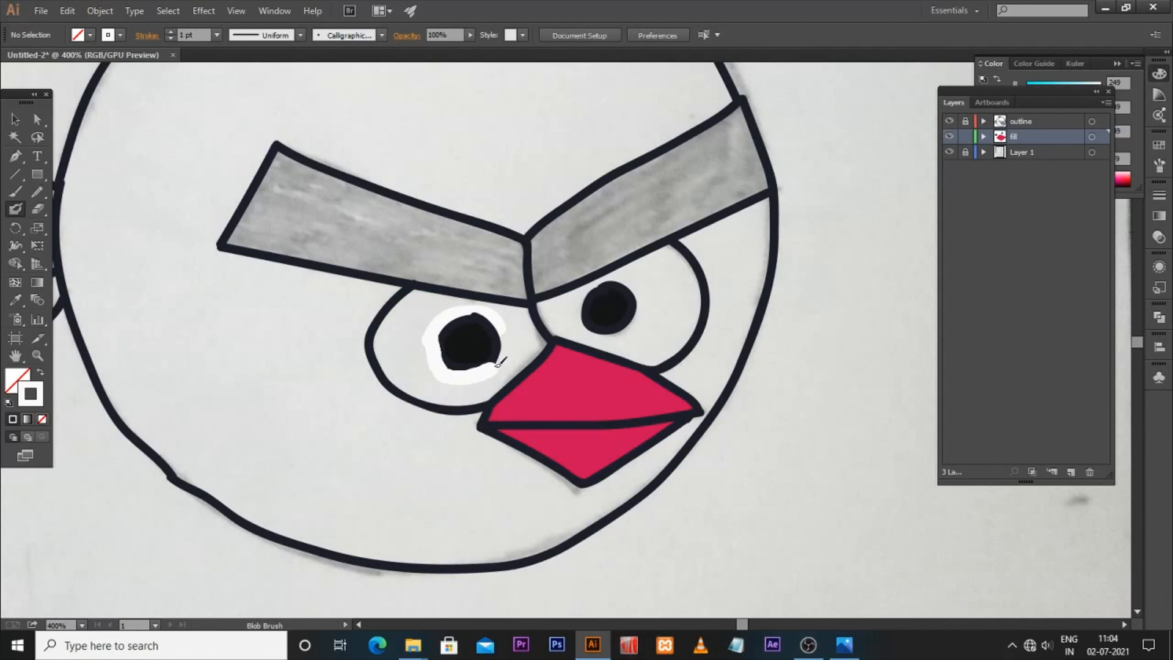
left_click_drag(507, 334, 508, 330)
mouse_move(418, 289)
left_mouse_down()
mouse_move(516, 305)
mouse_move(540, 351)
mouse_move(429, 405)
mouse_move(430, 383)
mouse_move(447, 385)
mouse_move(384, 357)
mouse_move(418, 390)
mouse_move(390, 318)
mouse_move(419, 298)
mouse_move(460, 304)
left_mouse_up()
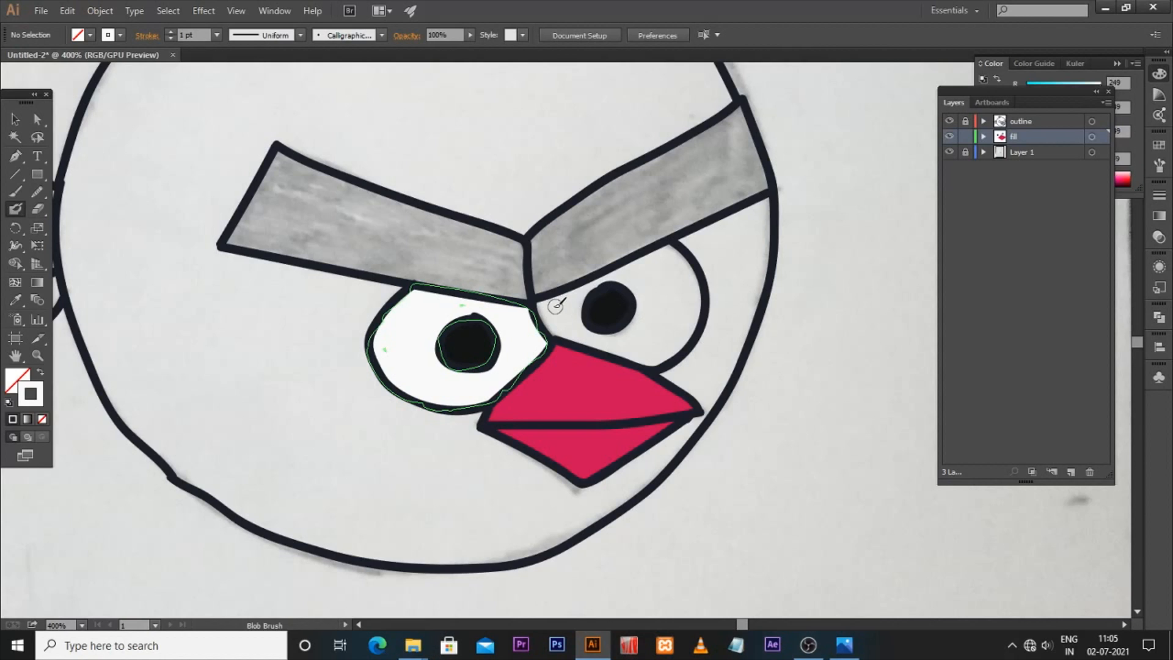
mouse_move(550, 301)
left_mouse_down()
mouse_move(583, 288)
mouse_move(588, 327)
mouse_move(562, 313)
mouse_move(605, 278)
mouse_move(660, 263)
mouse_move(611, 339)
mouse_move(648, 302)
mouse_move(639, 350)
mouse_move(669, 348)
mouse_move(661, 312)
mouse_move(658, 341)
mouse_move(666, 252)
mouse_move(694, 272)
mouse_move(641, 277)
mouse_move(679, 298)
left_mouse_up()
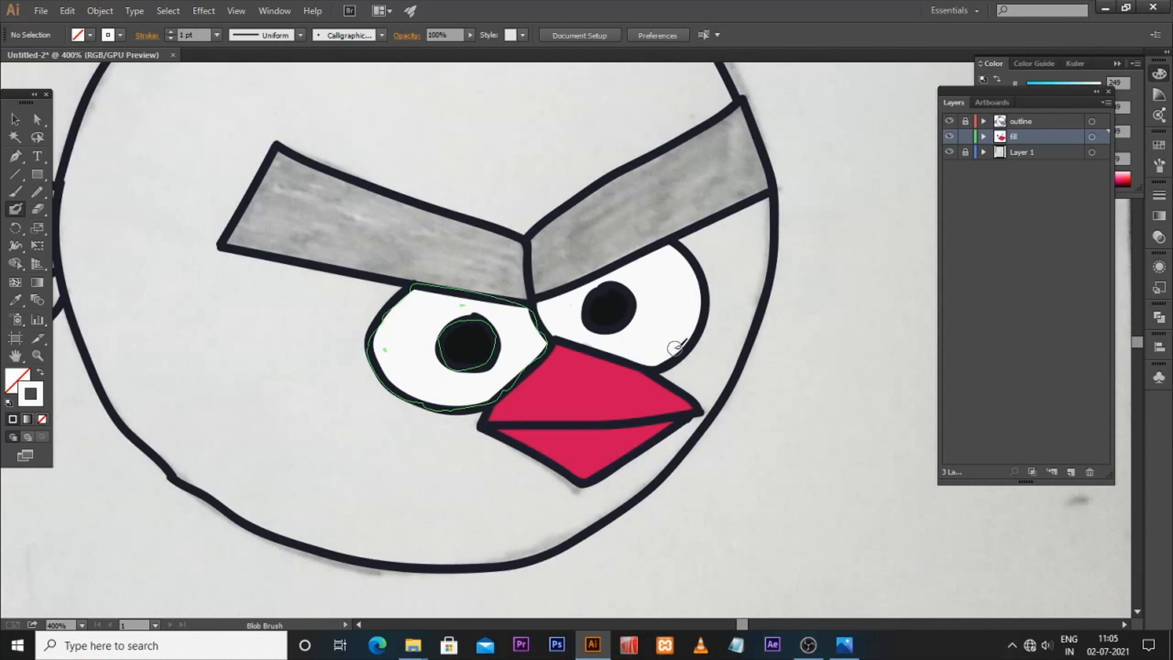
left_click_drag(541, 424, 555, 437)
key("v")
left_click_drag(145, 445, 153, 473)
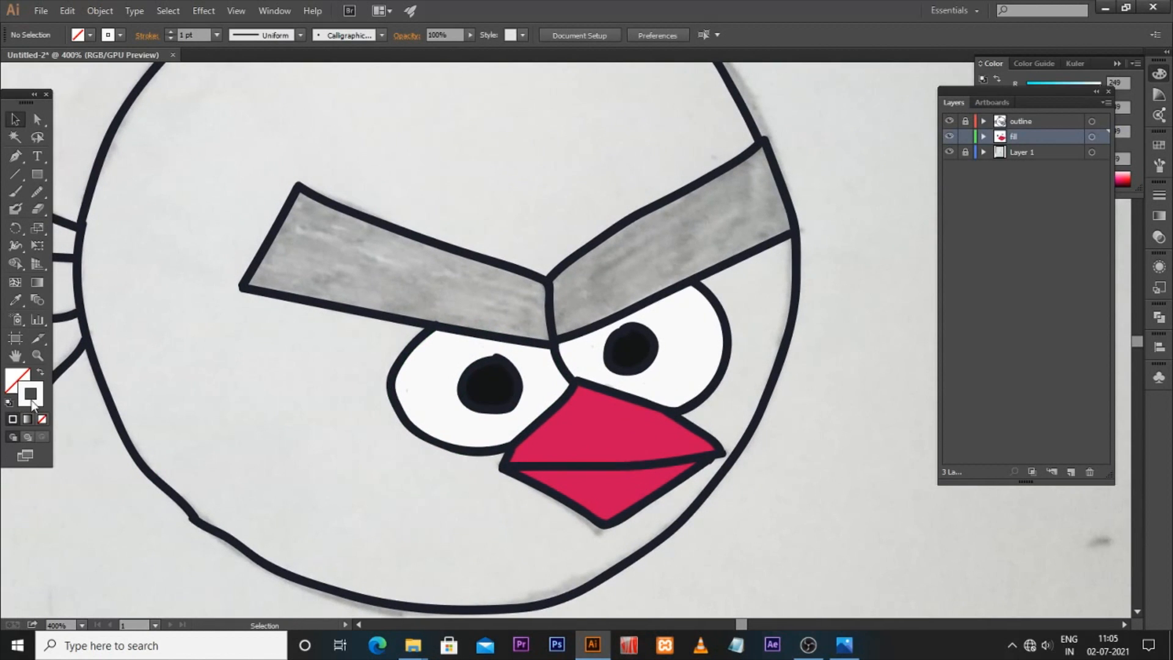
Step: Set the fill colour to black and paint the left eyebrow solid with the Blob Brush
double_click(32, 401)
left_click_drag(406, 320, 405, 392)
left_click(764, 229)
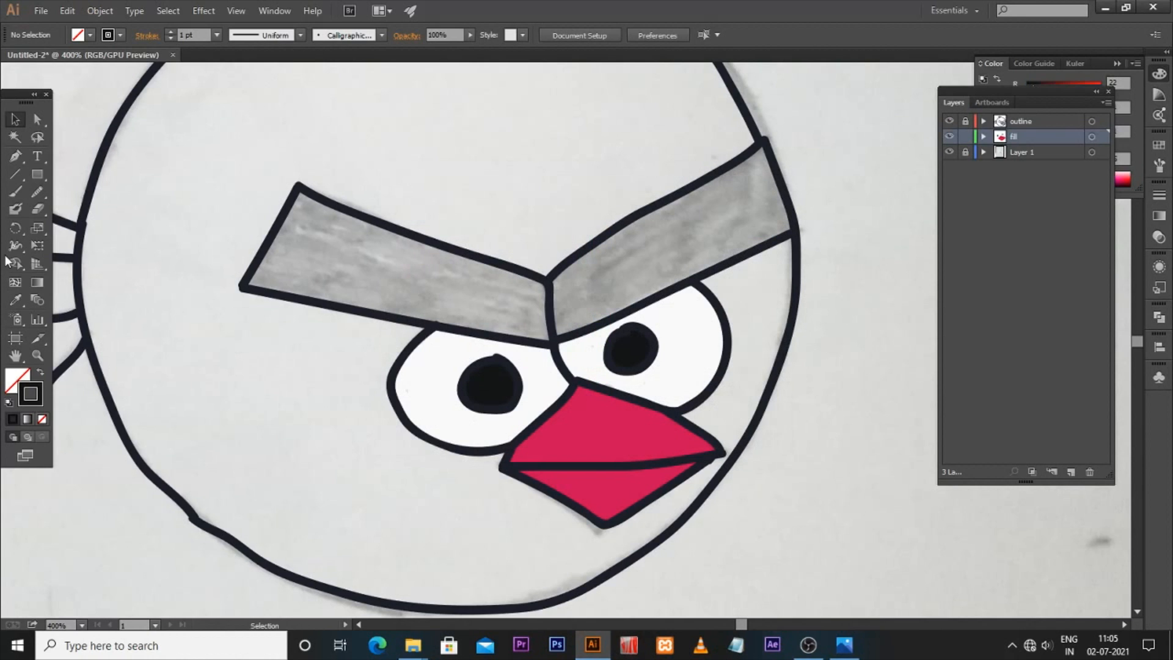
left_click(16, 211)
left_click_drag(320, 206, 428, 260)
mouse_move(299, 207)
left_mouse_down()
mouse_move(414, 287)
mouse_move(342, 232)
mouse_move(350, 266)
mouse_move(297, 249)
mouse_move(296, 237)
mouse_move(360, 247)
mouse_move(276, 264)
mouse_move(308, 265)
mouse_move(273, 270)
left_mouse_up()
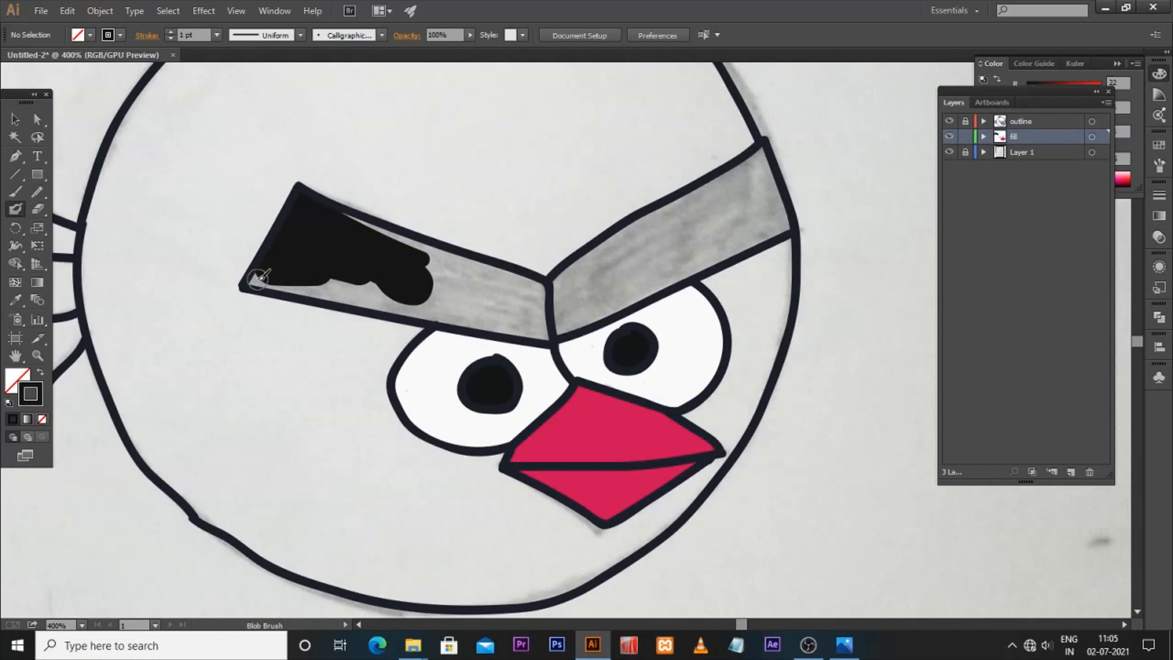
left_click_drag(301, 285, 376, 295)
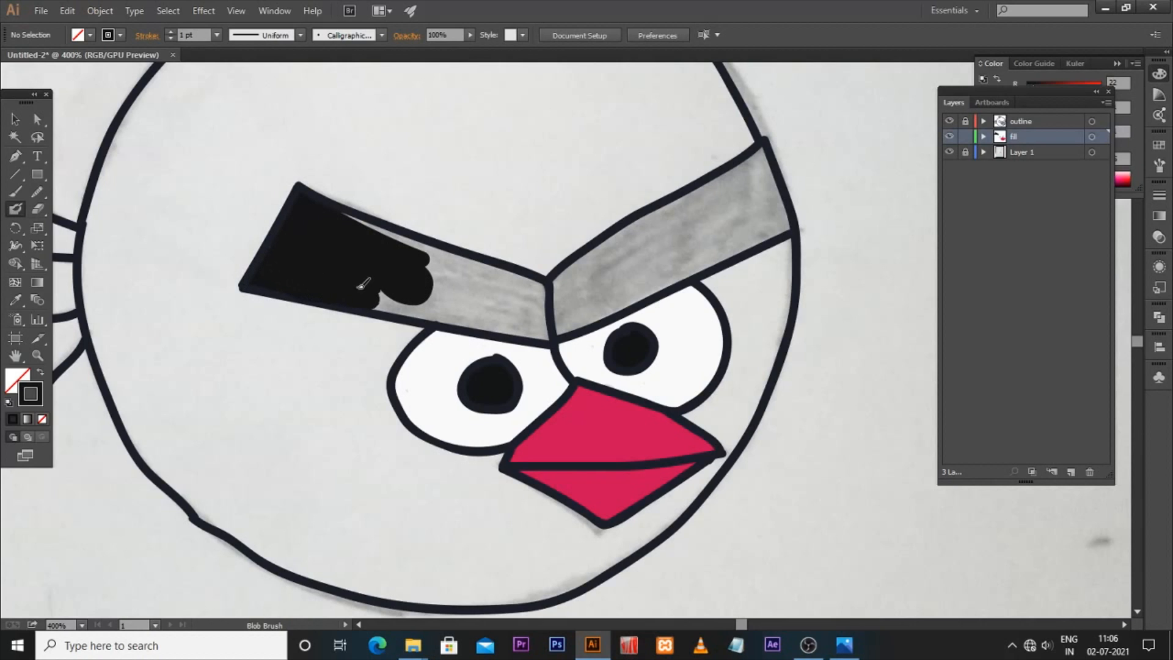
left_click_drag(345, 216, 404, 258)
key("ctrl+z")
left_click(394, 282, "ctrl")
left_click_drag(547, 330, 512, 325)
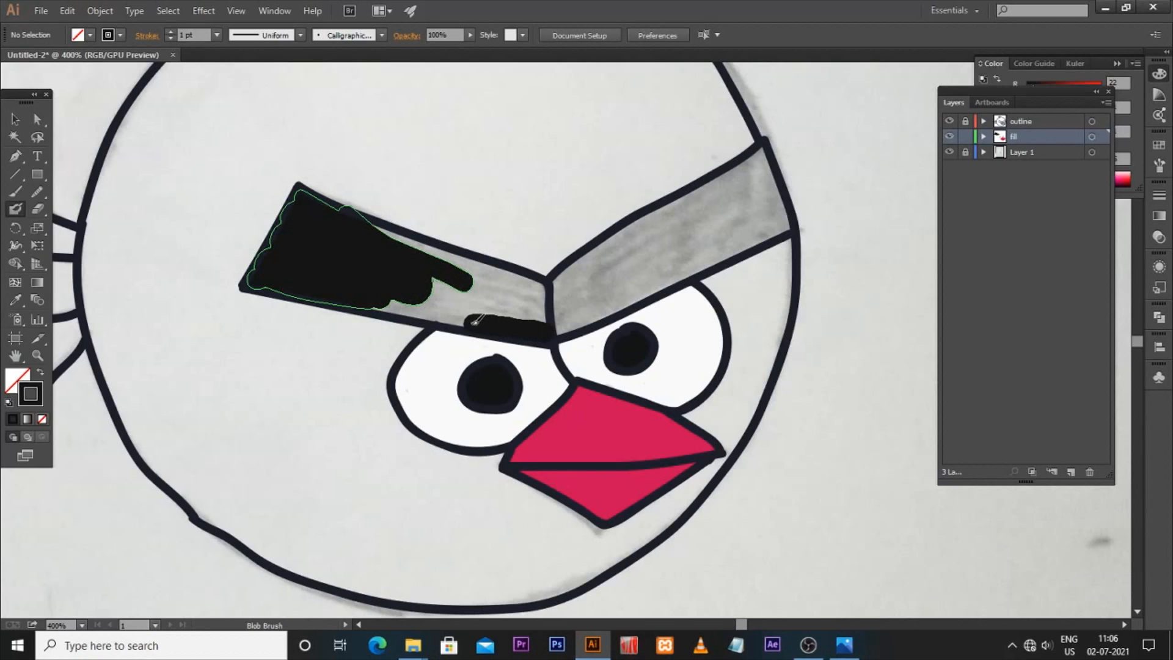
left_click_drag(393, 302, 389, 300)
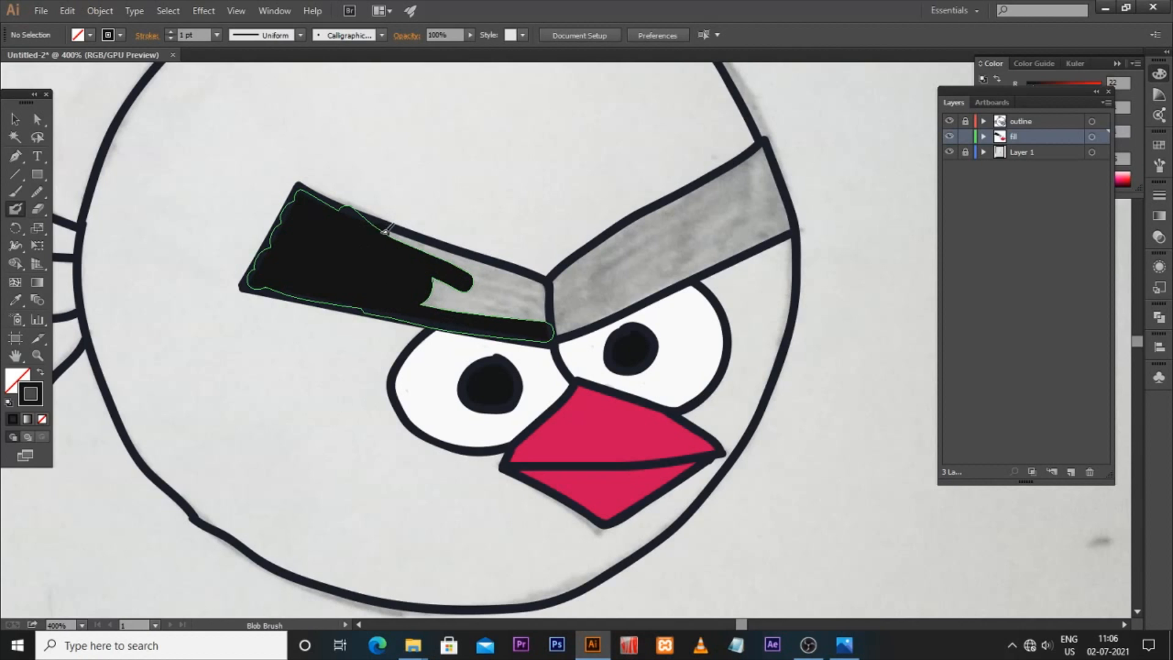
mouse_move(456, 258)
left_mouse_down()
mouse_move(543, 286)
mouse_move(538, 314)
mouse_move(495, 307)
mouse_move(526, 293)
mouse_move(442, 278)
mouse_move(455, 293)
mouse_move(427, 298)
mouse_move(477, 313)
mouse_move(465, 296)
mouse_move(492, 283)
mouse_move(519, 295)
left_mouse_up()
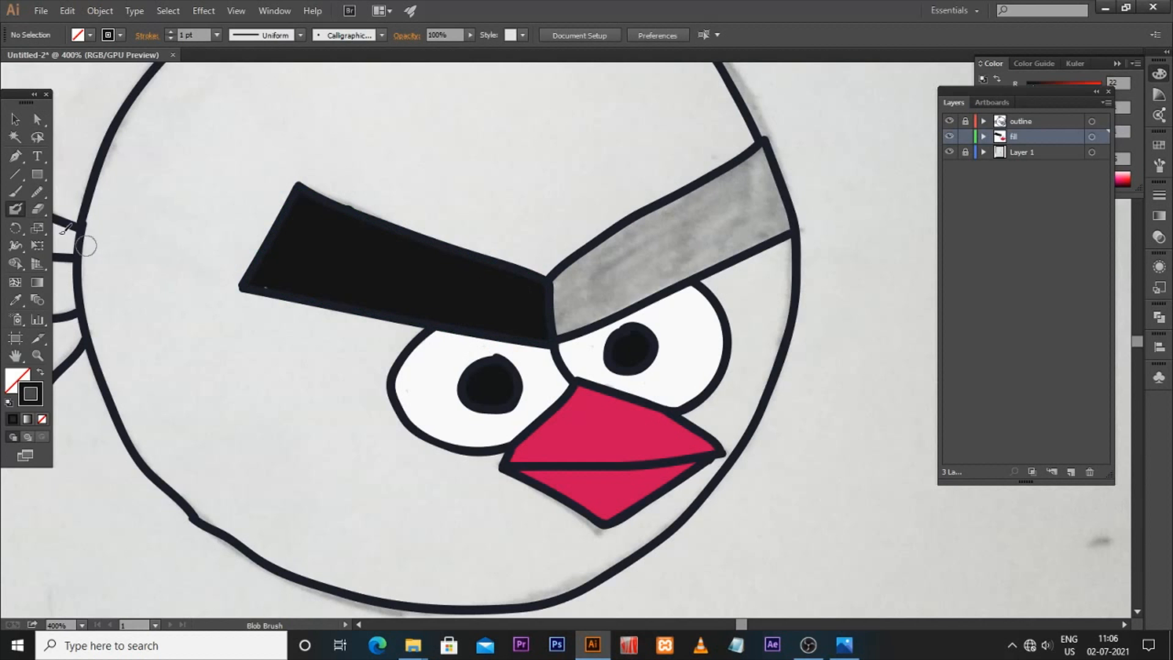
Step: Paint the right eyebrow solid black with the Blob Brush
key("z")
mouse_move(346, 195)
left_mouse_down()
mouse_move(411, 230)
mouse_move(536, 250)
left_mouse_up()
key("shift+b")
left_click(44, 210)
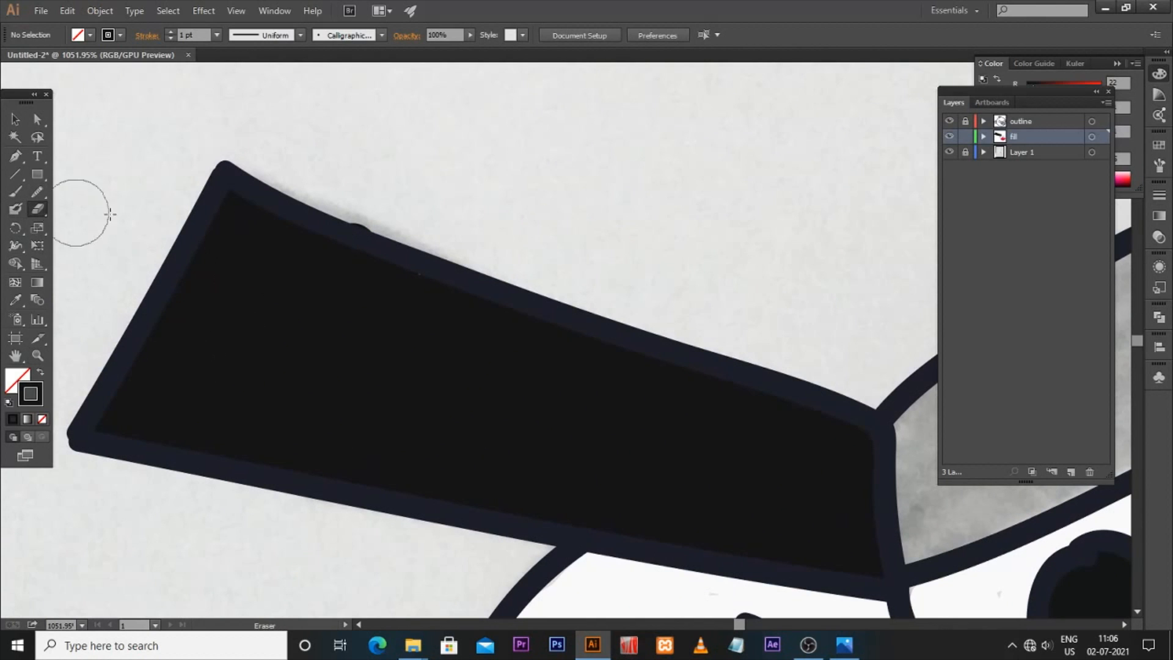
left_click(360, 205)
left_click(16, 209)
scroll(388, 309, "right", 8)
left_click_drag(409, 383, 669, 241)
left_click_drag(432, 340, 672, 205)
mouse_move(413, 404)
left_mouse_down()
mouse_move(411, 464)
mouse_move(460, 466)
mouse_move(700, 369)
left_mouse_up()
left_click_drag(715, 302, 641, 346)
mouse_move(366, 446)
left_mouse_down()
mouse_move(546, 354)
mouse_move(380, 481)
mouse_move(623, 345)
mouse_move(664, 310)
mouse_move(580, 336)
mouse_move(616, 277)
mouse_move(622, 249)
mouse_move(604, 241)
mouse_move(774, 153)
left_mouse_up()
left_click_drag(759, 227, 624, 262)
mouse_move(608, 228)
left_mouse_down()
mouse_move(495, 342)
mouse_move(579, 326)
mouse_move(502, 373)
mouse_move(510, 409)
mouse_move(417, 448)
mouse_move(480, 443)
mouse_move(608, 358)
mouse_move(537, 435)
mouse_move(684, 330)
left_mouse_up()
mouse_move(715, 159)
left_mouse_down()
mouse_move(638, 185)
mouse_move(666, 189)
mouse_move(659, 233)
mouse_move(704, 281)
mouse_move(689, 334)
mouse_move(623, 403)
left_mouse_up()
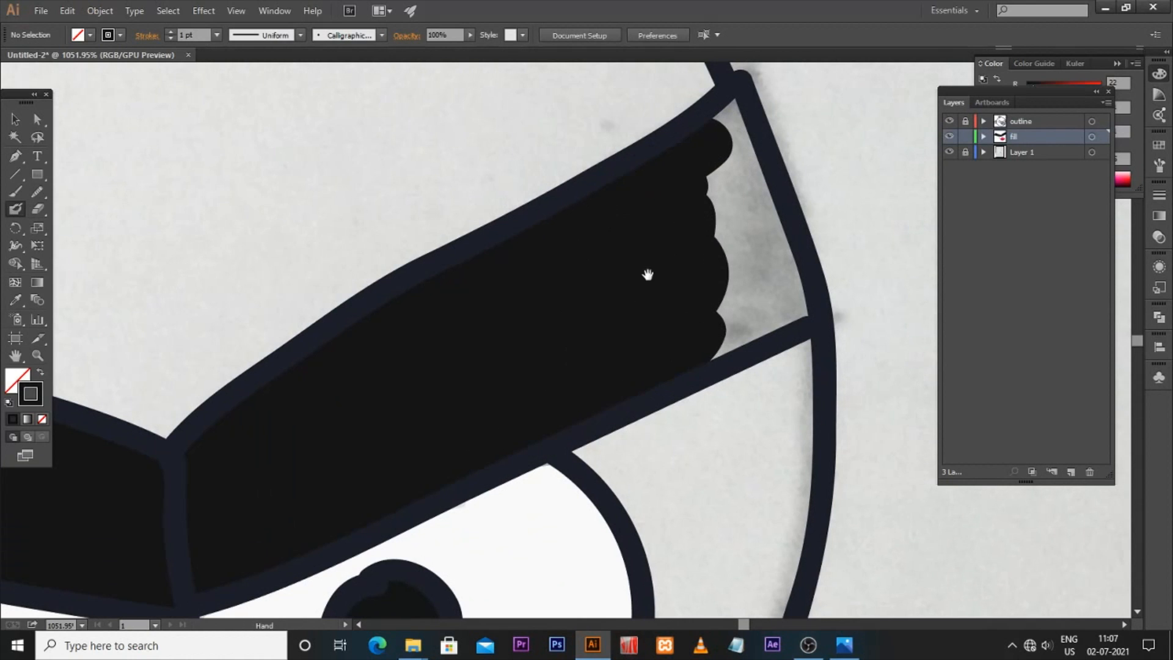
left_click_drag(647, 275, 553, 323)
mouse_move(628, 184)
left_mouse_down()
mouse_move(628, 262)
mouse_move(651, 224)
mouse_move(667, 303)
mouse_move(676, 293)
mouse_move(696, 336)
mouse_move(691, 354)
mouse_move(630, 380)
mouse_move(700, 360)
mouse_move(659, 352)
mouse_move(629, 368)
left_mouse_up()
left_click_drag(631, 327, 794, 244)
mouse_move(567, 345)
left_mouse_down()
mouse_move(594, 329)
mouse_move(579, 320)
left_mouse_up()
key("ctrl+minus")
key("ctrl+minus")
key("ctrl+minus")
key("ctrl+minus")
key("ctrl+minus")
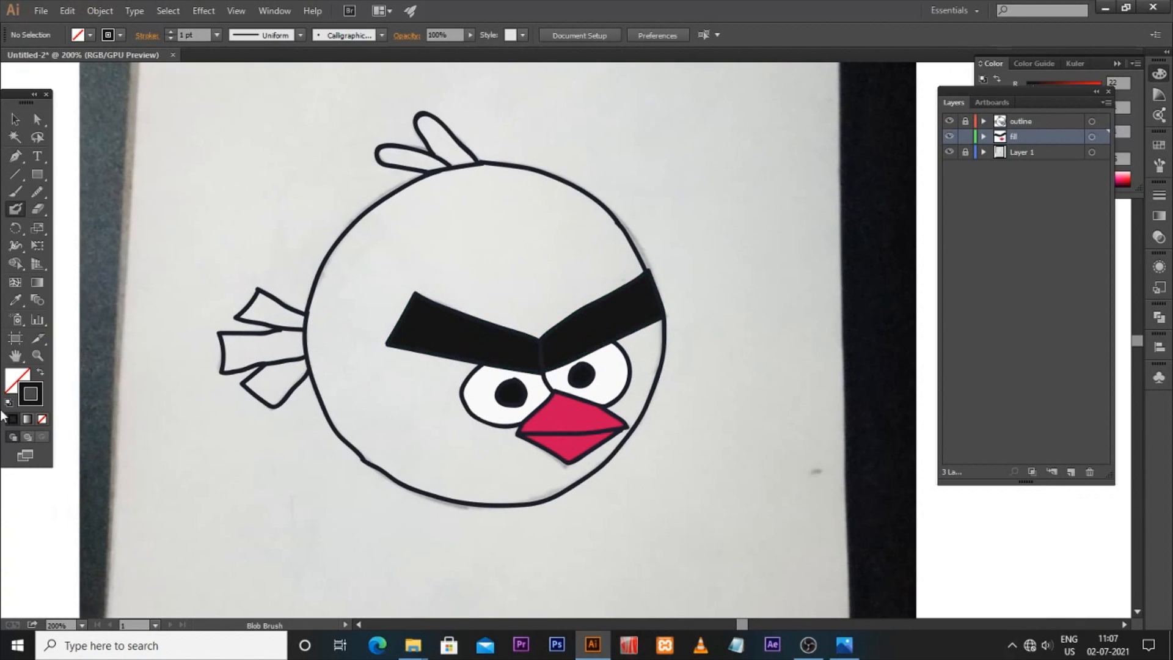
Step: Set the fill colour to yellow and paint both head feathers with the Blob Brush
double_click(35, 391)
left_click_drag(603, 403, 611, 386)
left_click(570, 233)
left_click(761, 226)
key("ctrl+space")
left_click_drag(402, 135, 145, 330)
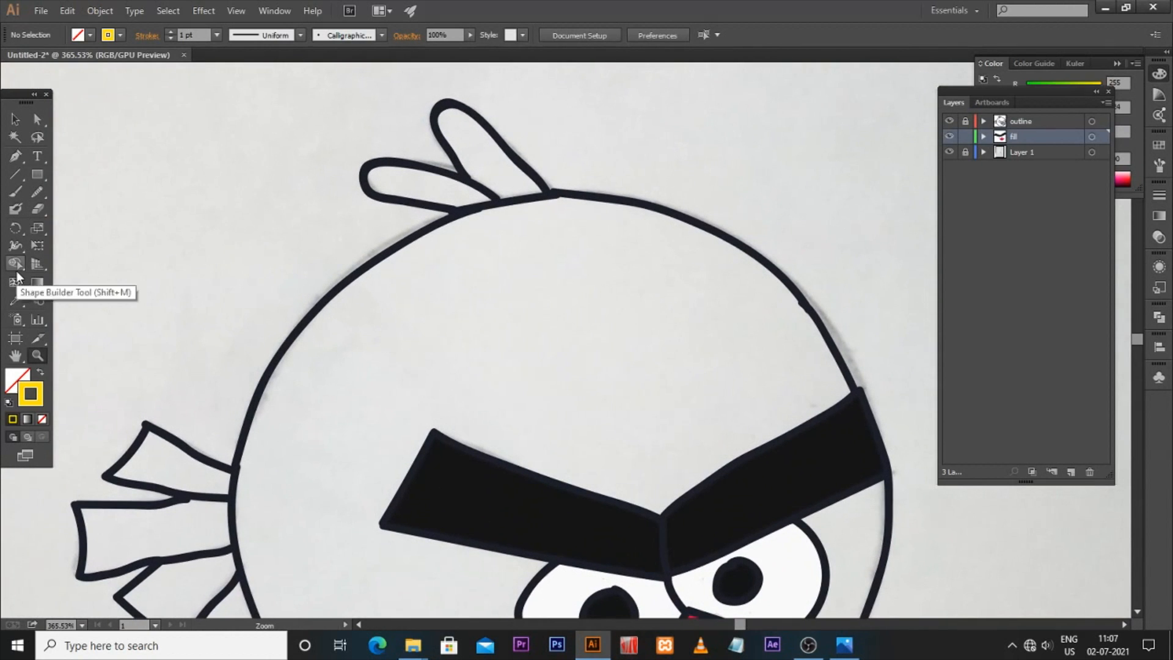
left_click(16, 208)
mouse_move(377, 176)
left_mouse_down()
mouse_move(441, 183)
mouse_move(374, 183)
mouse_move(448, 195)
mouse_move(426, 176)
left_mouse_up()
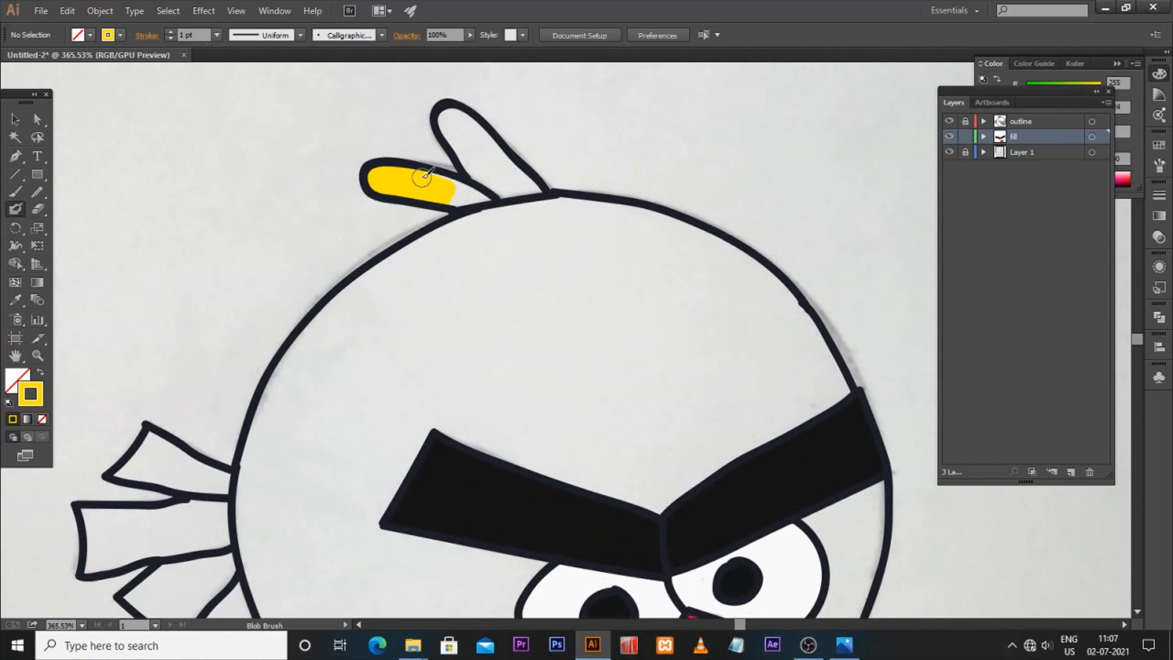
left_click_drag(489, 195, 457, 197)
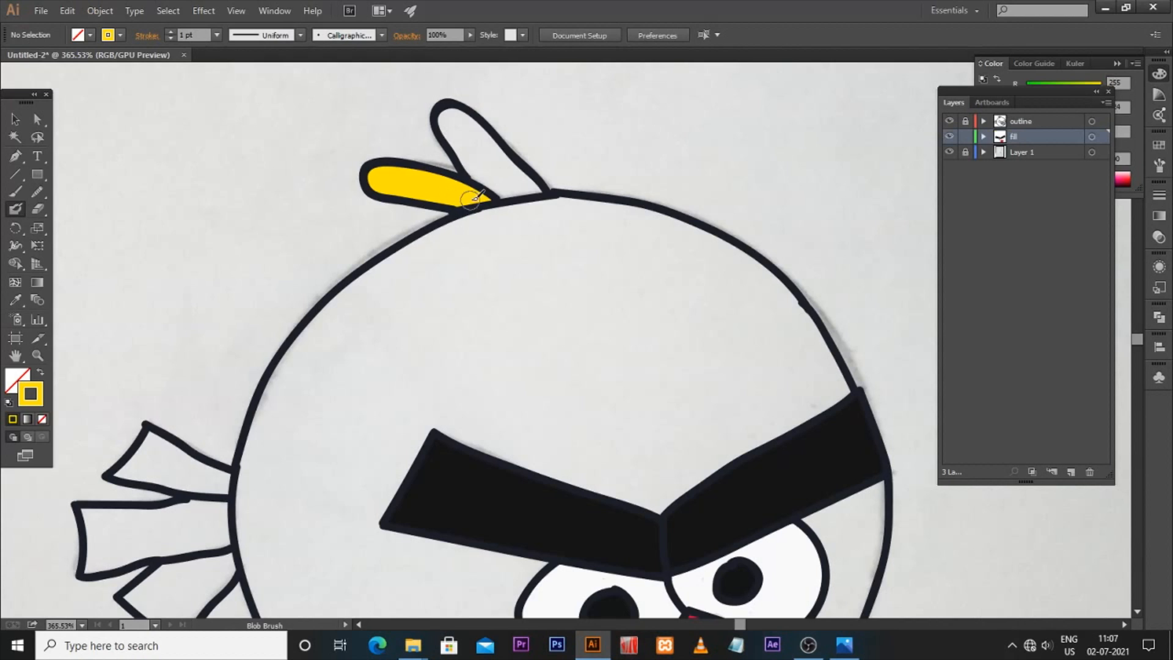
mouse_move(472, 113)
left_mouse_down()
mouse_move(484, 141)
mouse_move(457, 113)
mouse_move(471, 131)
left_mouse_up()
mouse_move(497, 172)
left_mouse_down()
mouse_move(479, 128)
mouse_move(502, 156)
left_mouse_up()
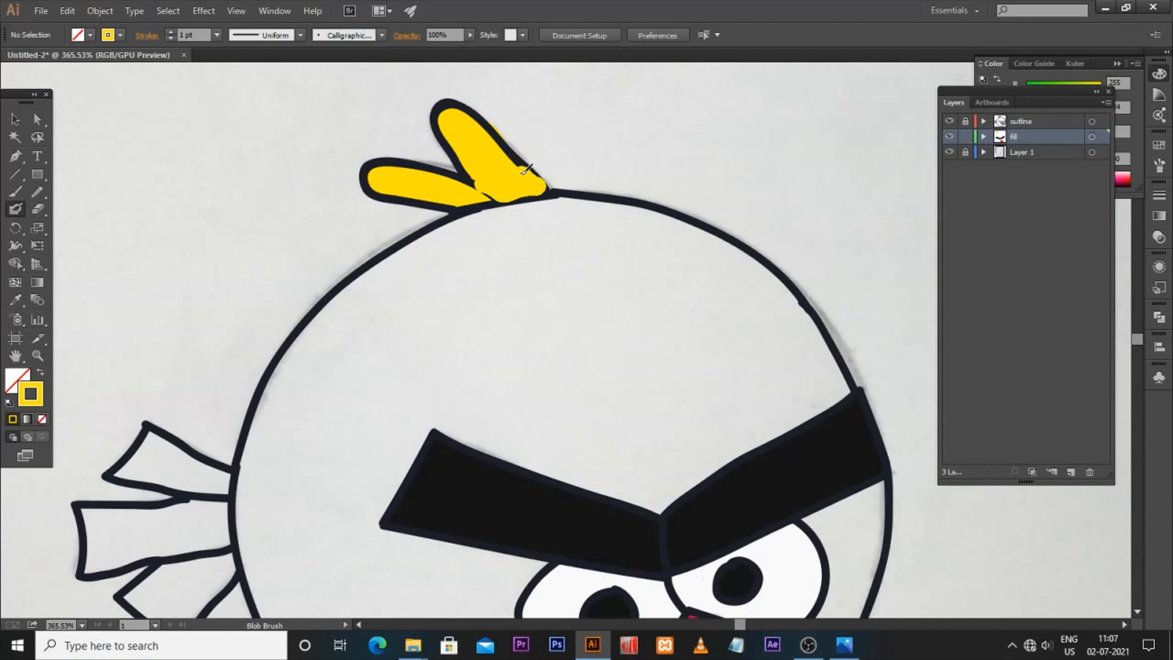
Step: Erase the yellow overflow around the upper feather with the Eraser
key("z")
left_click(469, 119)
key("shift+e")
left_click_drag(511, 126, 530, 157)
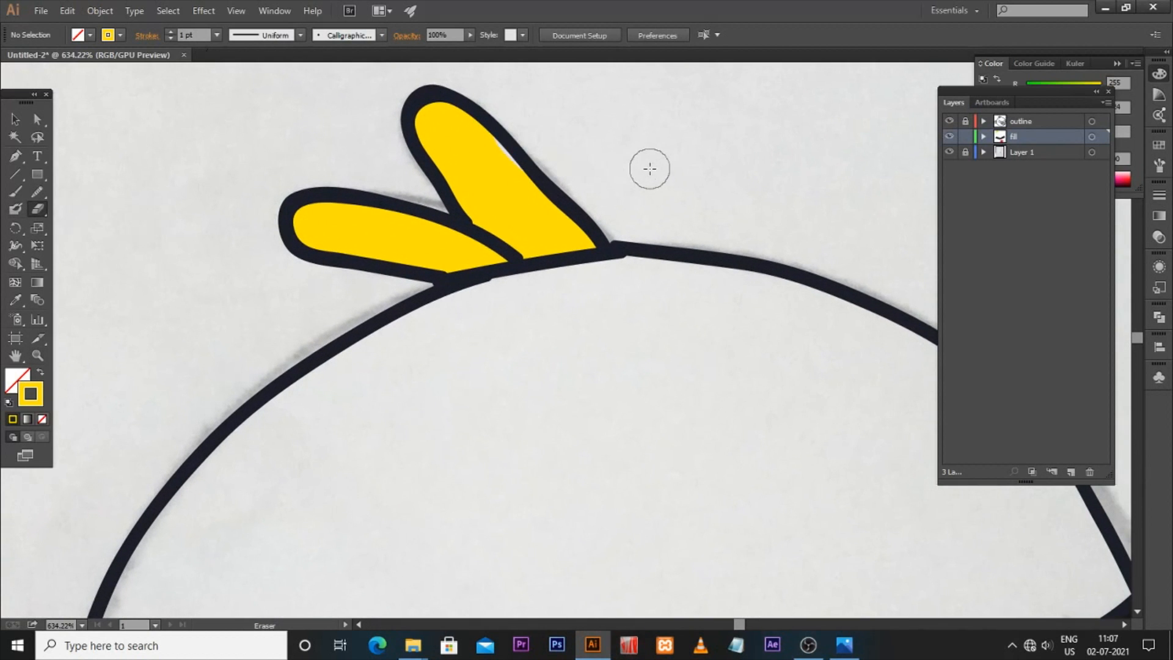
left_click_drag(512, 110, 563, 155)
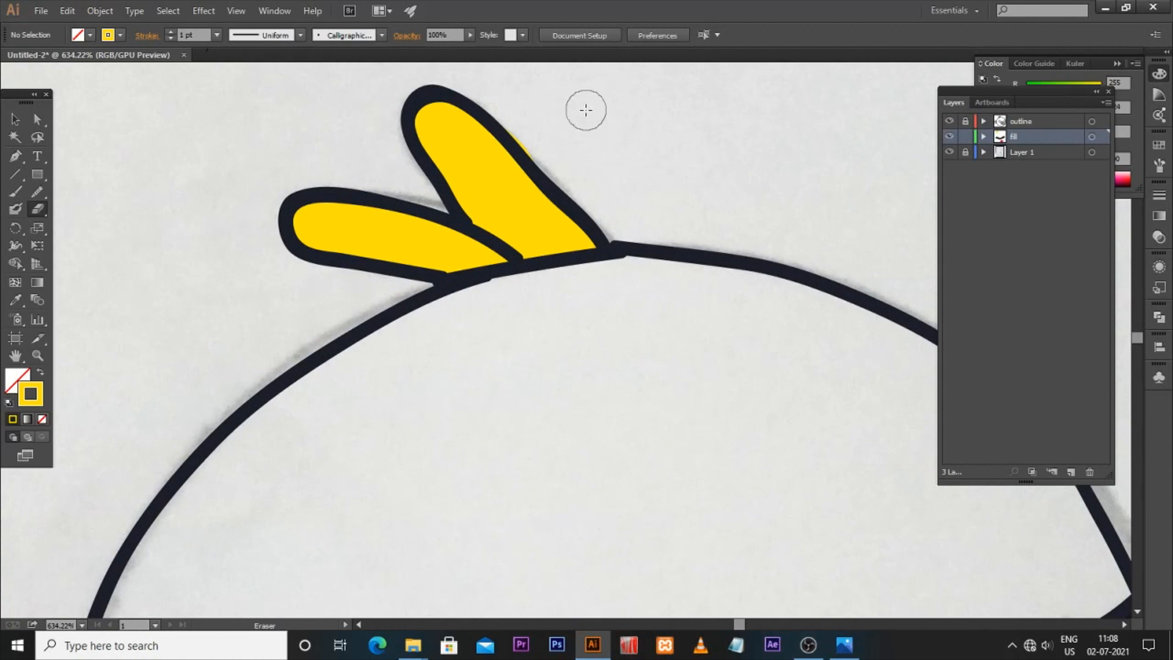
left_click_drag(511, 124, 545, 159)
scroll(586, 267, "down", 3)
key("ctrl+minus")
key("ctrl+minus")
key("ctrl+minus")
key("ctrl+minus")
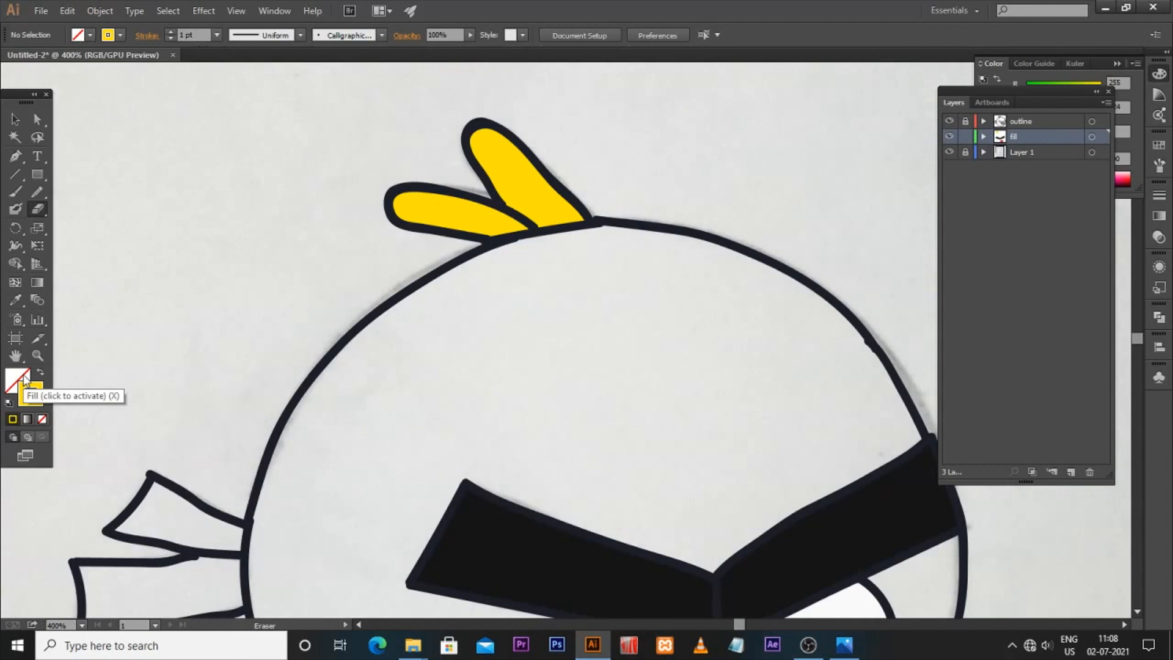
key("z")
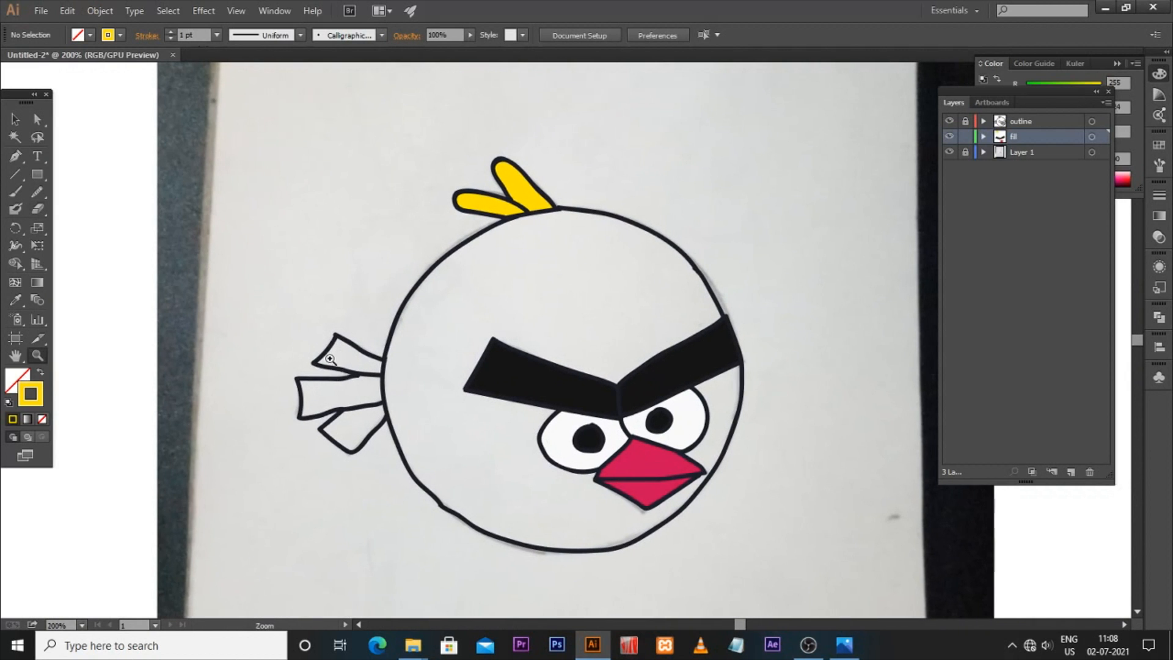
Step: Paint the three tail feathers solid yellow with the Blob Brush, undoing one stray stroke
left_click_drag(333, 357, 523, 448)
scroll(523, 448, "down", 2)
left_click_drag(439, 325, 510, 327)
key("shift+b")
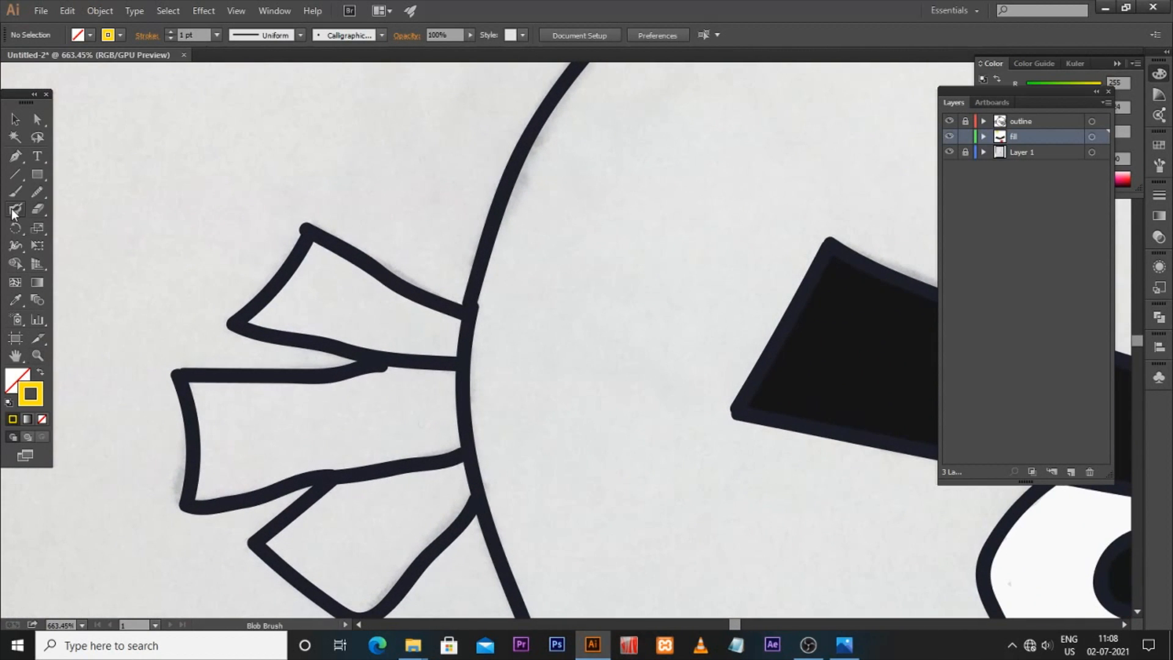
mouse_move(316, 250)
left_mouse_down()
mouse_move(268, 314)
mouse_move(355, 318)
mouse_move(294, 323)
mouse_move(333, 331)
mouse_move(366, 325)
mouse_move(341, 289)
mouse_move(397, 321)
mouse_move(312, 295)
mouse_move(350, 284)
mouse_move(453, 325)
mouse_move(452, 343)
mouse_move(375, 330)
mouse_move(459, 317)
mouse_move(470, 373)
mouse_move(272, 388)
mouse_move(380, 334)
mouse_move(247, 331)
mouse_move(291, 326)
left_mouse_up()
key("space")
left_click_drag(396, 325, 398, 324)
left_click_drag(360, 326, 402, 318)
left_click_drag(216, 348, 207, 407)
key("ctrl+z")
mouse_move(221, 345)
left_mouse_down()
mouse_move(217, 427)
mouse_move(260, 350)
mouse_move(327, 363)
mouse_move(315, 362)
left_mouse_up()
mouse_move(233, 410)
left_mouse_down()
mouse_move(386, 373)
mouse_move(364, 369)
mouse_move(414, 350)
mouse_move(384, 361)
mouse_move(450, 355)
mouse_move(384, 424)
mouse_move(378, 413)
mouse_move(425, 357)
left_mouse_up()
scroll(333, 467, "down", 2)
mouse_move(278, 449)
left_mouse_down()
mouse_move(309, 422)
mouse_move(451, 369)
mouse_move(452, 415)
mouse_move(419, 398)
mouse_move(311, 444)
mouse_move(346, 474)
mouse_move(422, 457)
mouse_move(442, 430)
left_mouse_up()
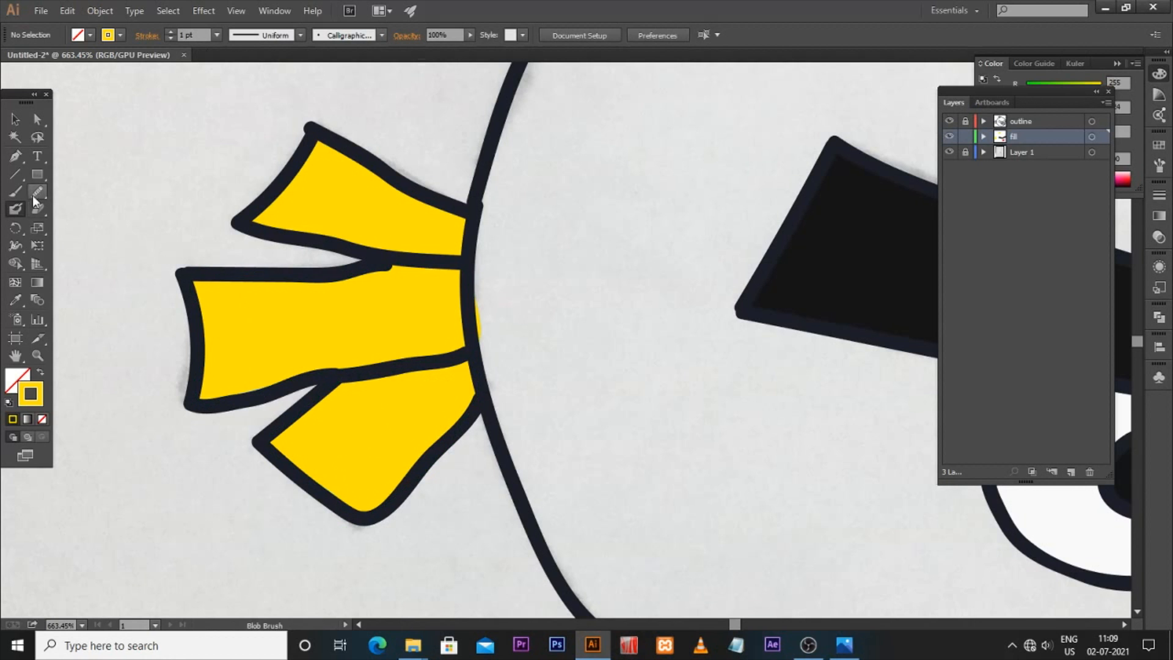
left_click_drag(480, 304, 496, 355)
Step: Set the fill colour to blue 3DAFFC and paint the top of the head with the Blob Brush
key("ctrl+minus")
key("ctrl+minus")
key("ctrl+minus")
key("ctrl+minus")
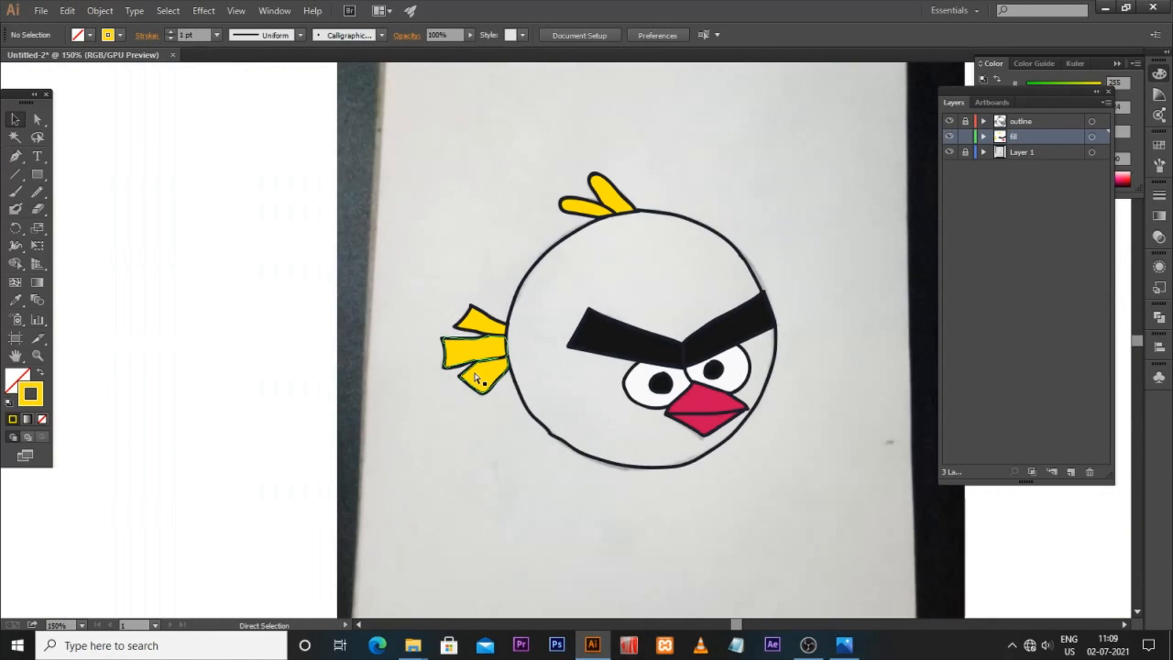
left_click_drag(576, 373, 459, 366)
key("ctrl+plus")
key("ctrl+plus")
key("ctrl+plus")
left_click_drag(370, 199, 429, 363)
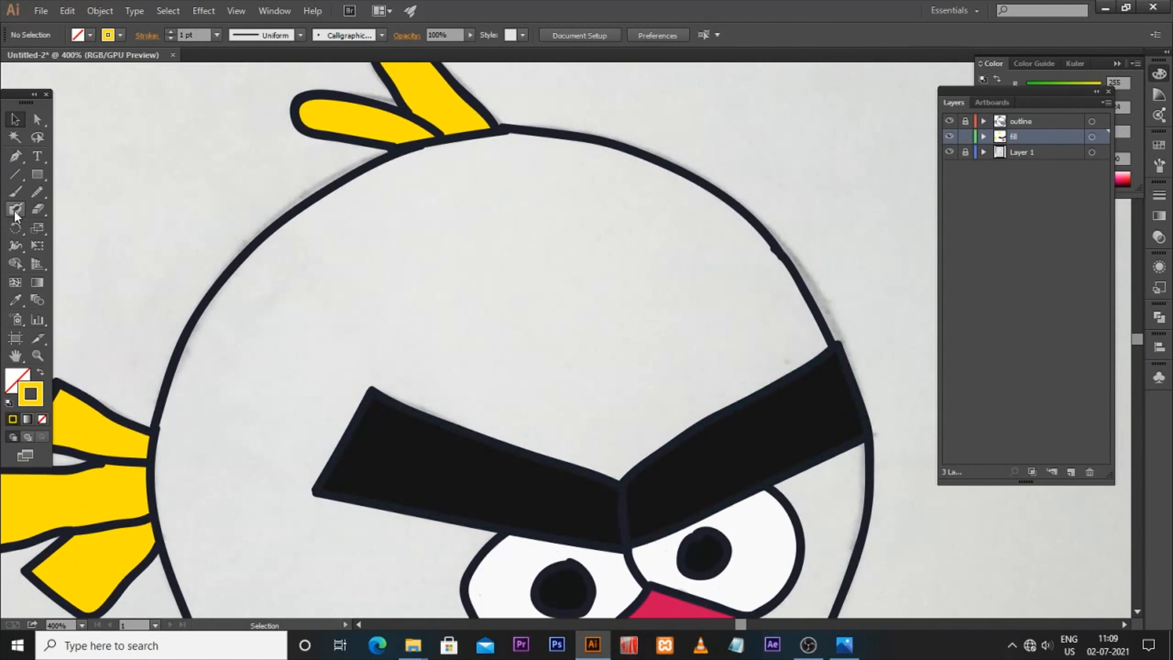
double_click(30, 394)
left_click(605, 302)
left_click(535, 226)
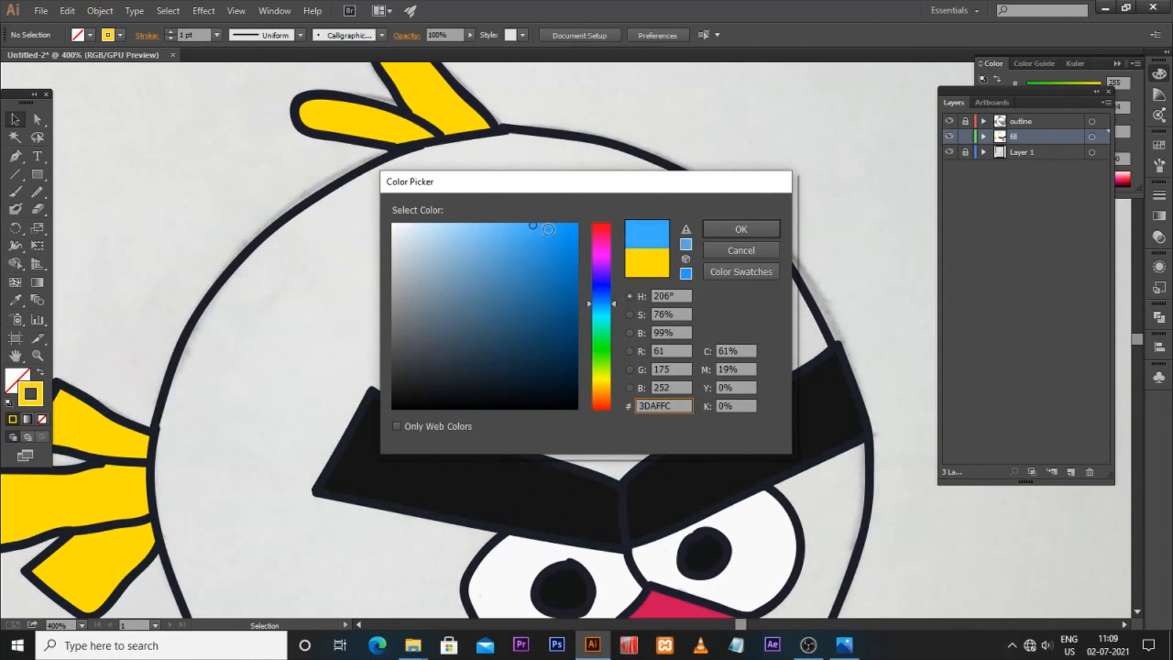
key("Return")
left_click(16, 208)
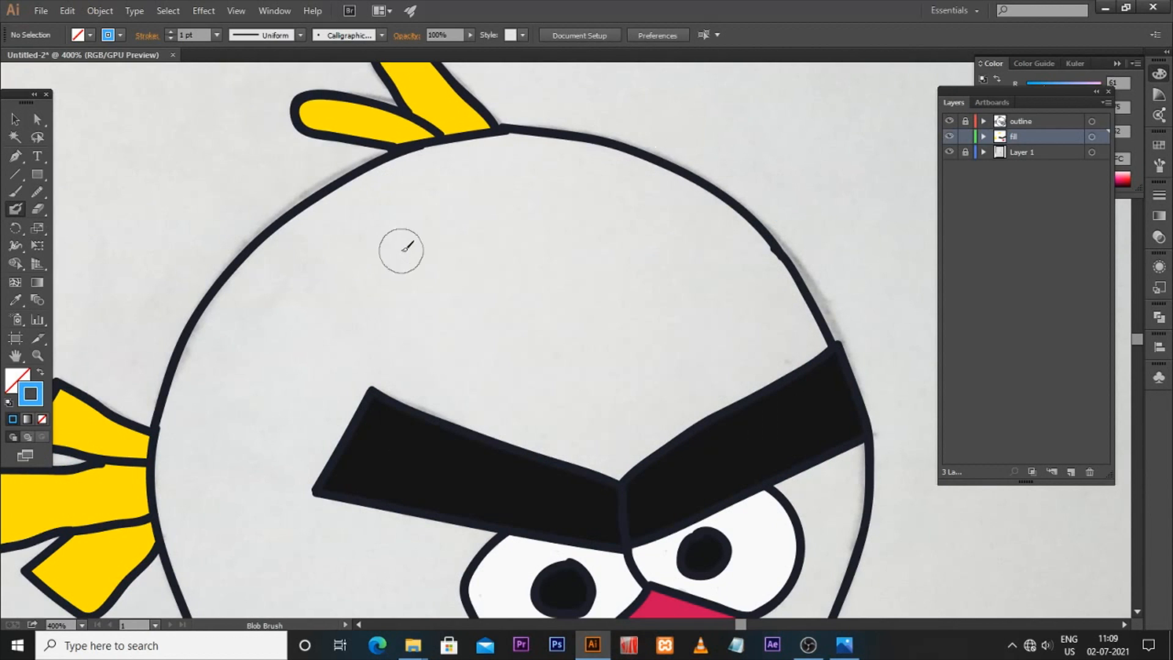
mouse_move(446, 168)
left_mouse_down()
mouse_move(374, 211)
mouse_move(305, 284)
left_mouse_up()
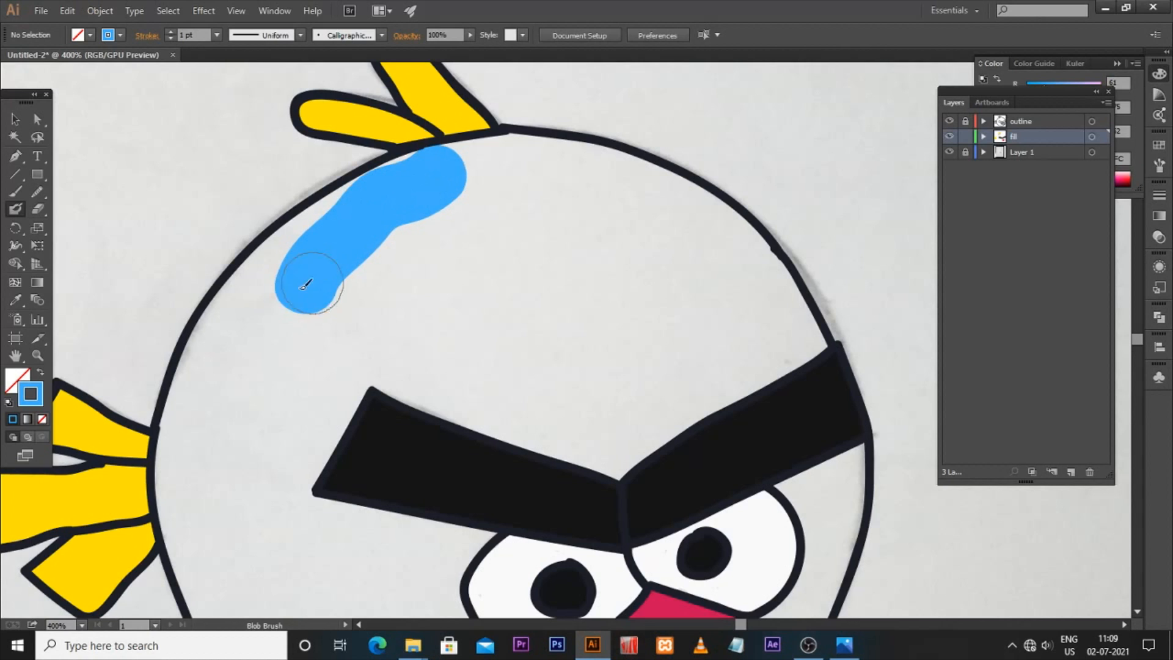
left_click_drag(220, 336, 339, 223)
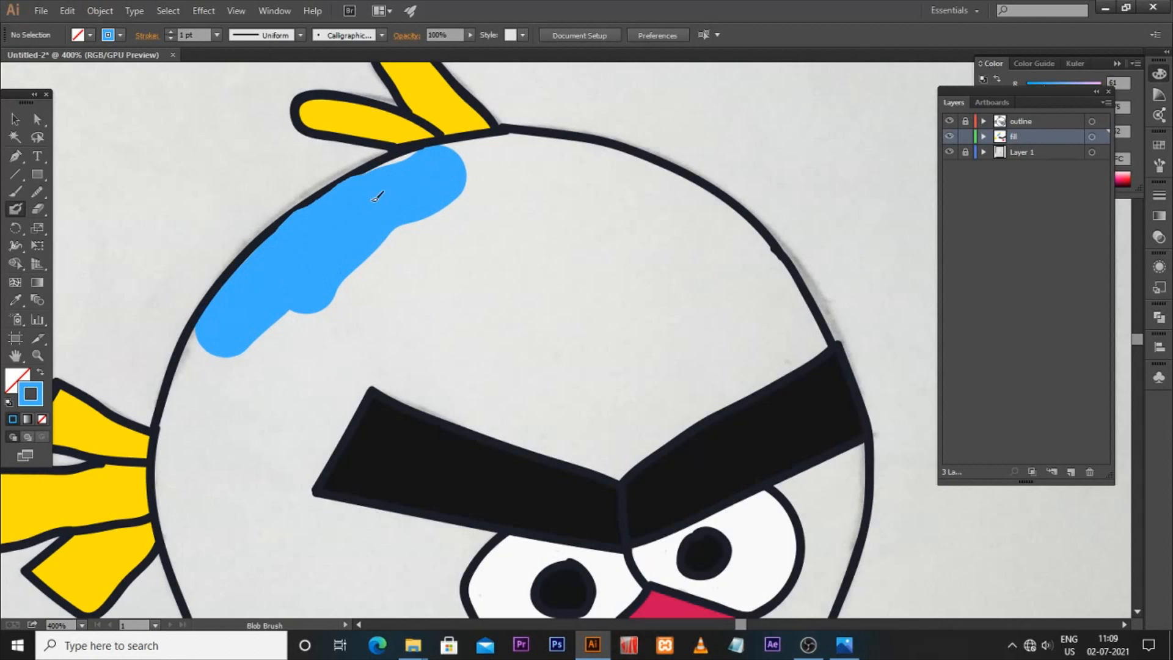
mouse_move(425, 179)
left_mouse_down()
mouse_move(554, 163)
mouse_move(666, 250)
mouse_move(581, 163)
mouse_move(647, 189)
mouse_move(531, 158)
left_mouse_up()
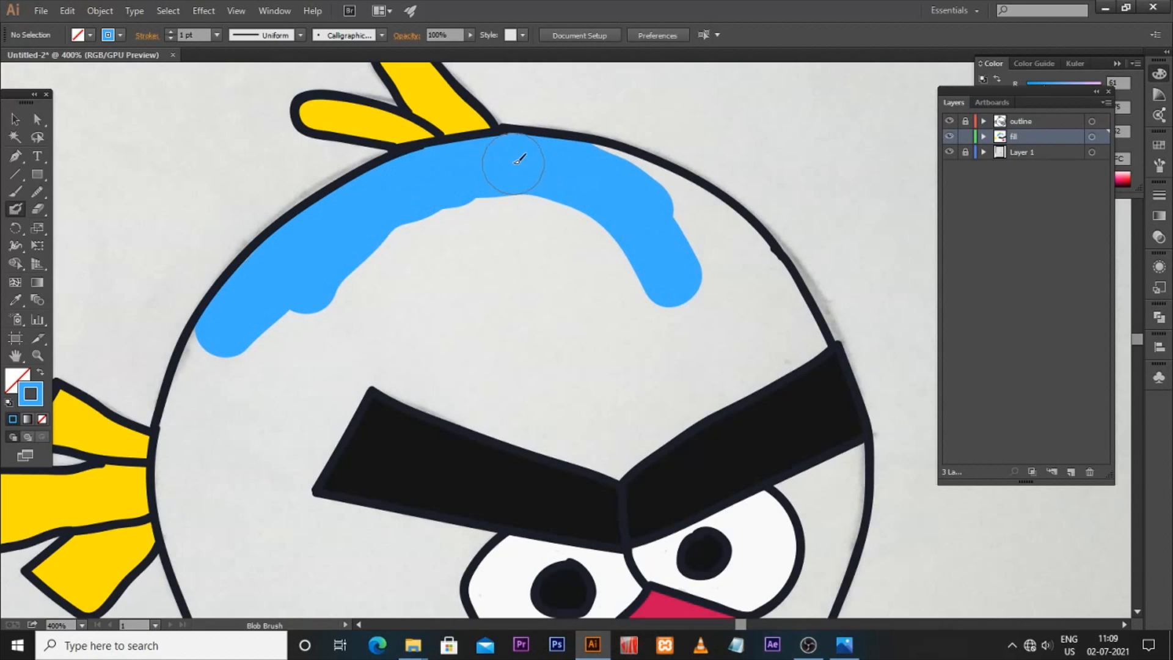
mouse_move(632, 183)
left_mouse_down()
mouse_move(623, 173)
mouse_move(670, 319)
mouse_move(623, 246)
mouse_move(479, 241)
mouse_move(439, 224)
mouse_move(342, 281)
mouse_move(492, 362)
mouse_move(573, 369)
mouse_move(619, 347)
left_mouse_up()
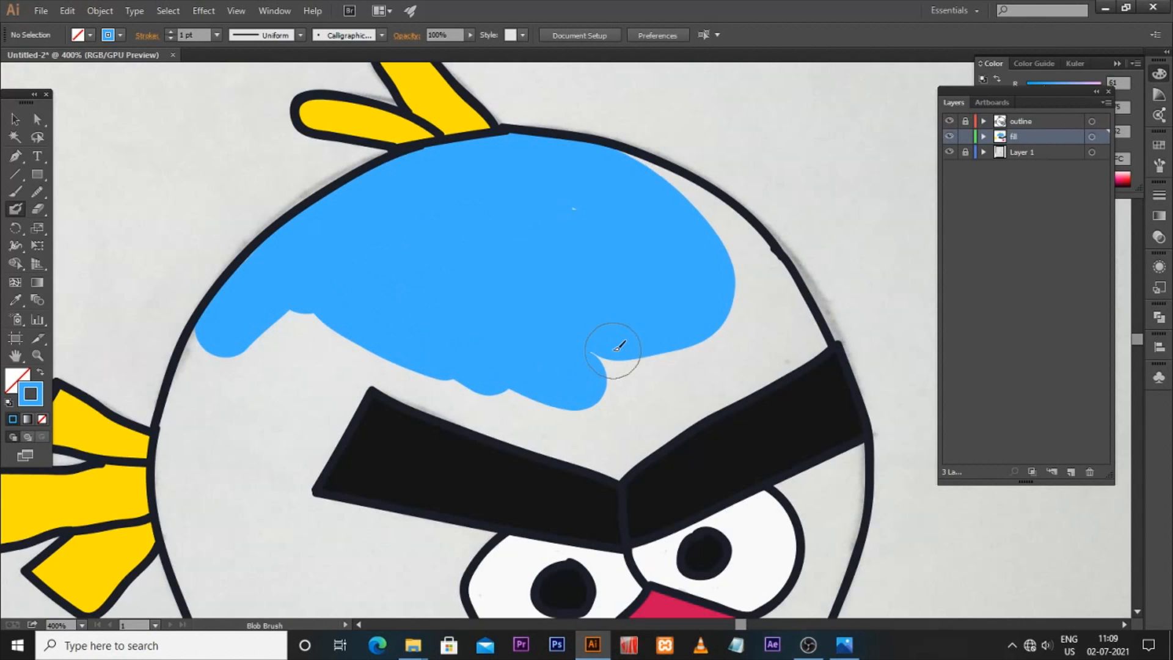
left_click_drag(691, 257, 602, 238)
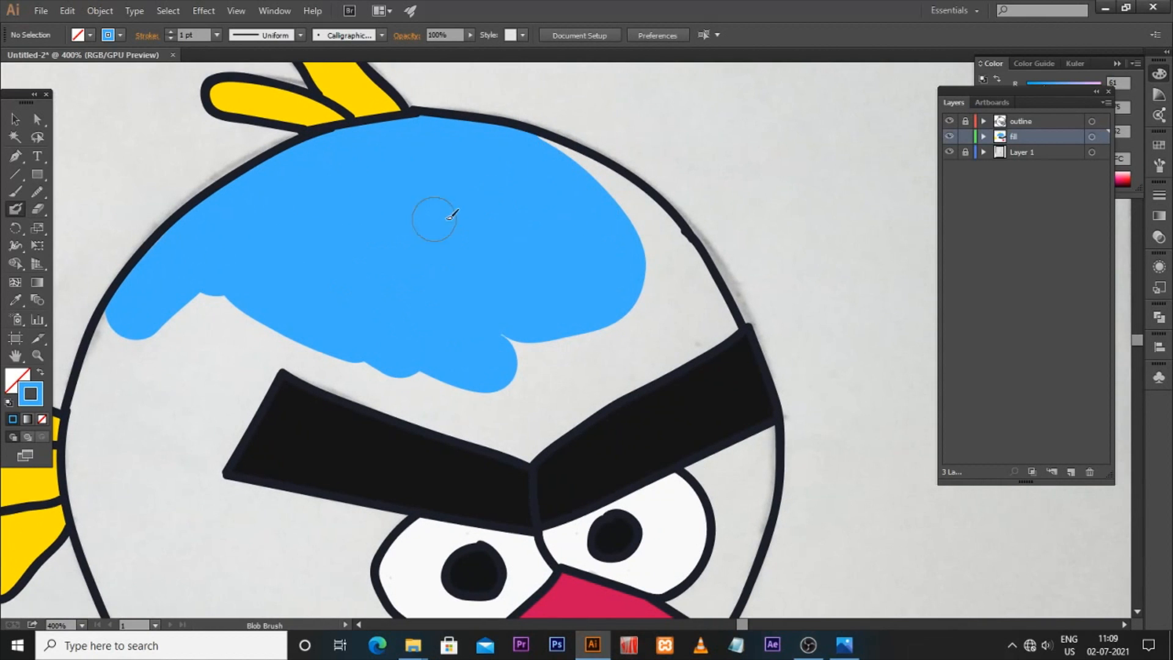
mouse_move(536, 159)
left_mouse_down()
mouse_move(620, 205)
mouse_move(595, 182)
left_mouse_up()
mouse_move(642, 212)
left_mouse_down()
mouse_move(629, 184)
mouse_move(712, 298)
mouse_move(718, 317)
mouse_move(702, 314)
left_mouse_up()
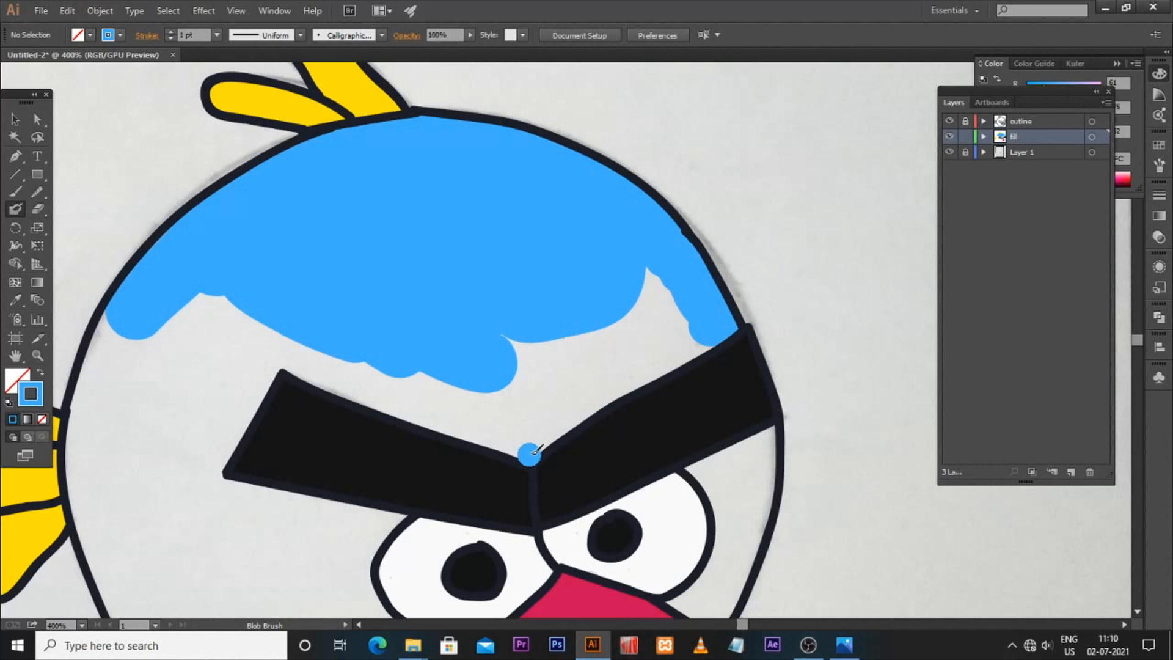
Step: Paint blue along the upper edge of the eyebrow and down the upper-left side of the head
left_click_drag(529, 454, 562, 375)
left_click_drag(540, 438, 701, 343)
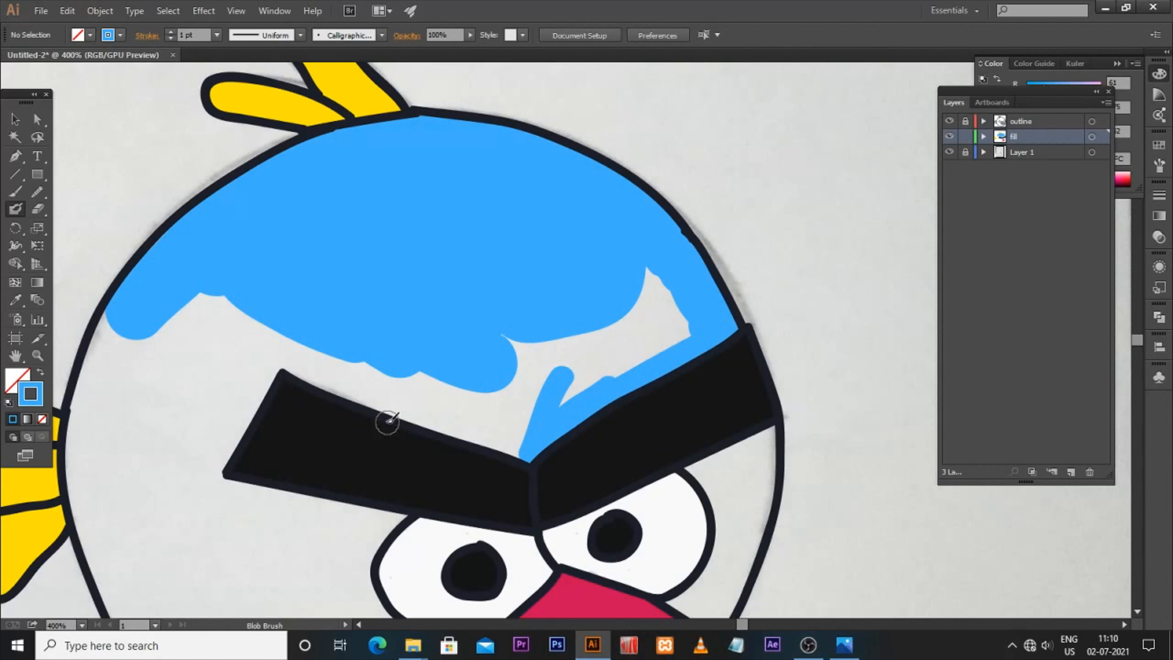
left_click_drag(292, 362, 496, 430)
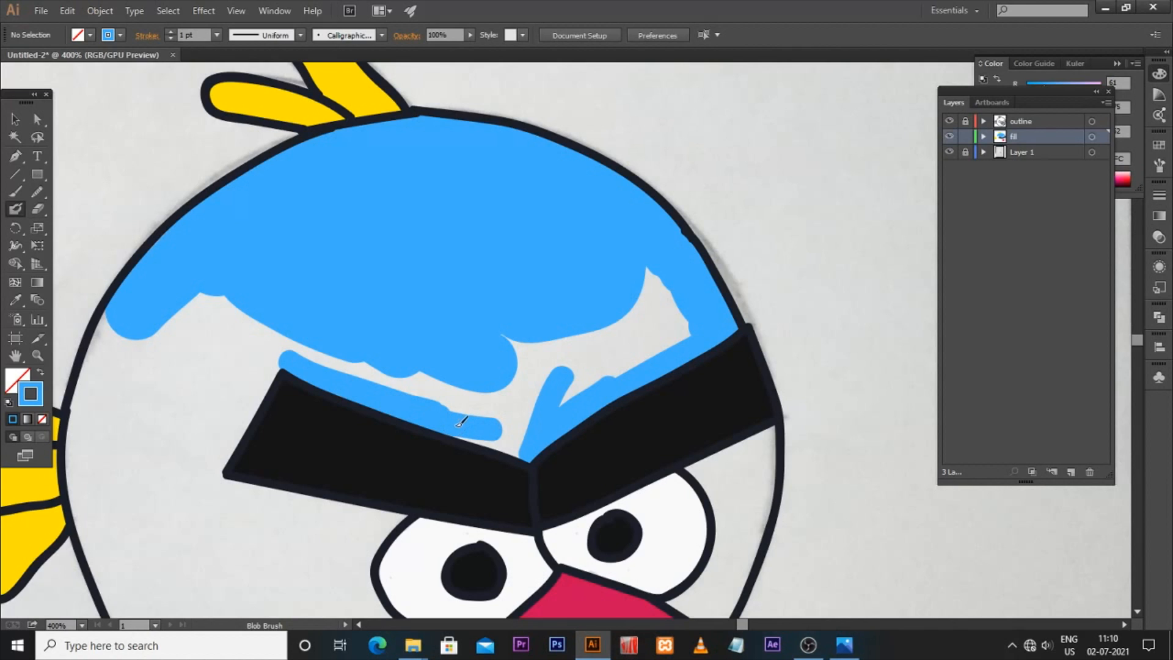
mouse_move(520, 437)
left_mouse_down()
mouse_move(494, 391)
mouse_move(493, 361)
mouse_move(569, 365)
mouse_move(638, 352)
mouse_move(607, 323)
mouse_move(654, 338)
mouse_move(669, 299)
mouse_move(676, 313)
left_mouse_up()
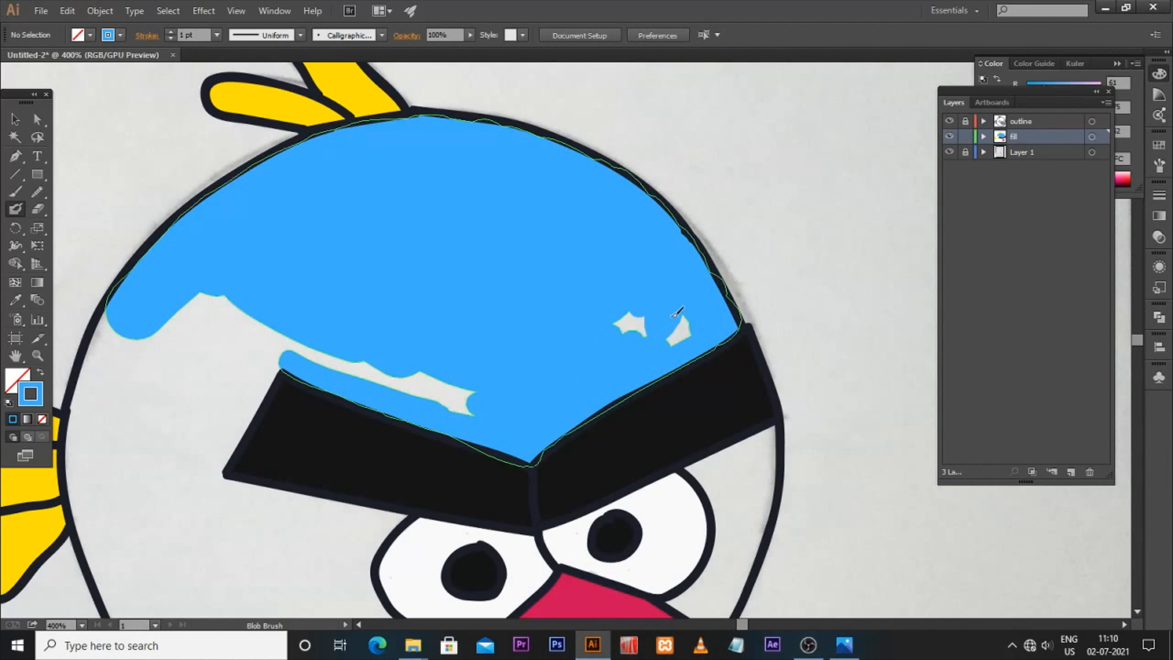
left_click_drag(374, 393, 419, 310)
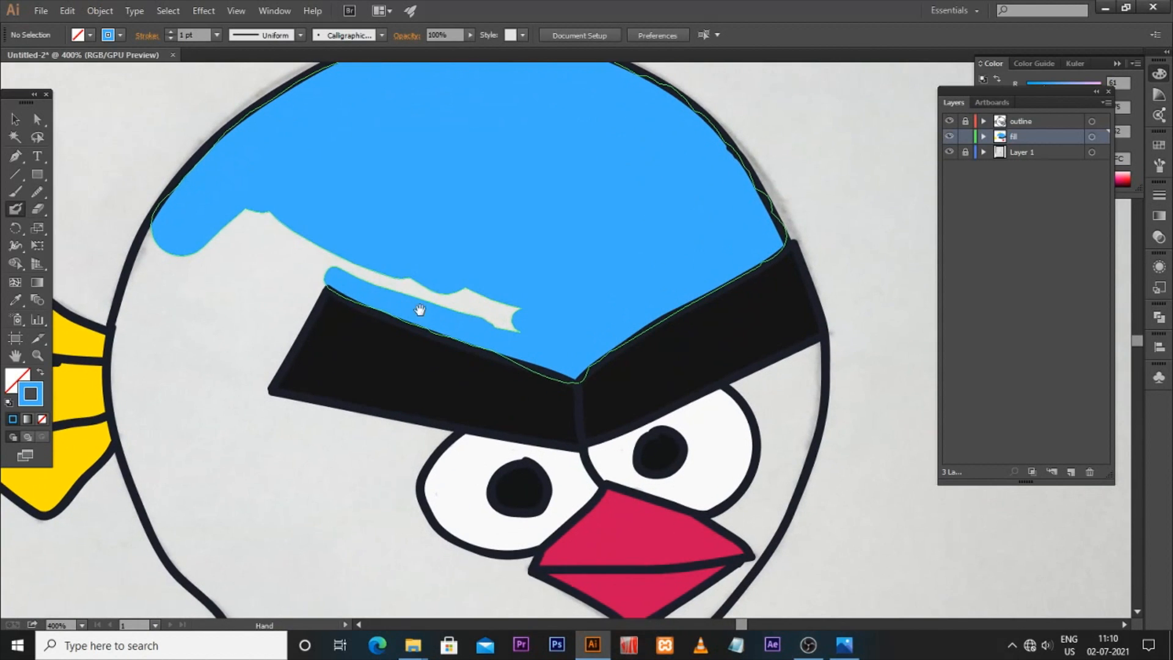
mouse_move(492, 293)
left_mouse_down()
mouse_move(385, 270)
mouse_move(548, 330)
left_mouse_up()
mouse_move(301, 233)
left_mouse_down()
mouse_move(262, 211)
mouse_move(301, 267)
mouse_move(322, 268)
mouse_move(235, 411)
left_mouse_up()
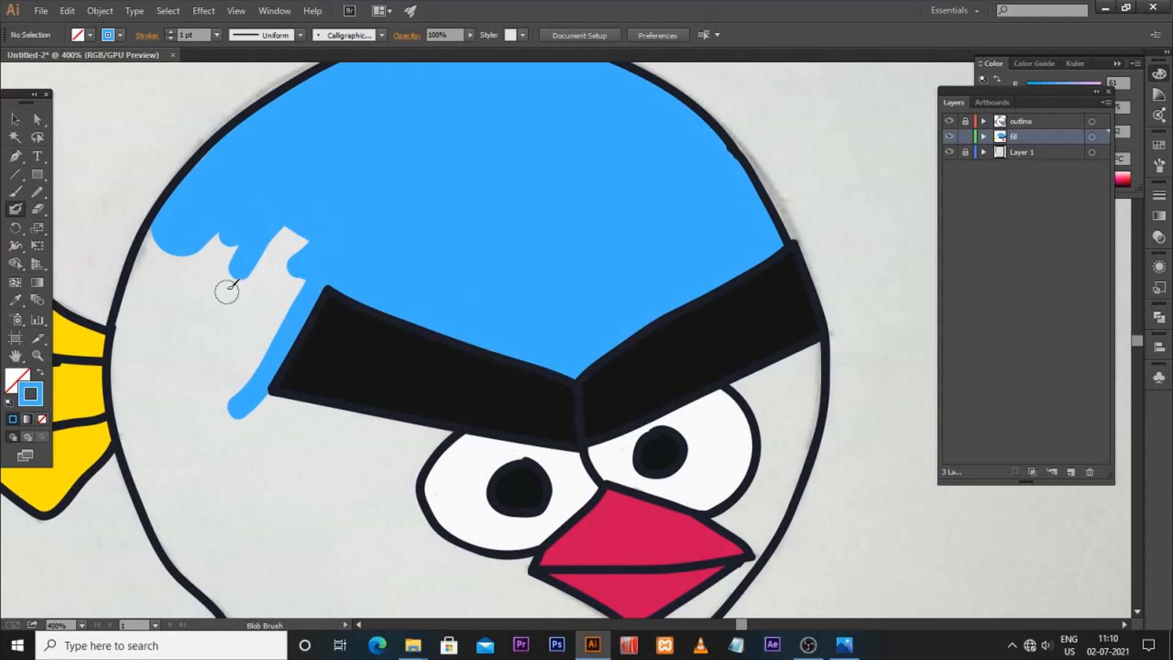
mouse_move(168, 226)
left_mouse_down()
mouse_move(133, 287)
mouse_move(168, 221)
left_mouse_up()
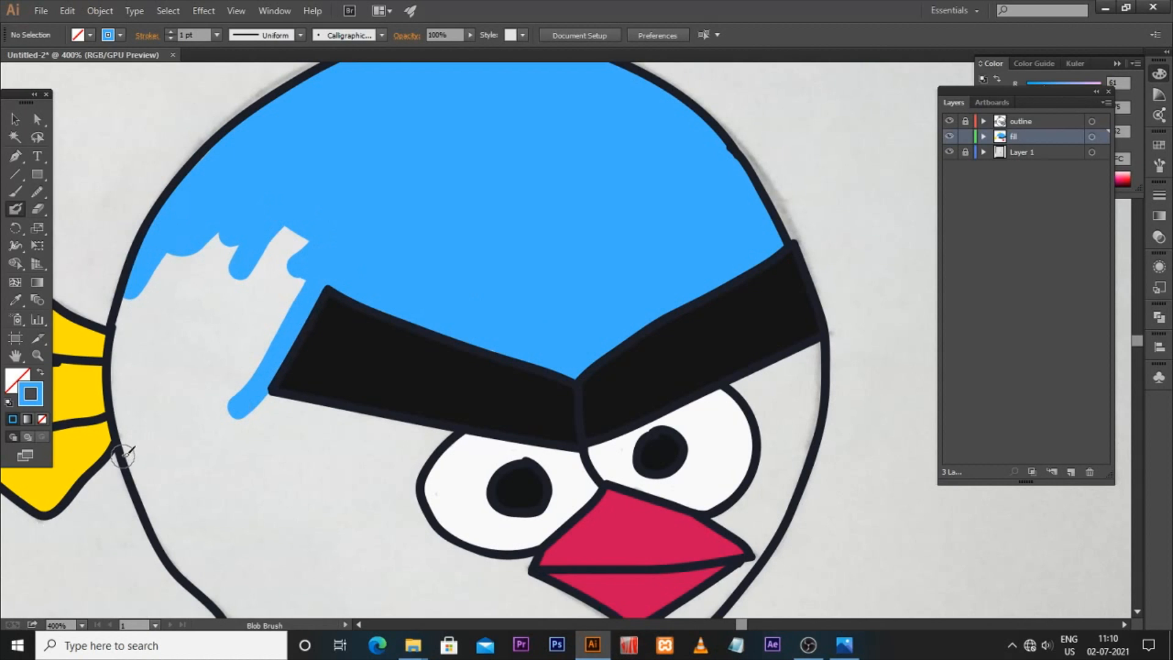
Step: Paint the left side of the body blue, from below the eyebrow around the left eye toward the beak
mouse_move(131, 455)
left_mouse_down()
mouse_move(130, 354)
mouse_move(158, 292)
mouse_move(124, 352)
mouse_move(139, 293)
mouse_move(208, 239)
mouse_move(254, 222)
mouse_move(211, 280)
mouse_move(195, 267)
mouse_move(224, 245)
left_mouse_up()
mouse_move(161, 312)
left_mouse_down()
mouse_move(133, 408)
mouse_move(145, 453)
mouse_move(196, 320)
mouse_move(161, 443)
mouse_move(297, 249)
mouse_move(264, 331)
mouse_move(229, 375)
mouse_move(211, 448)
left_mouse_up()
left_click_drag(235, 497, 288, 402)
mouse_move(199, 364)
left_mouse_down()
mouse_move(235, 417)
mouse_move(311, 486)
left_mouse_up()
left_click_drag(236, 455, 349, 521)
left_click_drag(285, 483, 317, 513)
mouse_move(269, 385)
left_mouse_down()
mouse_move(289, 417)
mouse_move(323, 384)
mouse_move(364, 450)
mouse_move(339, 507)
mouse_move(387, 484)
mouse_move(419, 412)
mouse_move(319, 313)
mouse_move(360, 342)
mouse_move(327, 319)
mouse_move(448, 345)
mouse_move(349, 320)
left_mouse_up()
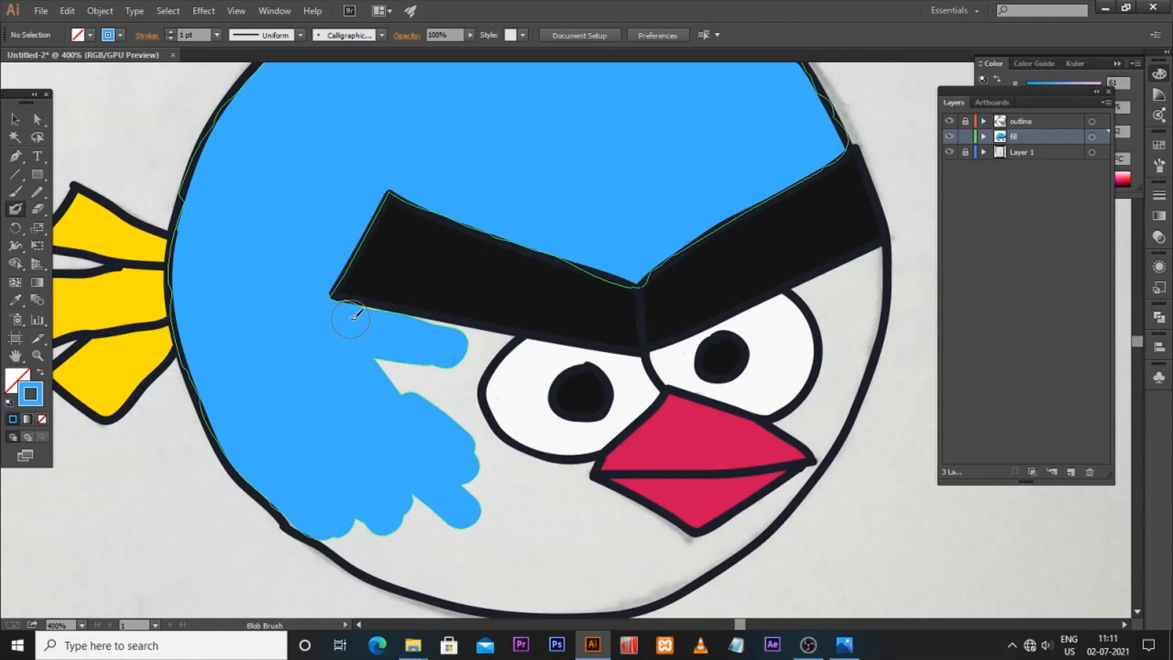
left_click_drag(453, 339, 486, 340)
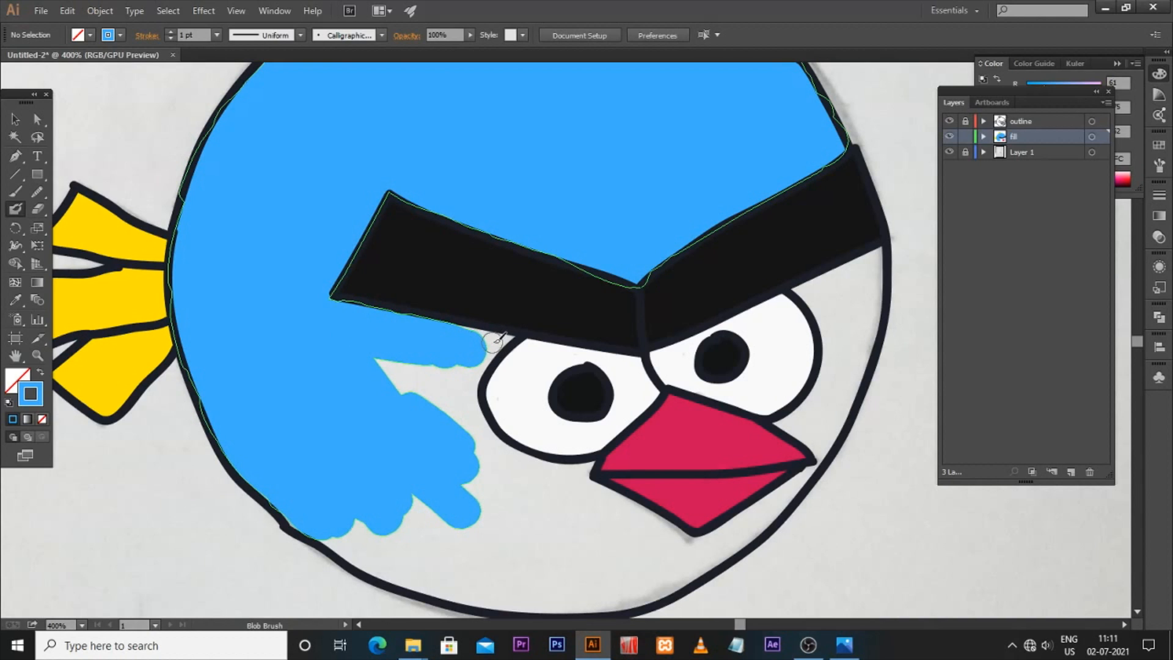
mouse_move(512, 335)
left_mouse_down()
mouse_move(457, 324)
mouse_move(503, 336)
mouse_move(482, 353)
mouse_move(484, 343)
mouse_move(487, 353)
mouse_move(499, 344)
mouse_move(460, 417)
left_mouse_up()
left_click(486, 341)
mouse_move(473, 376)
left_mouse_down()
mouse_move(452, 418)
mouse_move(445, 367)
mouse_move(436, 408)
mouse_move(407, 397)
mouse_move(398, 368)
left_mouse_up()
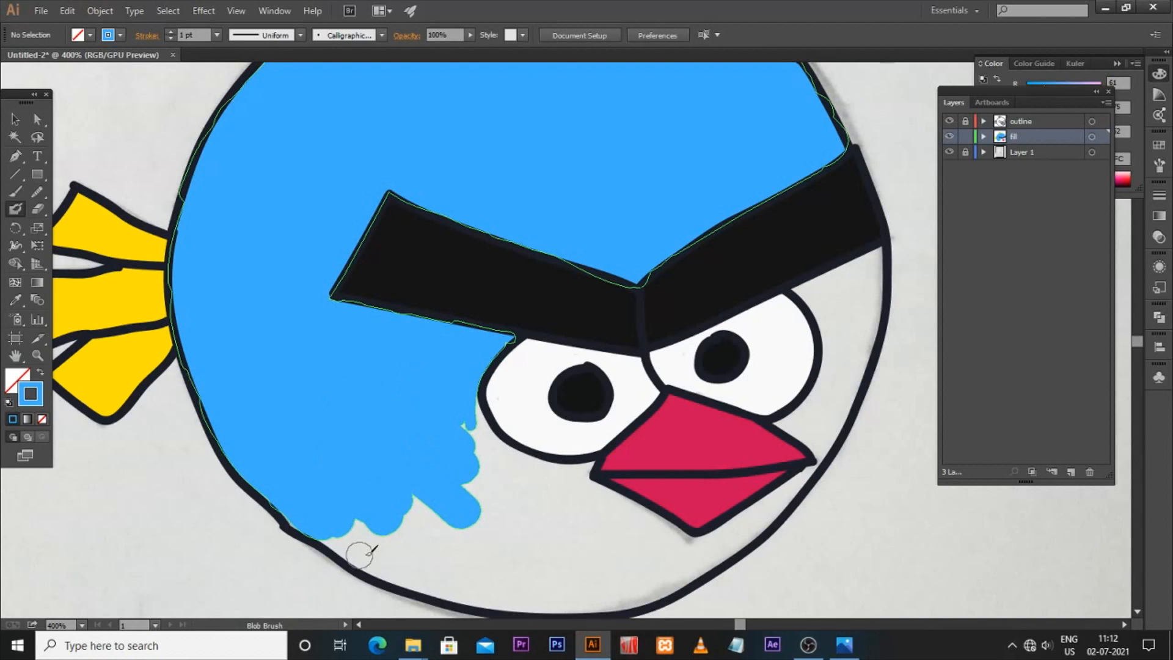
mouse_move(478, 397)
left_mouse_down()
mouse_move(527, 454)
mouse_move(596, 466)
mouse_move(584, 482)
mouse_move(608, 535)
left_mouse_up()
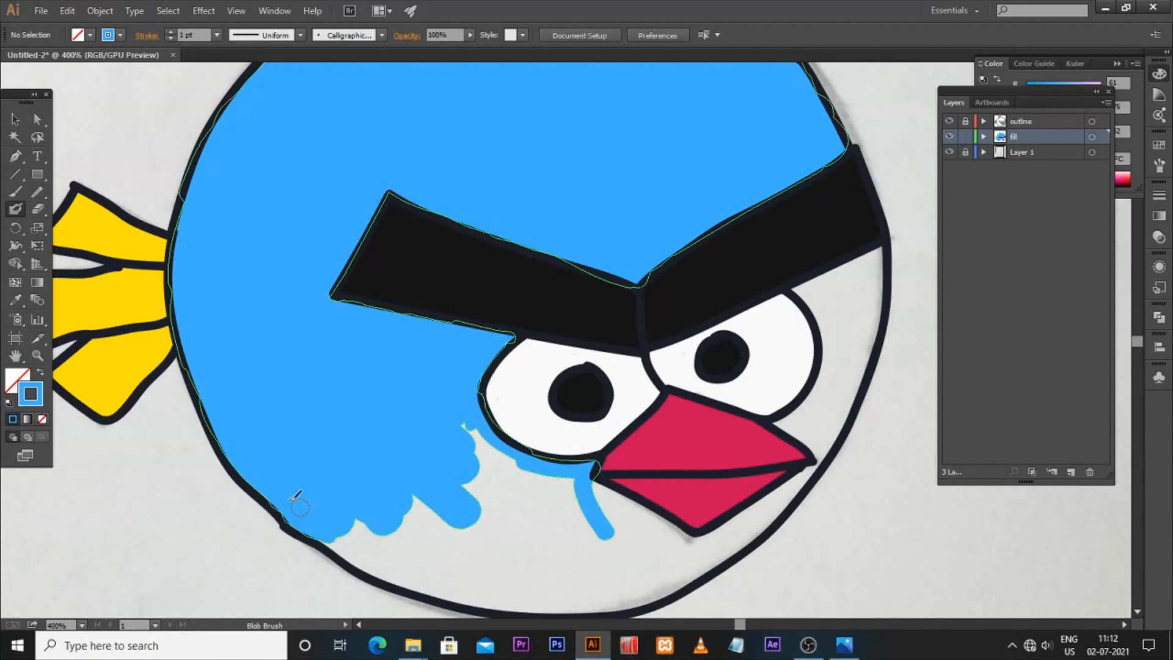
mouse_move(327, 531)
left_mouse_down()
mouse_move(397, 577)
mouse_move(486, 584)
left_mouse_up()
Step: Fill the lower body below the beak blue up to the bottom outline
key("space")
left_click_drag(463, 542, 371, 454)
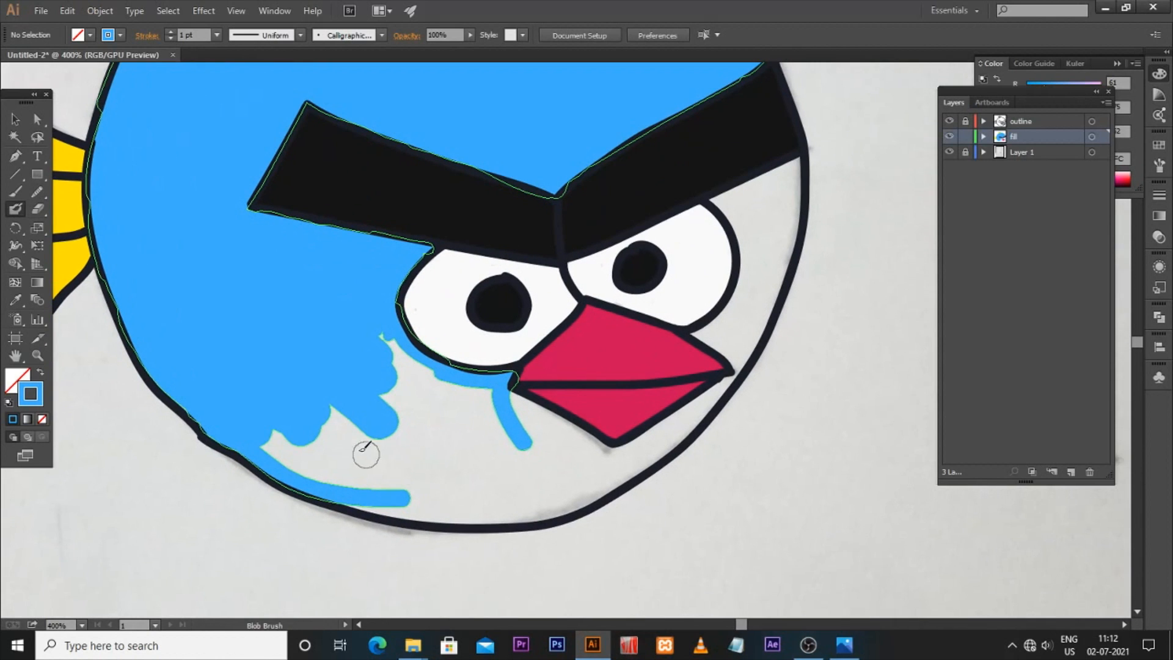
left_click_drag(396, 342, 424, 413)
mouse_move(391, 351)
left_mouse_down()
mouse_move(343, 426)
mouse_move(290, 433)
mouse_move(292, 453)
mouse_move(377, 471)
mouse_move(398, 428)
left_mouse_up()
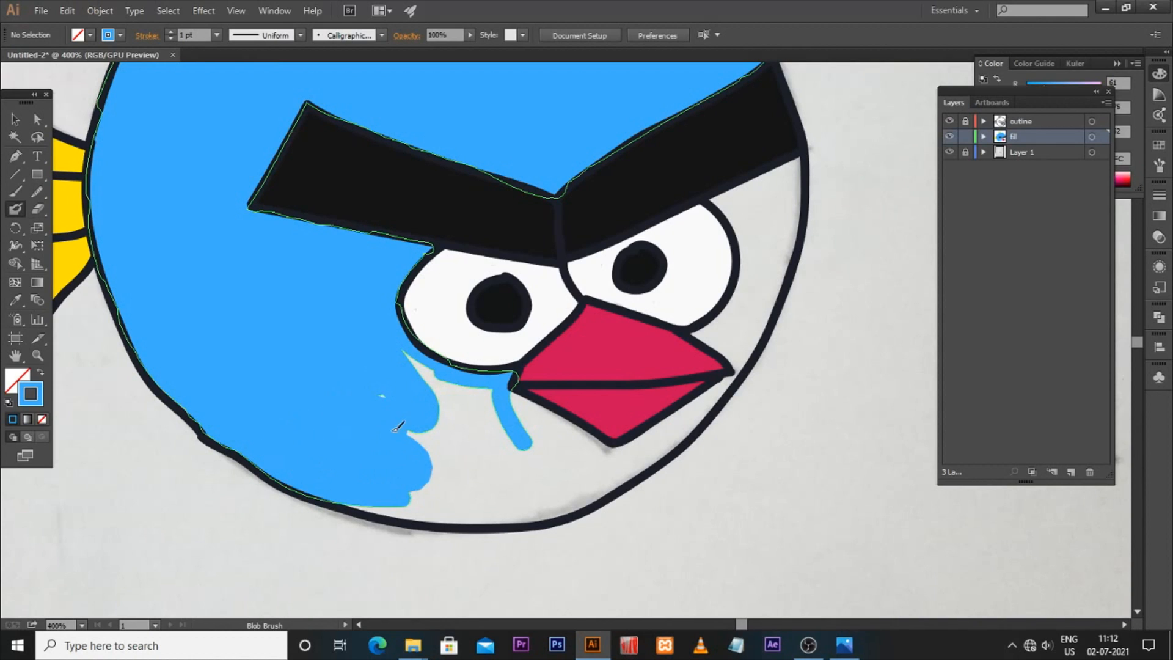
mouse_move(404, 379)
left_mouse_down()
mouse_move(418, 367)
mouse_move(465, 404)
mouse_move(486, 399)
mouse_move(477, 432)
mouse_move(430, 433)
mouse_move(439, 471)
mouse_move(462, 479)
mouse_move(427, 478)
left_mouse_up()
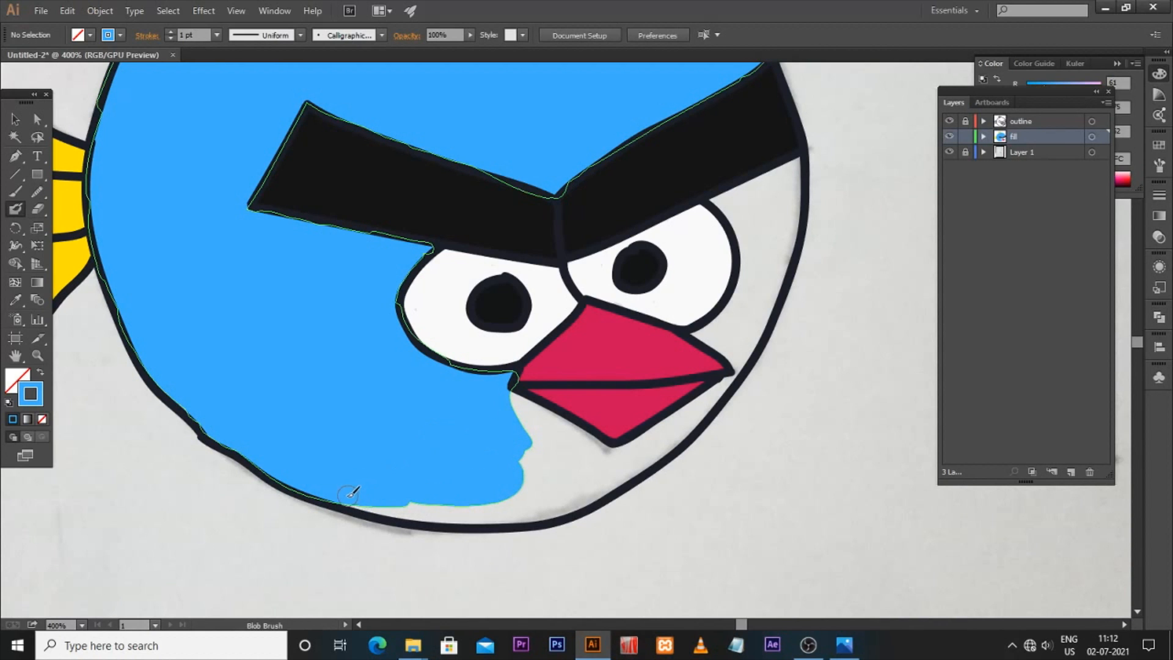
mouse_move(393, 502)
left_mouse_down()
mouse_move(455, 510)
mouse_move(403, 505)
left_mouse_up()
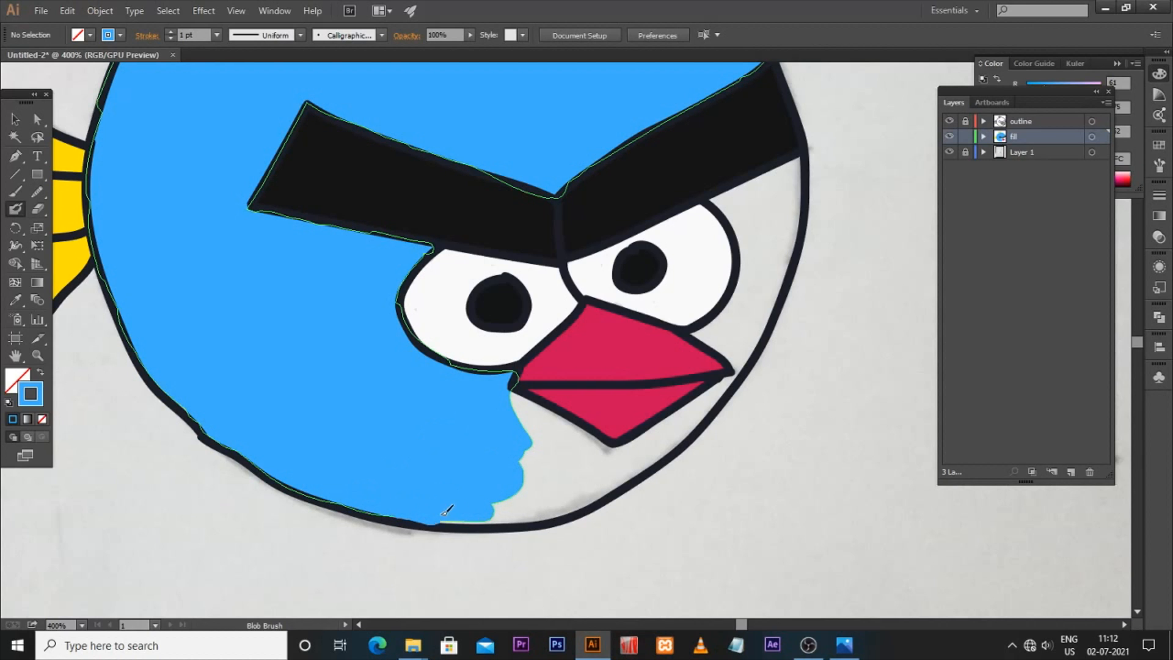
mouse_move(483, 512)
left_mouse_down()
mouse_move(574, 498)
mouse_move(500, 502)
left_mouse_up()
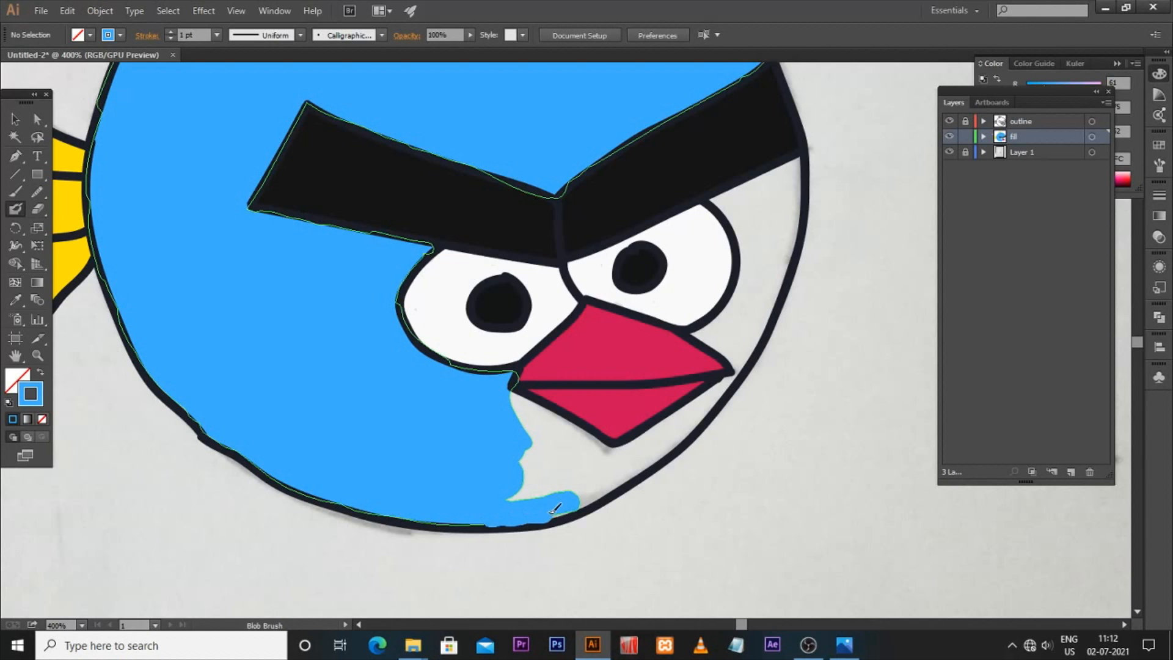
left_click_drag(564, 503, 553, 501)
Step: Fill the blue gaps between the lower beak edge and the body outline
key("ctrl+plus")
key("ctrl+plus")
key("ctrl+plus")
left_click_drag(495, 526, 388, 264)
mouse_move(281, 263)
left_mouse_down()
mouse_move(413, 311)
mouse_move(580, 417)
mouse_move(378, 344)
mouse_move(340, 355)
mouse_move(362, 448)
mouse_move(314, 487)
mouse_move(371, 520)
mouse_move(288, 529)
mouse_move(434, 421)
mouse_move(438, 374)
mouse_move(484, 414)
mouse_move(456, 433)
mouse_move(416, 510)
mouse_move(425, 525)
mouse_move(480, 473)
mouse_move(545, 467)
mouse_move(499, 531)
mouse_move(518, 529)
mouse_move(499, 566)
left_mouse_up()
key("space")
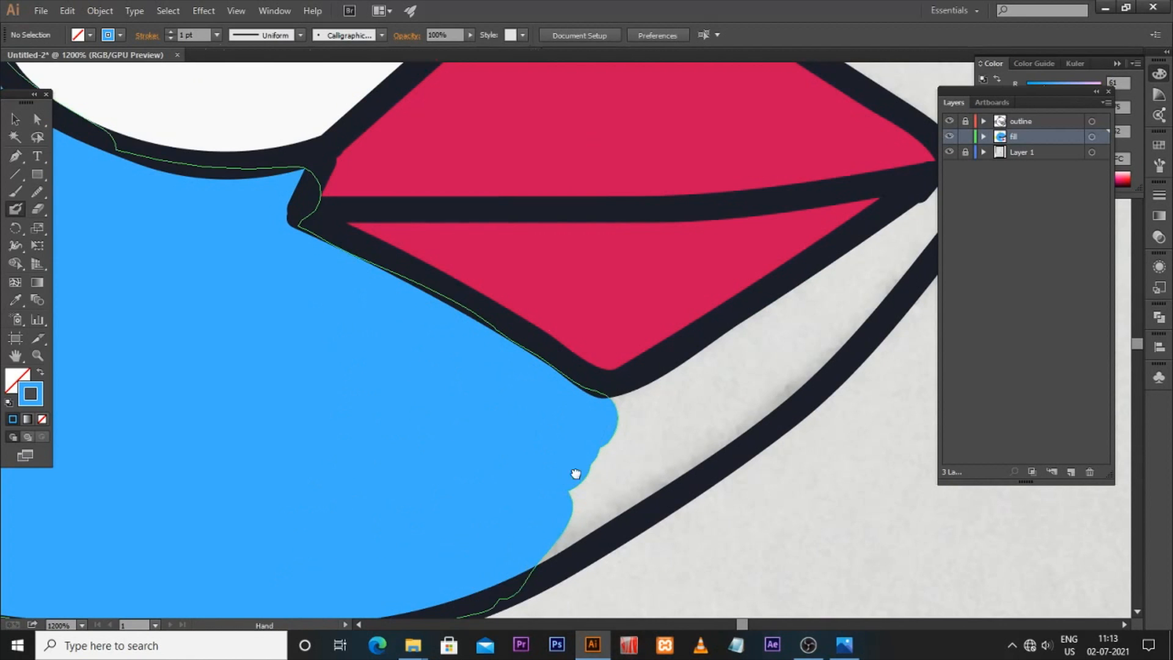
left_click_drag(578, 473, 408, 496)
left_click_drag(443, 447, 754, 253)
left_click_drag(417, 514, 495, 440)
key("space")
mouse_move(385, 526)
left_mouse_down()
mouse_move(398, 474)
mouse_move(471, 452)
mouse_move(647, 323)
left_mouse_up()
key("space")
left_click_drag(626, 323, 502, 408)
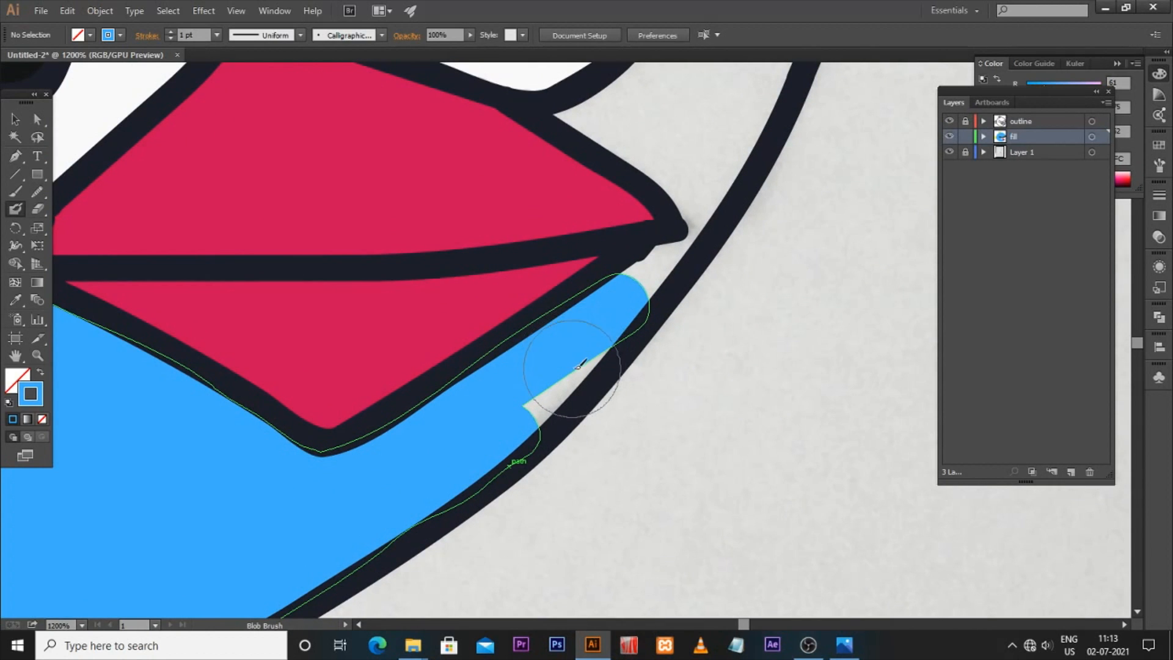
mouse_move(577, 354)
left_mouse_down()
mouse_move(533, 402)
mouse_move(550, 391)
left_mouse_up()
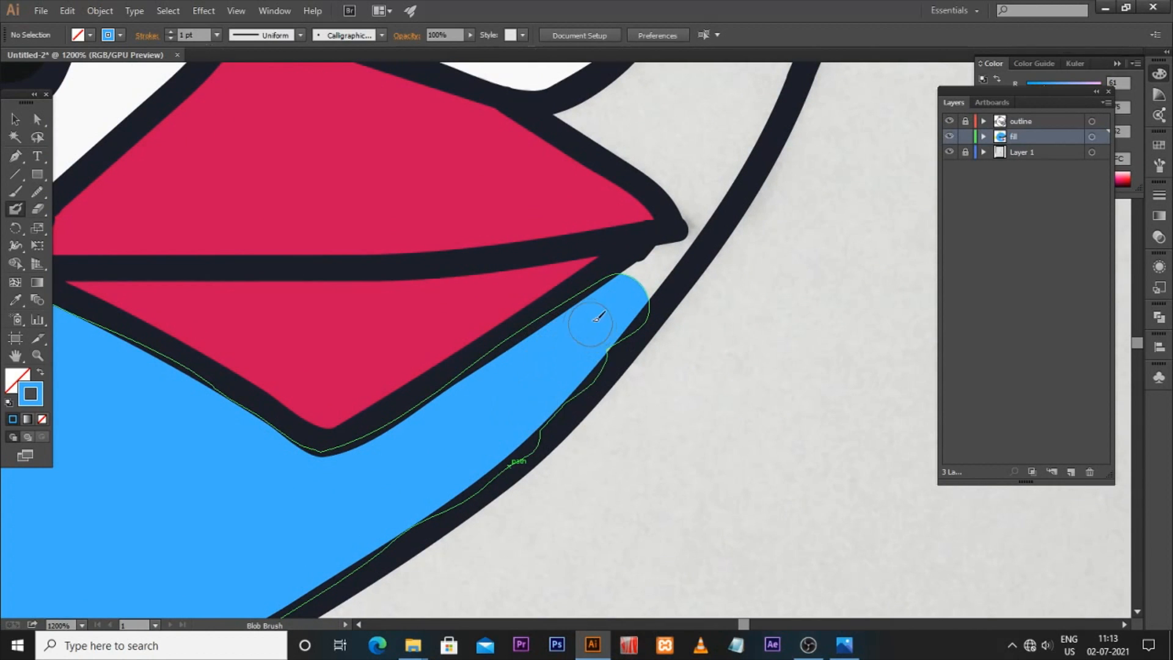
mouse_move(636, 282)
left_mouse_down()
mouse_move(661, 247)
mouse_move(688, 236)
mouse_move(635, 306)
mouse_move(670, 253)
left_mouse_up()
left_click_drag(592, 307, 488, 408)
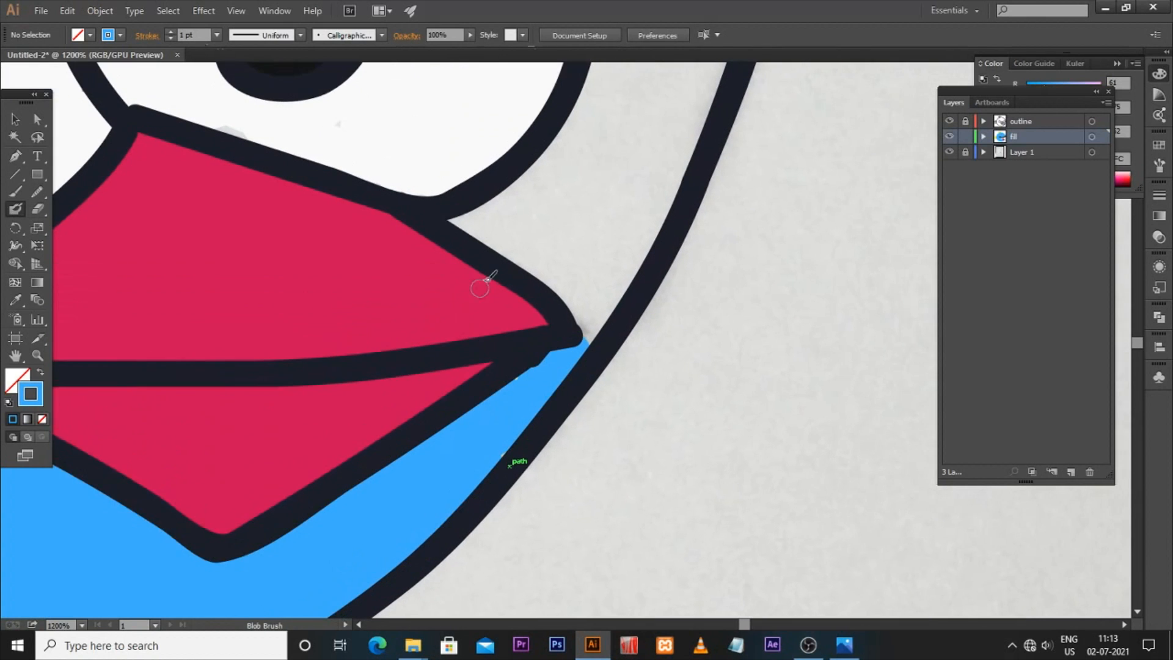
Step: Fill blue along the body outline between the beak and the right eye
mouse_move(457, 219)
left_mouse_down()
mouse_move(538, 263)
mouse_move(597, 328)
left_mouse_up()
mouse_move(464, 212)
left_mouse_down()
mouse_move(535, 173)
mouse_move(593, 103)
left_mouse_up()
mouse_move(536, 208)
left_mouse_down()
mouse_move(505, 215)
mouse_move(572, 244)
mouse_move(537, 189)
mouse_move(608, 104)
mouse_move(585, 221)
mouse_move(589, 278)
mouse_move(629, 232)
mouse_move(662, 113)
mouse_move(640, 201)
mouse_move(686, 126)
mouse_move(667, 183)
mouse_move(596, 301)
left_mouse_up()
key("space")
left_click_drag(595, 236, 461, 406)
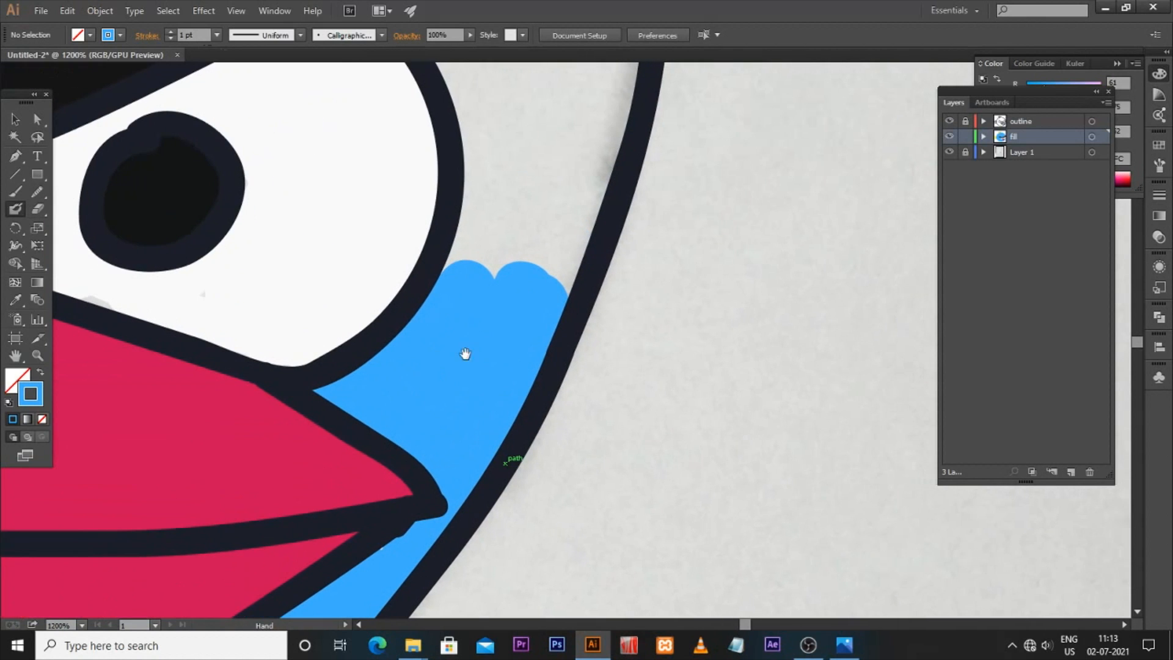
mouse_move(489, 112)
left_mouse_down()
mouse_move(498, 217)
mouse_move(466, 306)
left_mouse_up()
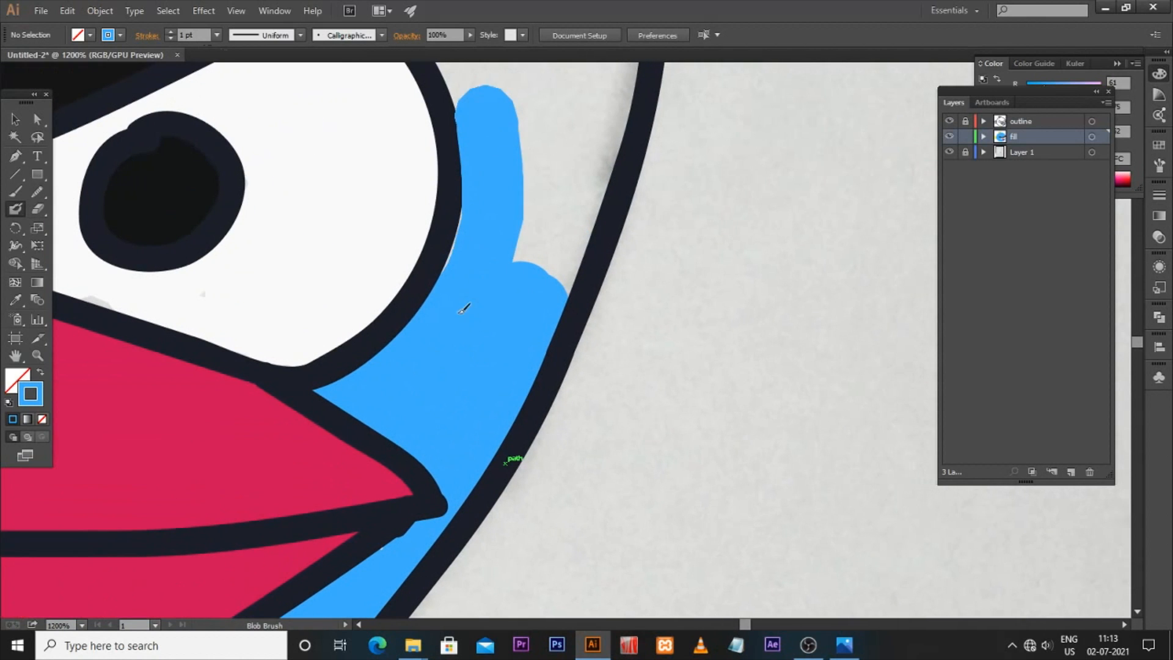
mouse_move(559, 104)
left_mouse_down()
mouse_move(565, 268)
mouse_move(600, 100)
mouse_move(596, 178)
mouse_move(556, 278)
left_mouse_up()
left_click_drag(563, 168, 518, 381)
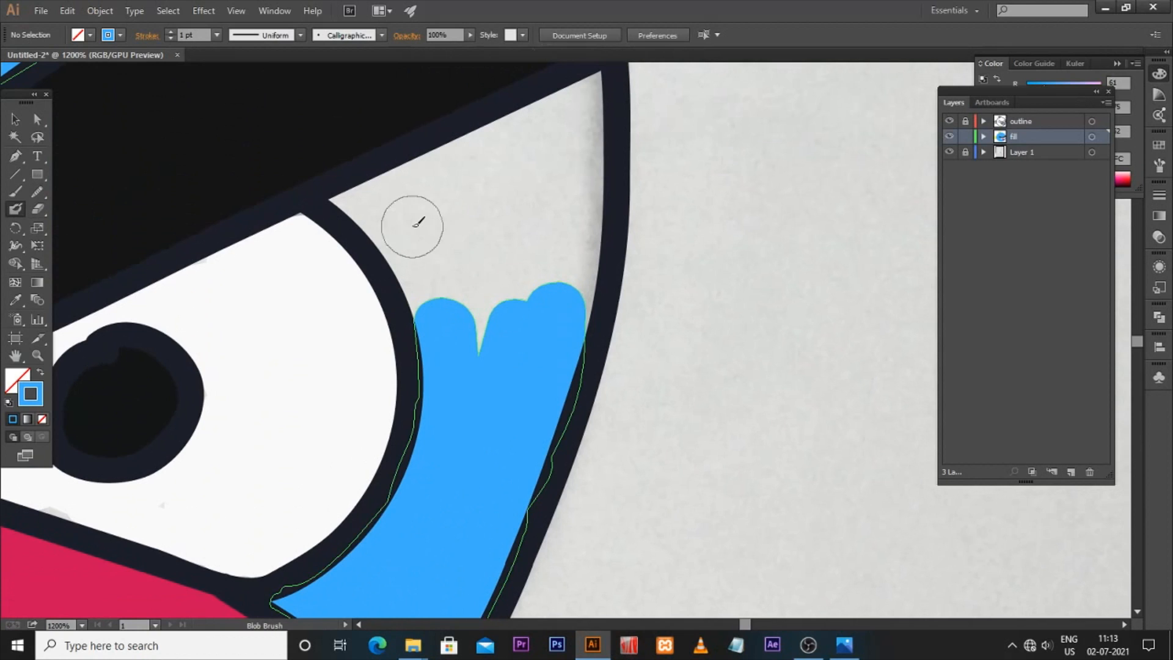
Step: With a smaller Blob Brush, fill the remaining area above the right eye up to the body's upper-right outline blue
key("bracketleft")
key("bracketleft")
key("bracketleft")
key("bracketleft")
left_click_drag(333, 200, 486, 145)
left_click_drag(338, 199, 424, 320)
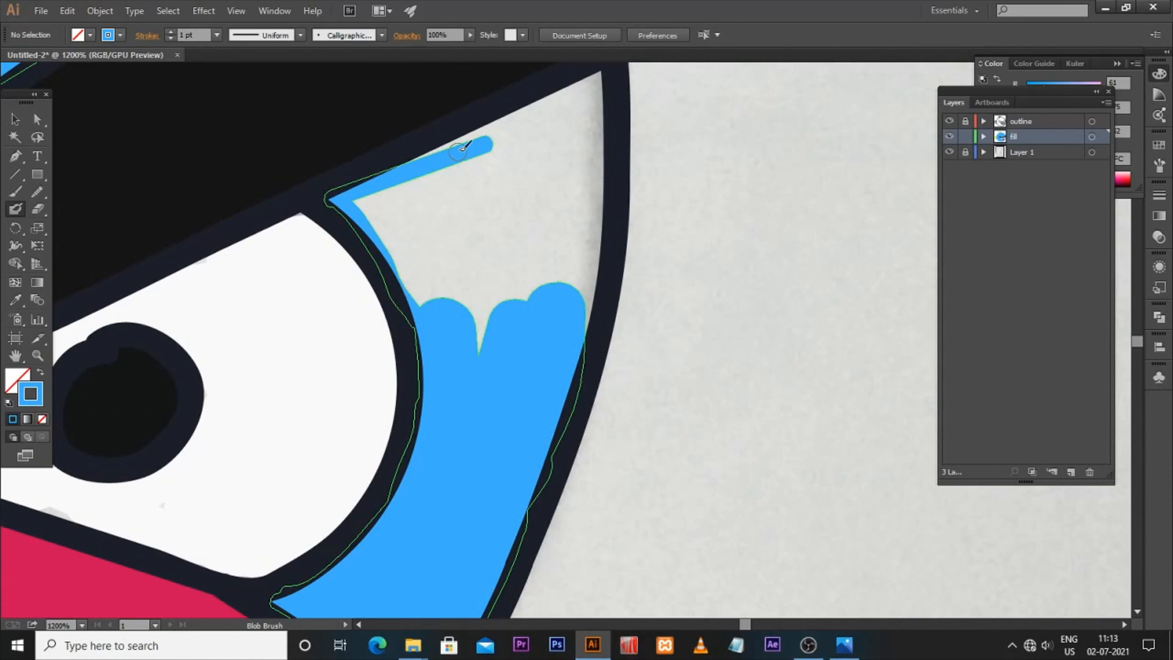
mouse_move(405, 164)
left_mouse_down()
mouse_move(583, 81)
mouse_move(602, 156)
mouse_move(590, 337)
left_mouse_up()
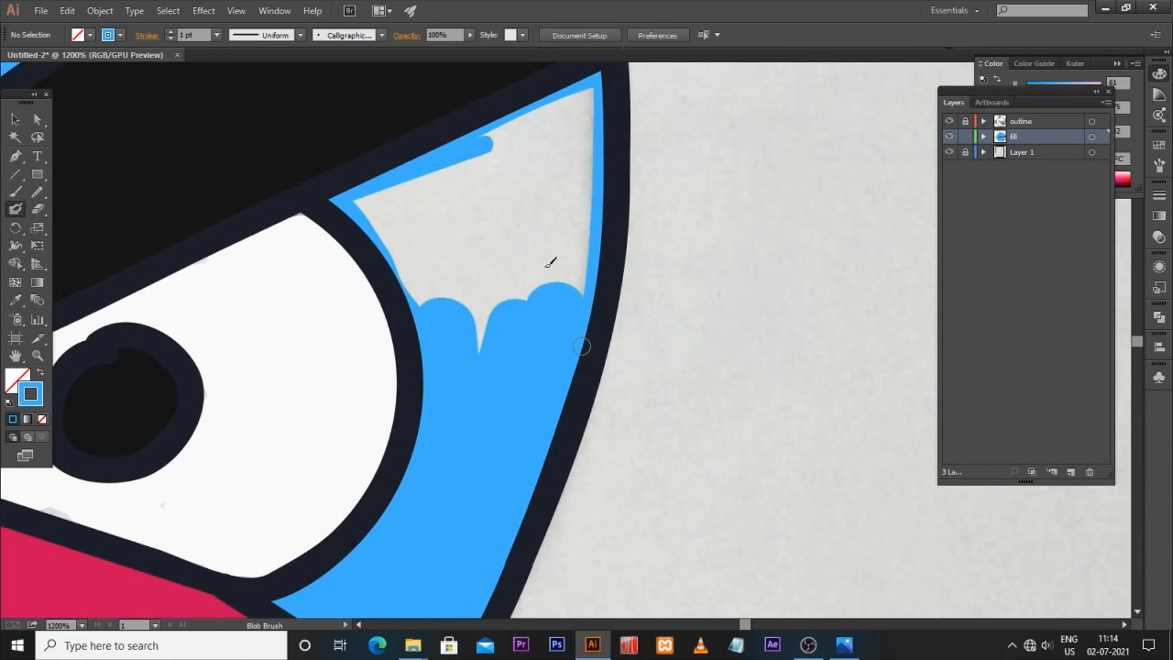
mouse_move(387, 194)
left_mouse_down()
mouse_move(450, 241)
mouse_move(380, 204)
mouse_move(429, 259)
mouse_move(419, 225)
left_mouse_up()
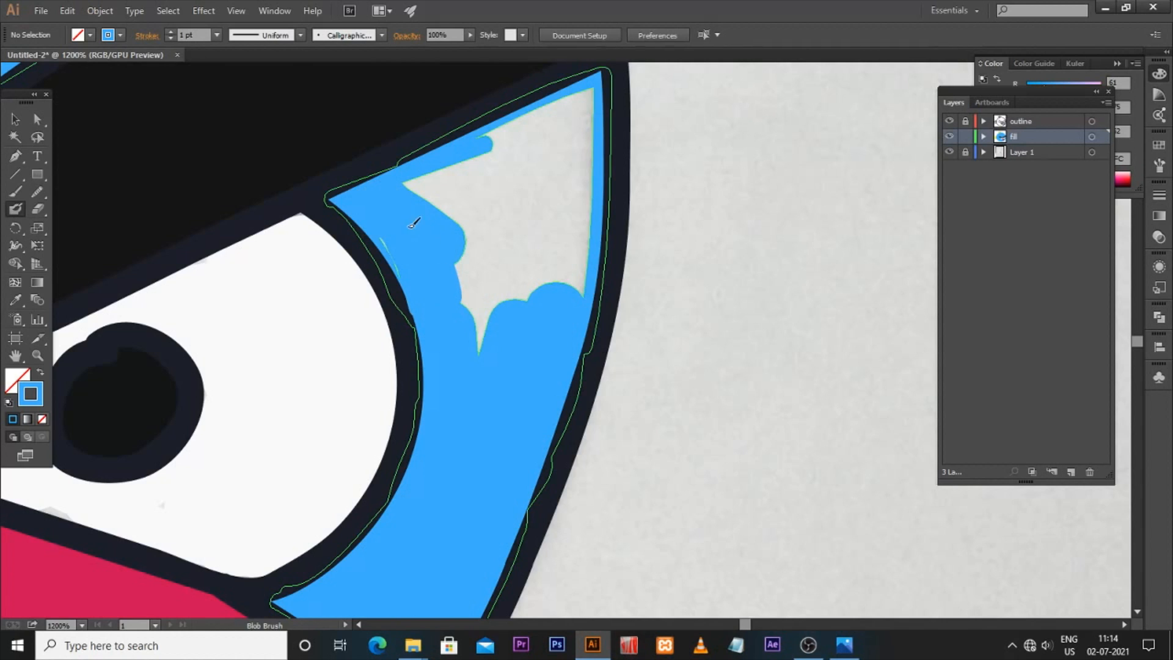
mouse_move(459, 285)
left_mouse_down()
mouse_move(419, 183)
mouse_move(584, 100)
mouse_move(559, 223)
mouse_move(566, 214)
left_mouse_up()
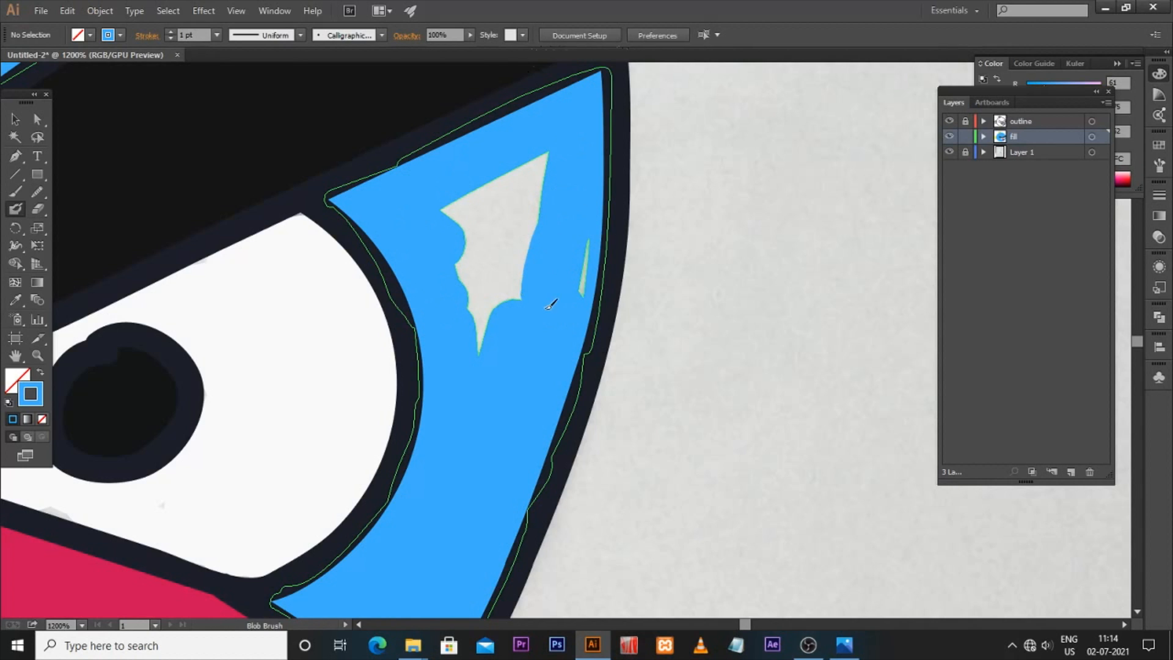
mouse_move(570, 300)
left_mouse_down()
mouse_move(537, 162)
mouse_move(537, 222)
mouse_move(488, 232)
mouse_move(478, 193)
mouse_move(462, 203)
mouse_move(478, 301)
left_mouse_up()
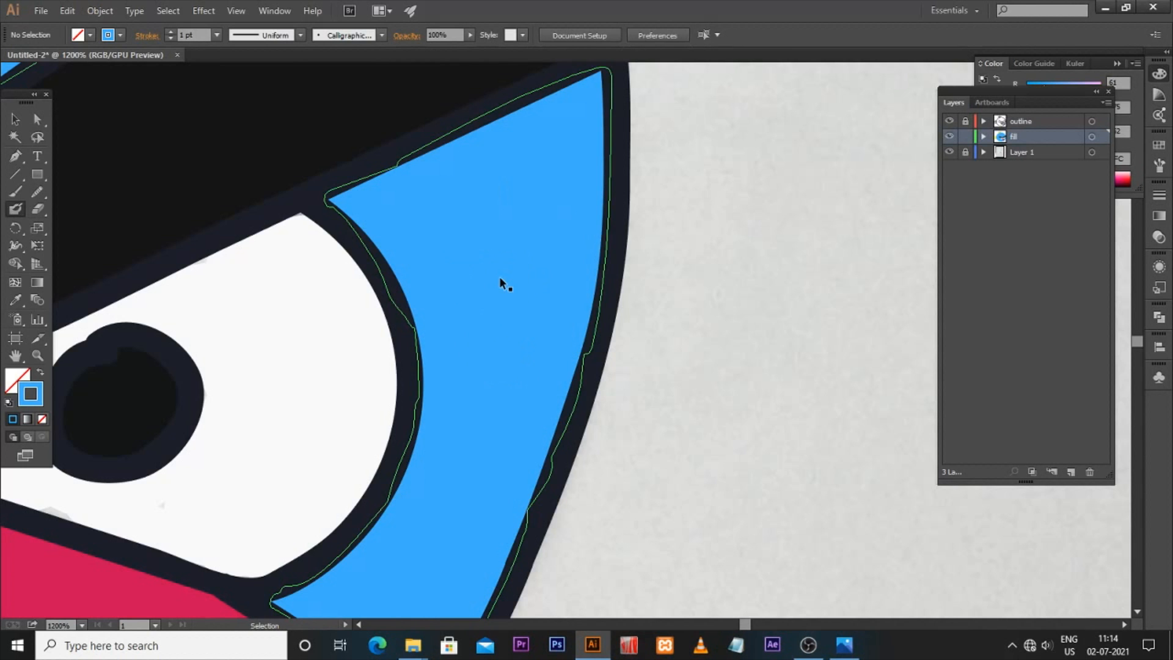
Step: Hide the sketch layer, Layer 1, to view the coloured bird on its own
key("ctrl+minus")
key("ctrl+minus")
key("ctrl+minus")
key("ctrl+minus")
key("ctrl+minus")
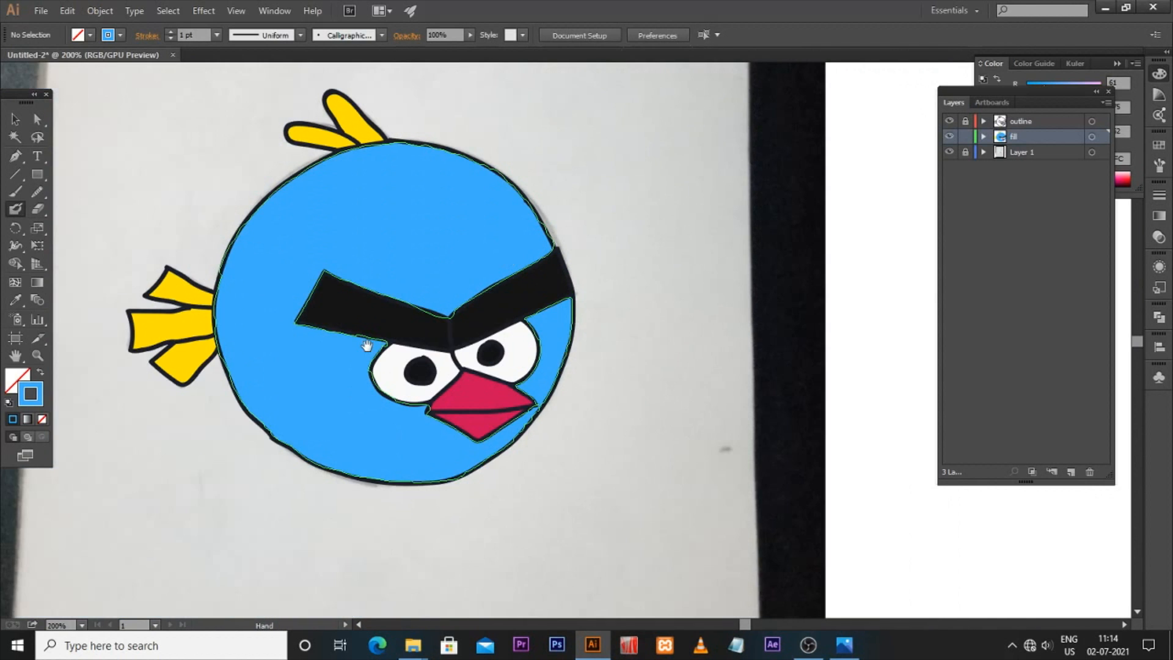
left_click_drag(367, 346, 437, 332)
key("v")
left_click_drag(254, 496, 296, 483)
key("ctrl+minus")
key("ctrl+minus")
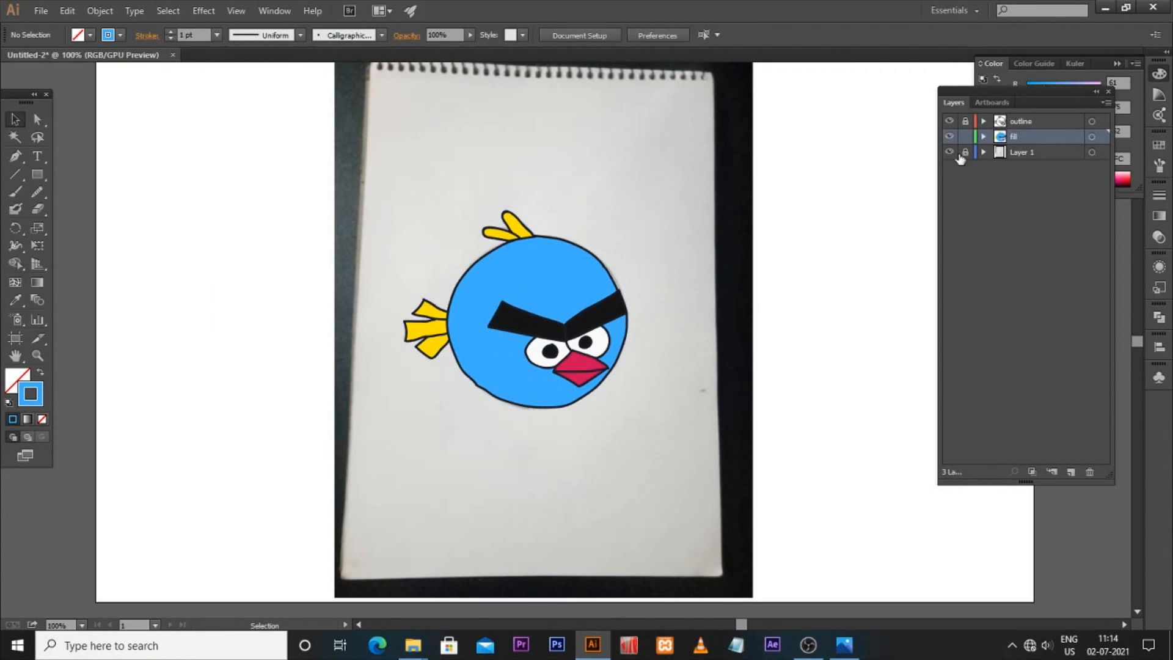
left_click(949, 152)
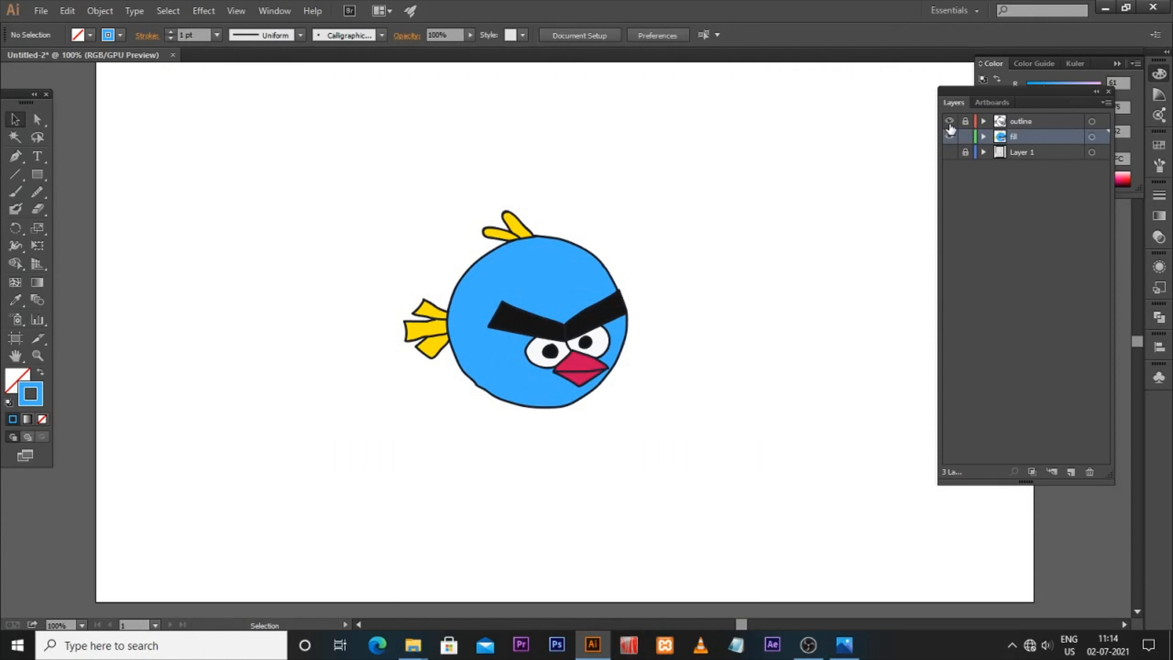
Step: Toggle the outline layer's visibility on and off to compare the bird with and without outlines
left_click(949, 122)
left_click(948, 122)
left_click(948, 122)
left_click(949, 122)
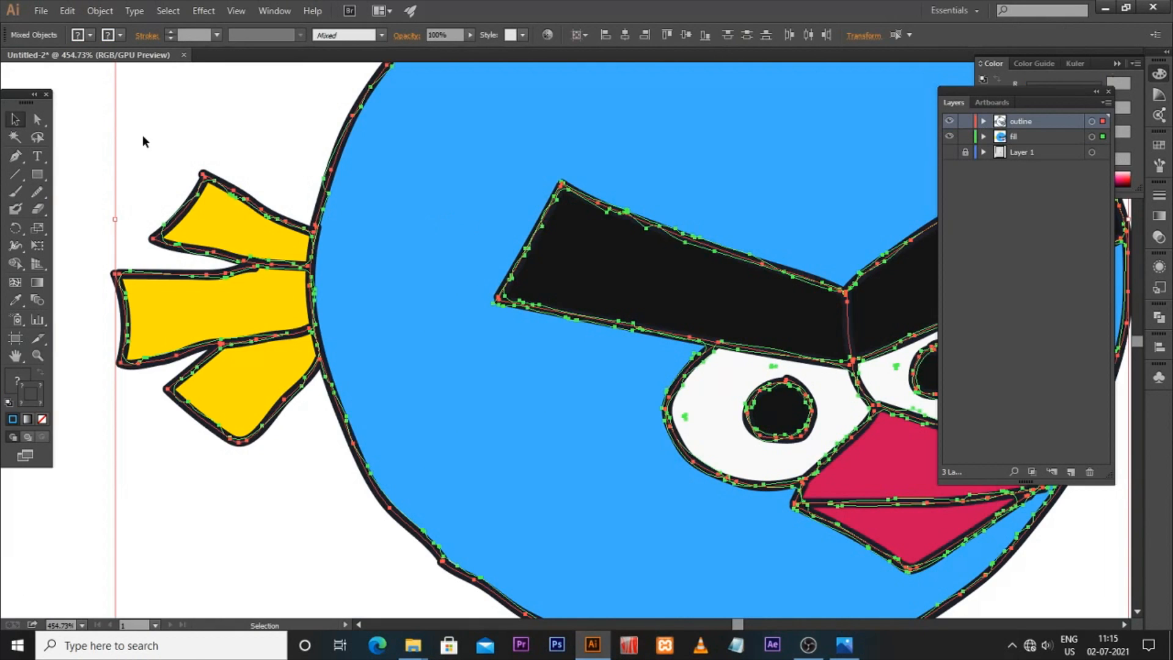
left_click(132, 126)
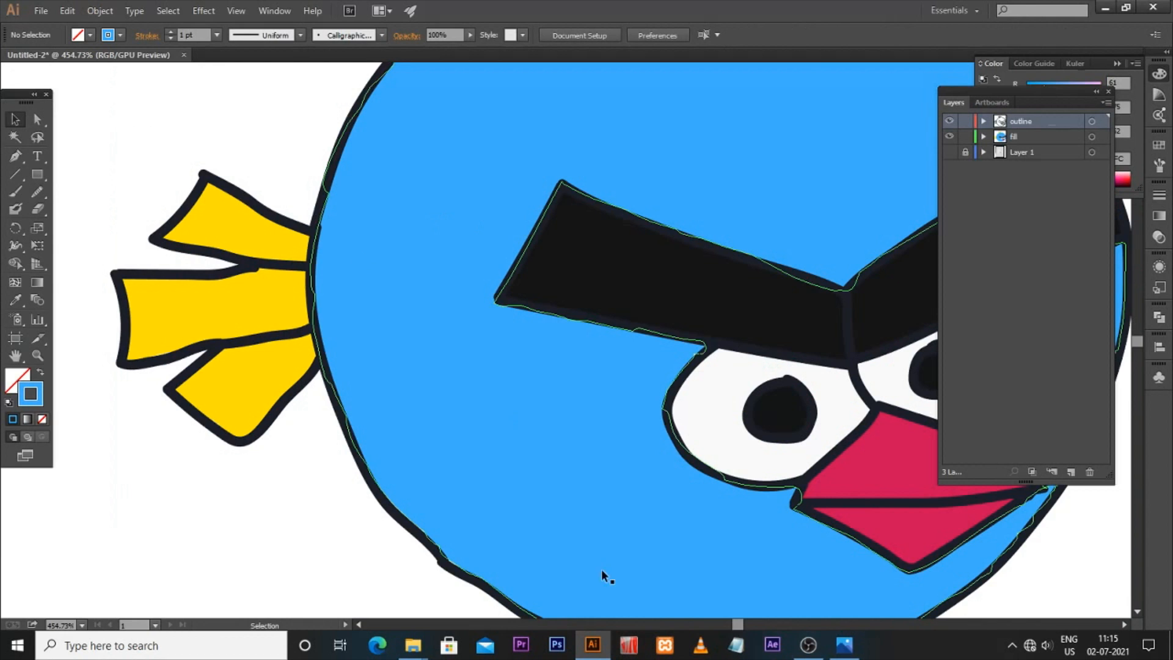
key("ctrl+0")
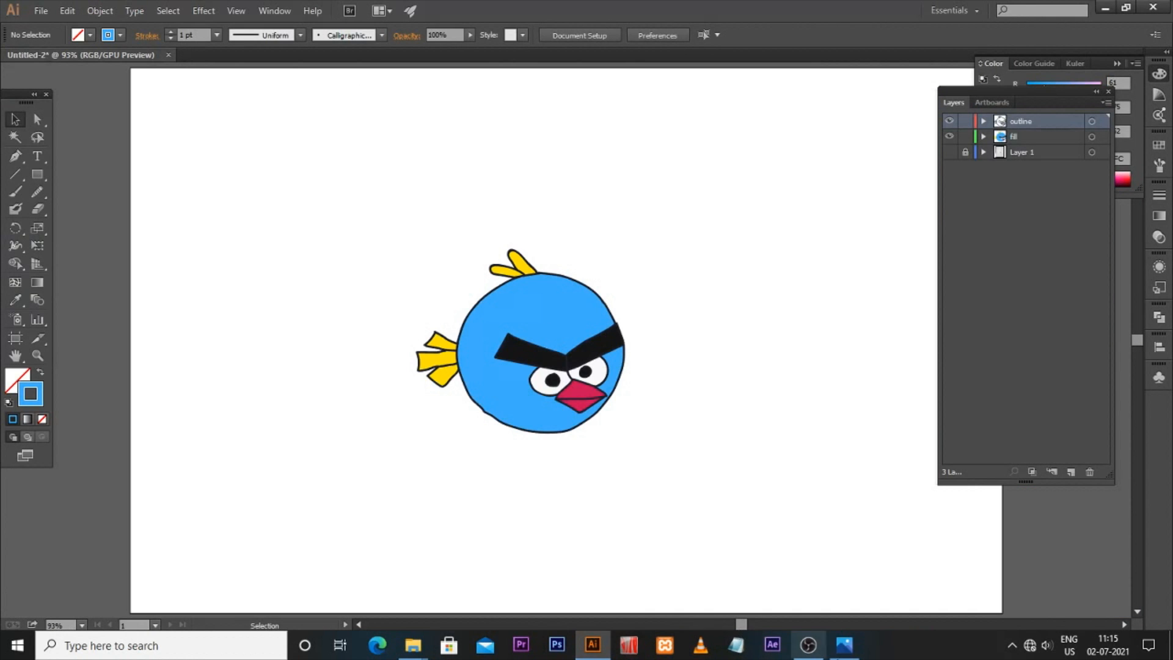